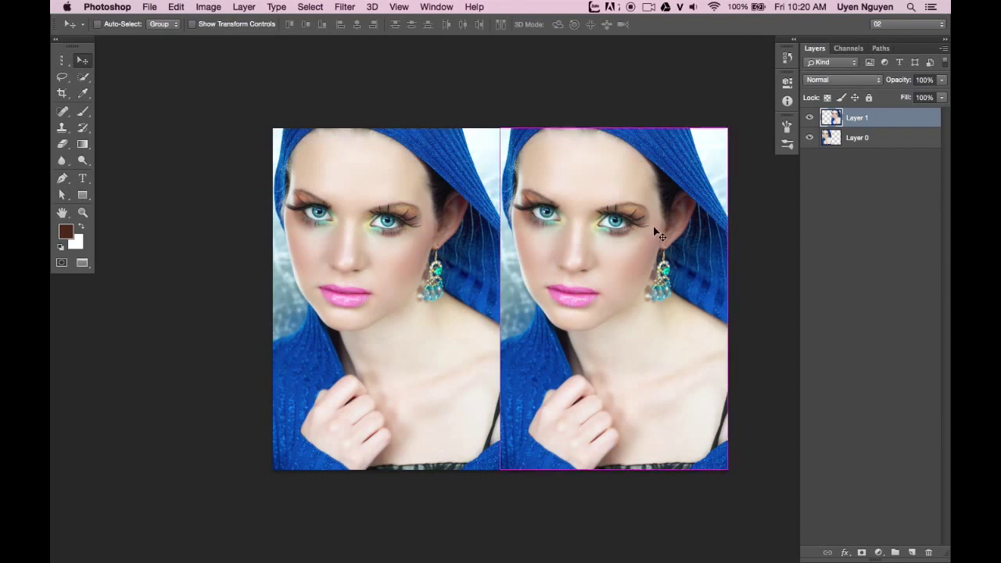
pyautogui.hotkey('ctrl', '+')
pyautogui.hscroll(3, 633, 170)
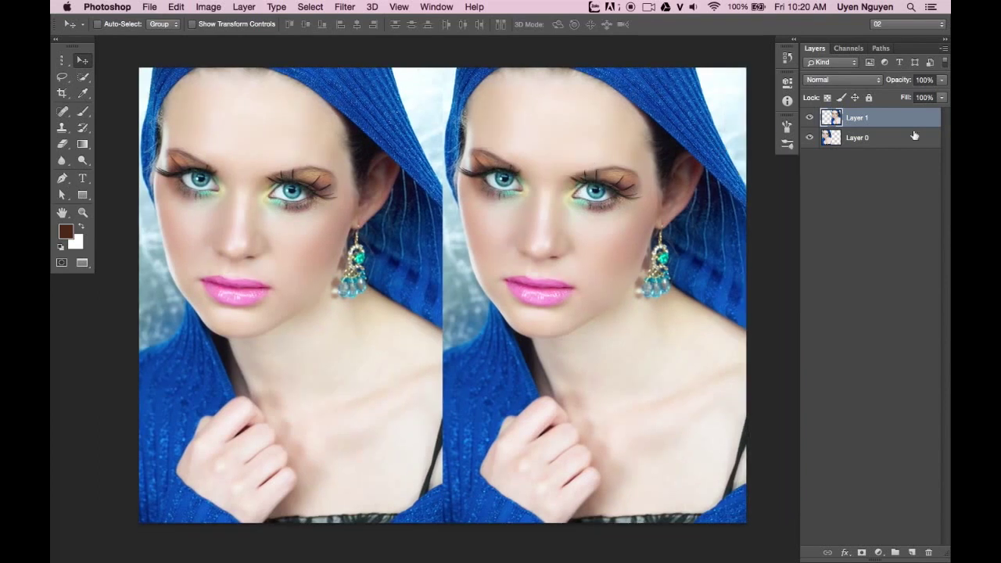
pyautogui.click(811, 138)
pyautogui.click(811, 138)
pyautogui.click(869, 142)
pyautogui.click(811, 138)
pyautogui.click(811, 137)
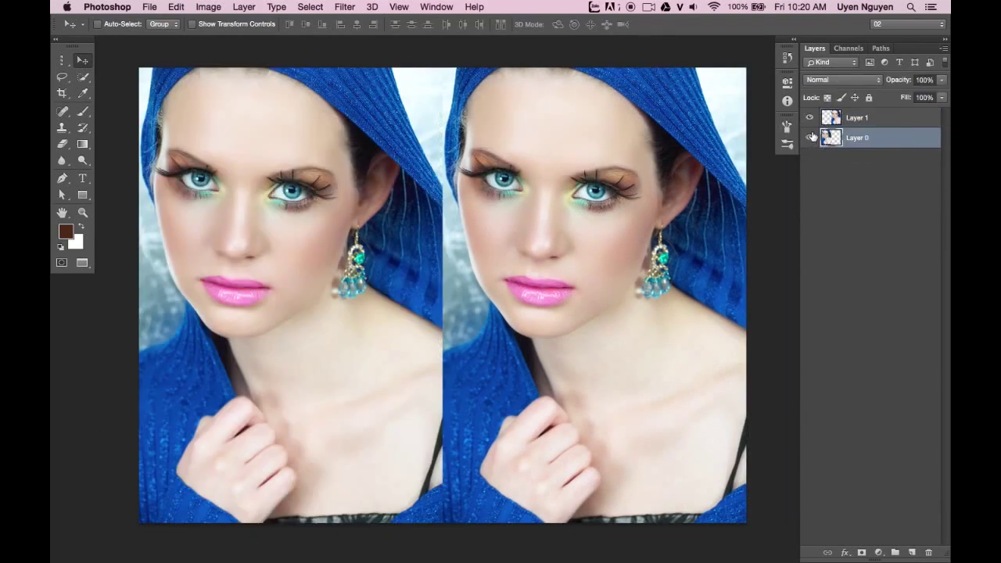
pyautogui.click(877, 122)
pyautogui.click(810, 117)
pyautogui.click(810, 118)
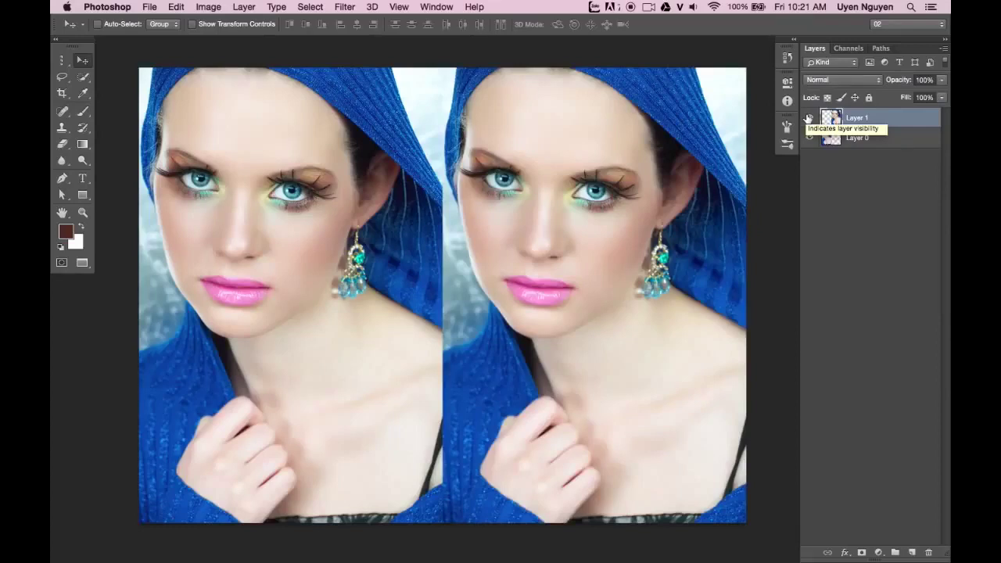
pyautogui.click(831, 62)
pyautogui.click(893, 161)
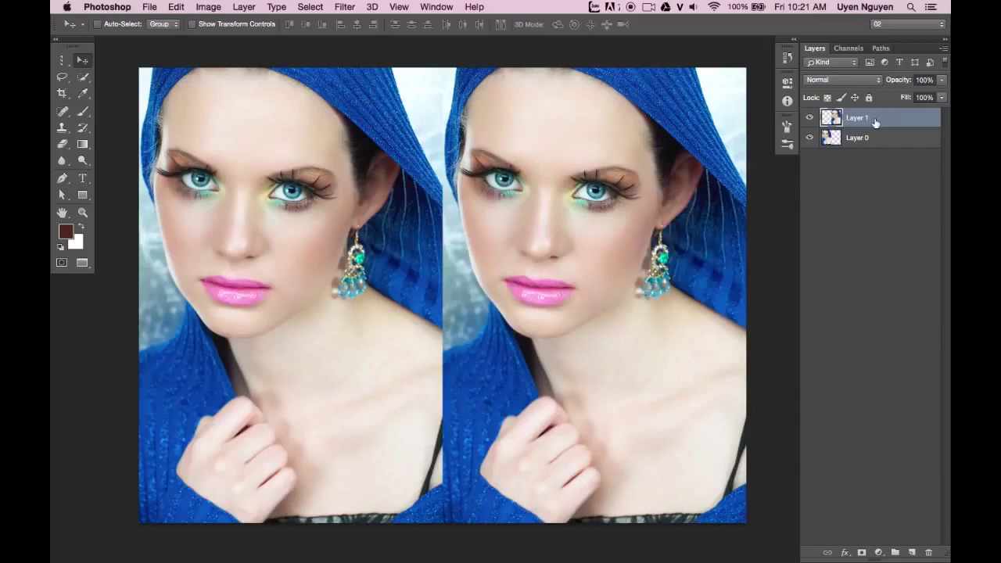
# Convert Layer 1 to a smart object and set Layers panel thumbnails to the largest size.
pyautogui.rightClick(885, 121)
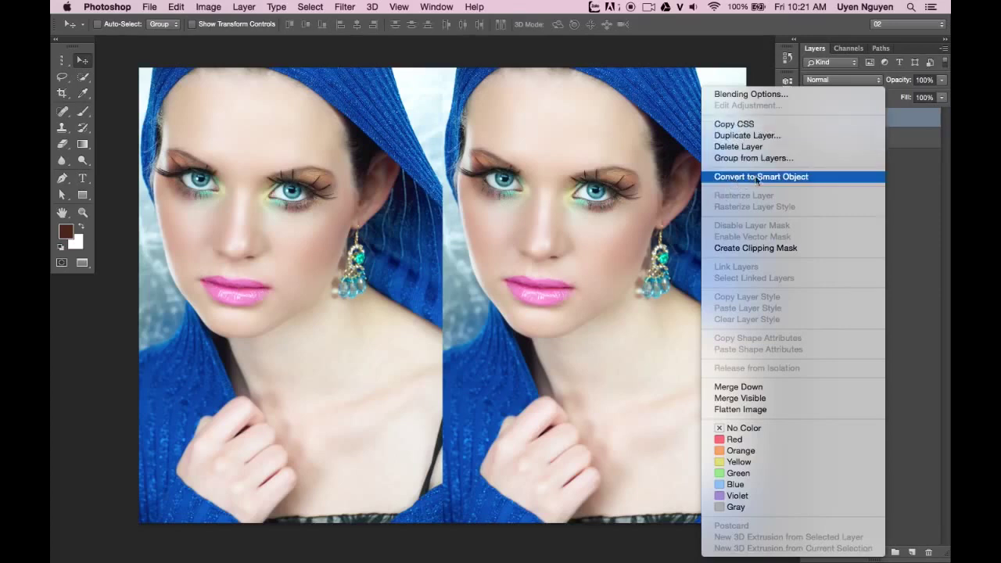
pyautogui.click(792, 176)
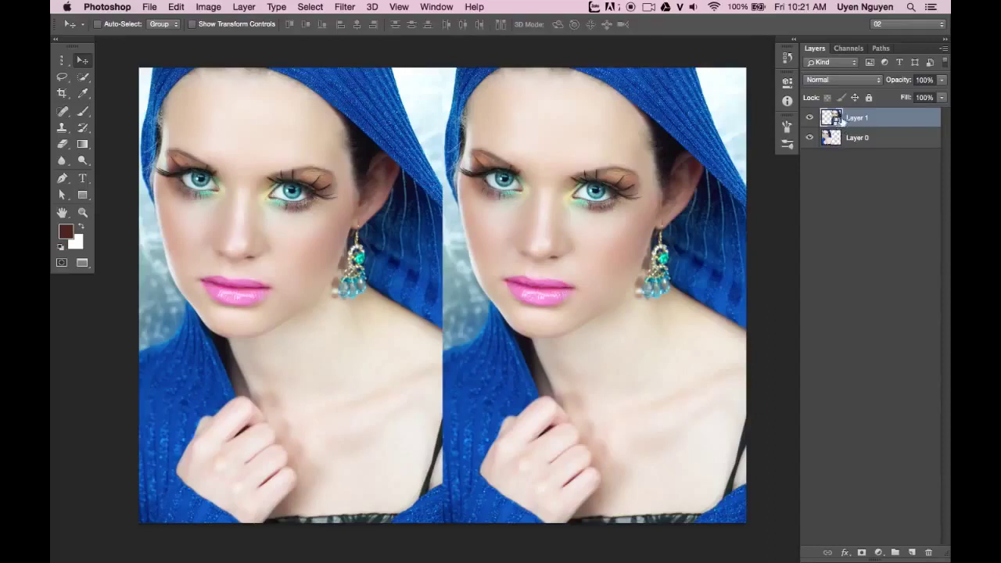
pyautogui.click(943, 49)
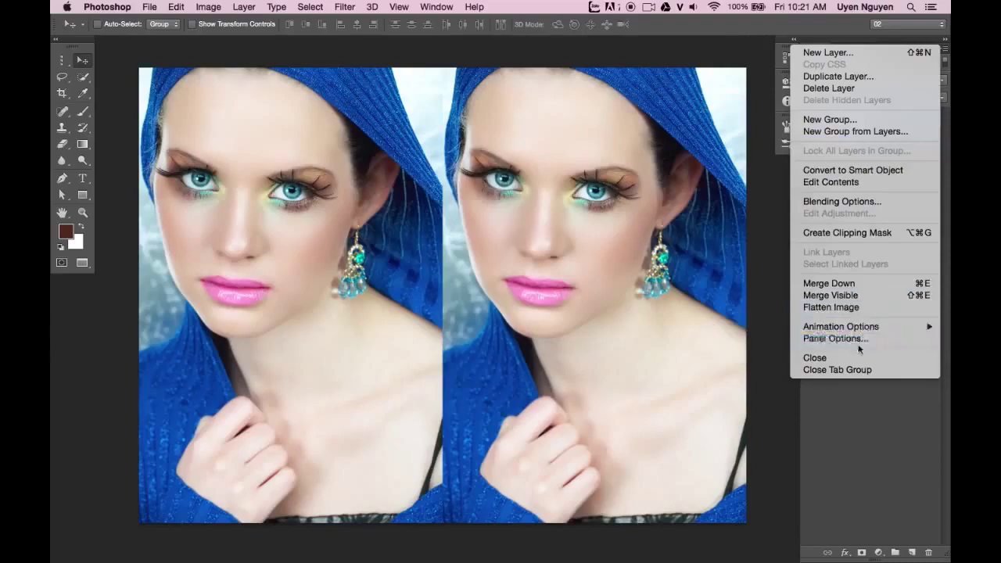
pyautogui.click(857, 339)
pyautogui.click(404, 250)
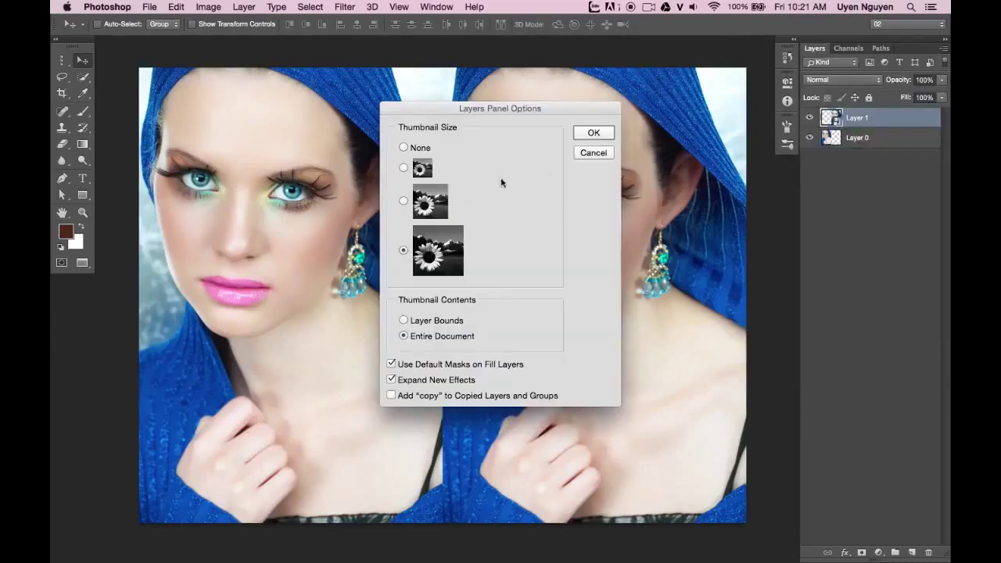
pyautogui.click(595, 134)
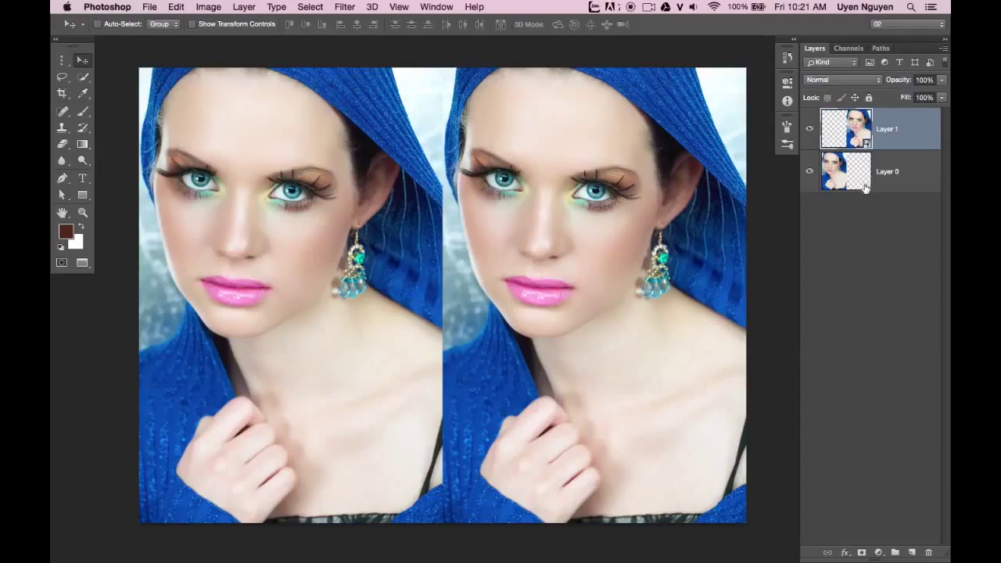
# Scale Layer 0 down to a tiny size, then enlarge it back to fill the left half.
pyautogui.click(901, 170)
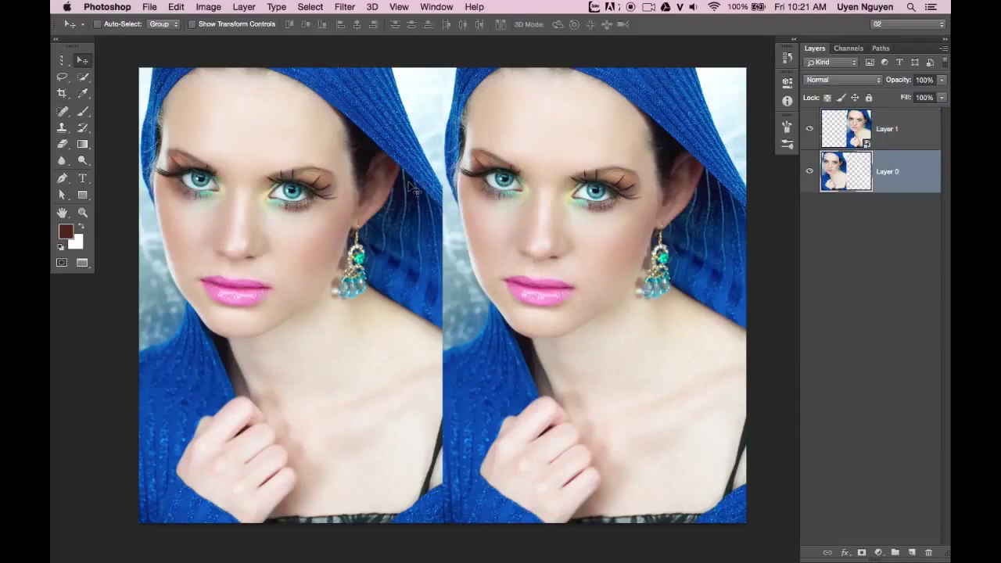
pyautogui.hotkey('ctrl', 't')
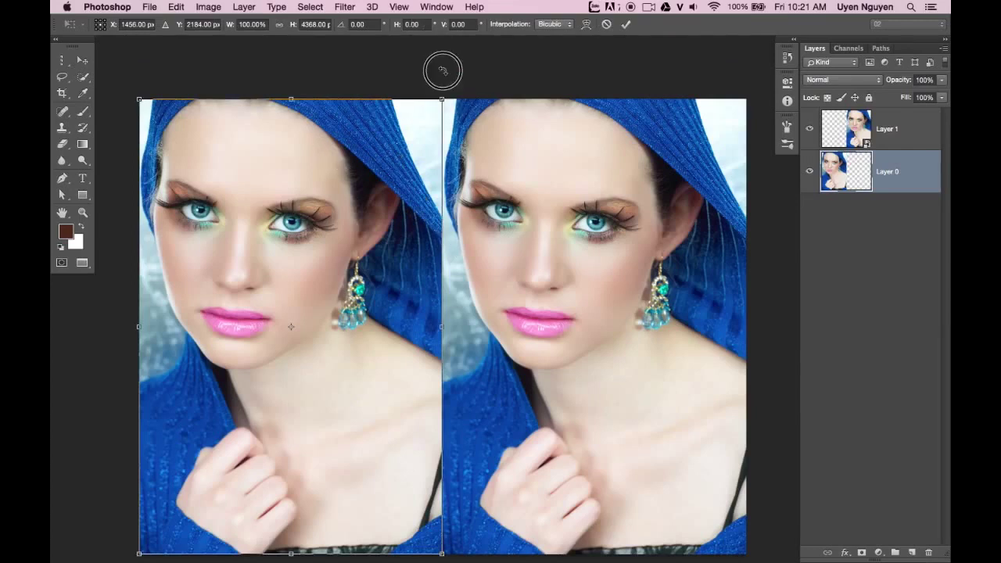
pyautogui.moveTo(443, 68); pyautogui.dragTo(310, 309)
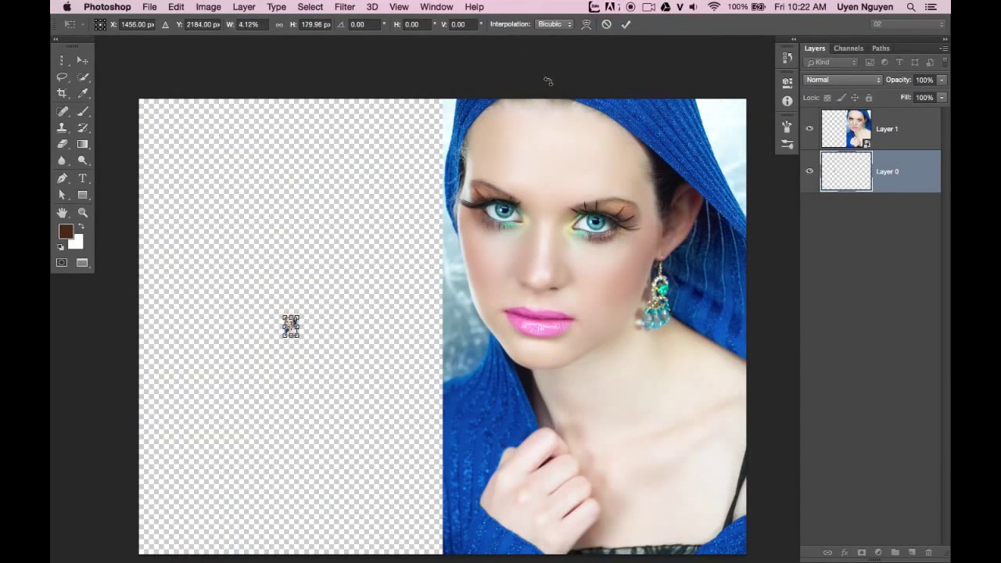
pyautogui.press('Return')
pyautogui.hotkey('ctrl', 't')
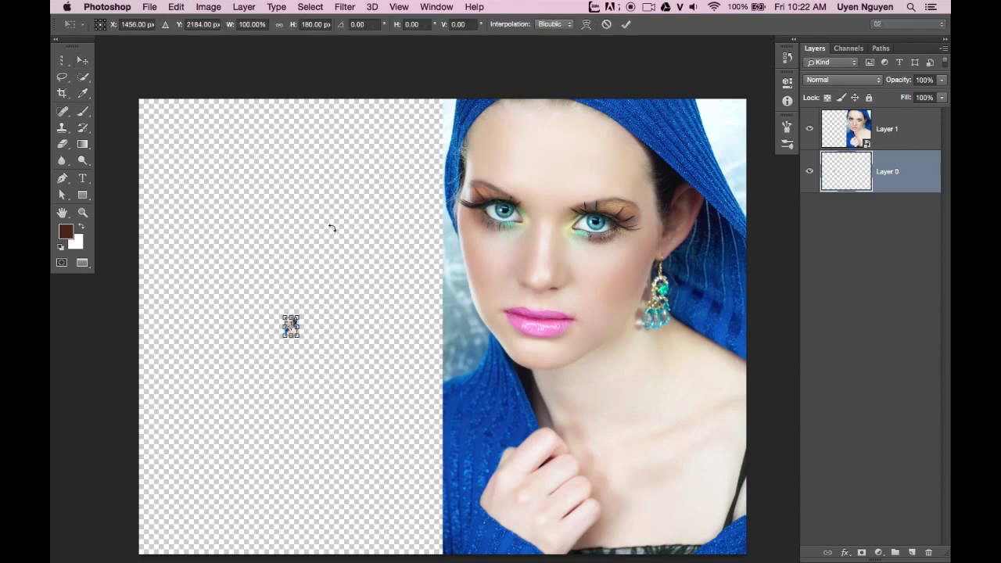
pyautogui.moveTo(298, 316); pyautogui.dragTo(478, 101)
pyautogui.press('Return')
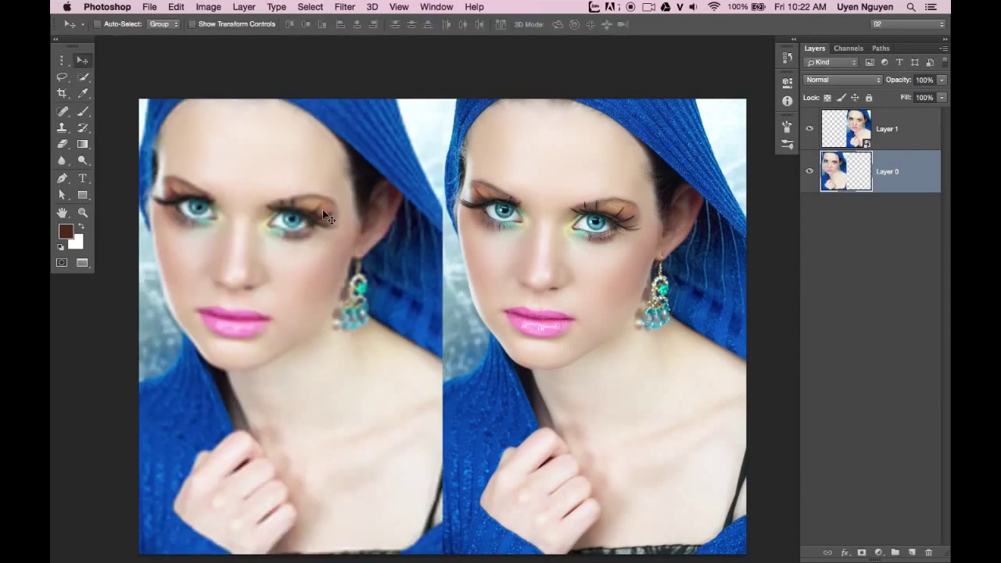
# Zoom in and toggle Layer 1 to compare the blurry left portrait with the sharp right one.
pyautogui.moveTo(350, 209)
pyautogui.mouseDown()
pyautogui.moveTo(425, 224)
pyautogui.moveTo(381, 197)
pyautogui.mouseUp()
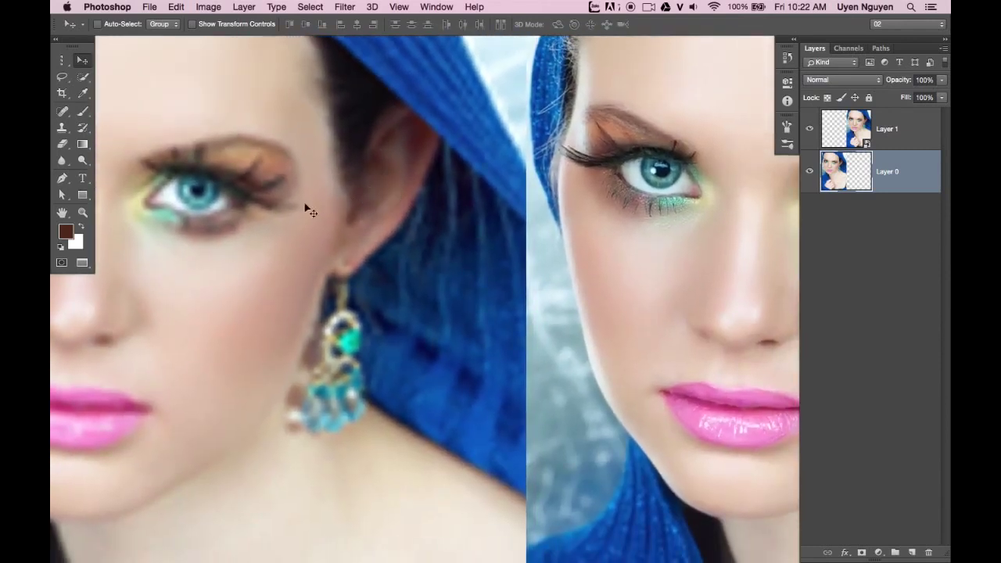
pyautogui.moveTo(626, 239); pyautogui.dragTo(493, 249)
pyautogui.hscroll(-2, 492, 249)
pyautogui.hscroll(-10, 603, 235)
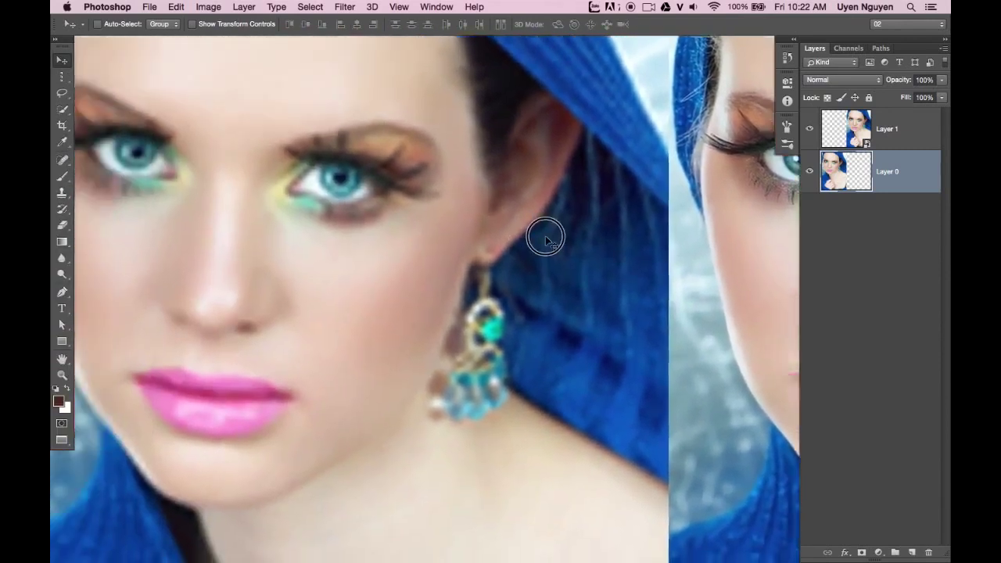
pyautogui.hscroll(5, 496, 270)
pyautogui.scroll(-2, 548, 238)
pyautogui.scroll(-2, 579, 209)
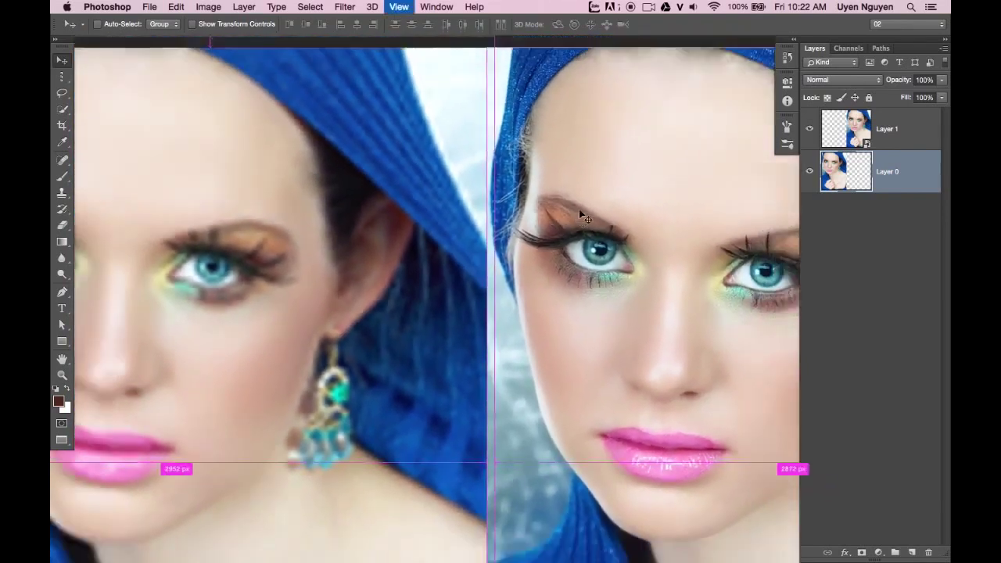
pyautogui.scroll(-2, 595, 207)
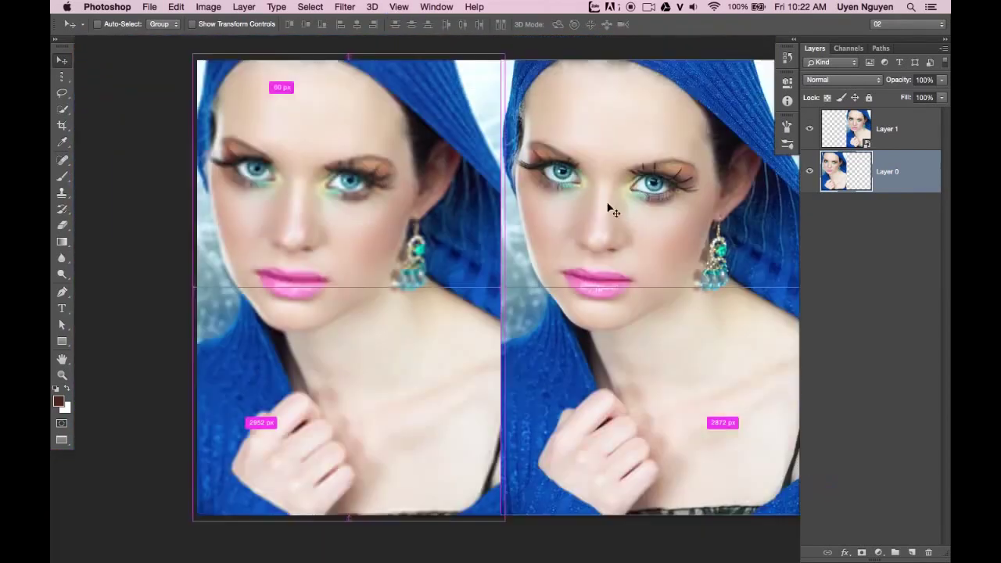
pyautogui.click(900, 130)
pyautogui.click(810, 128)
pyautogui.click(810, 128)
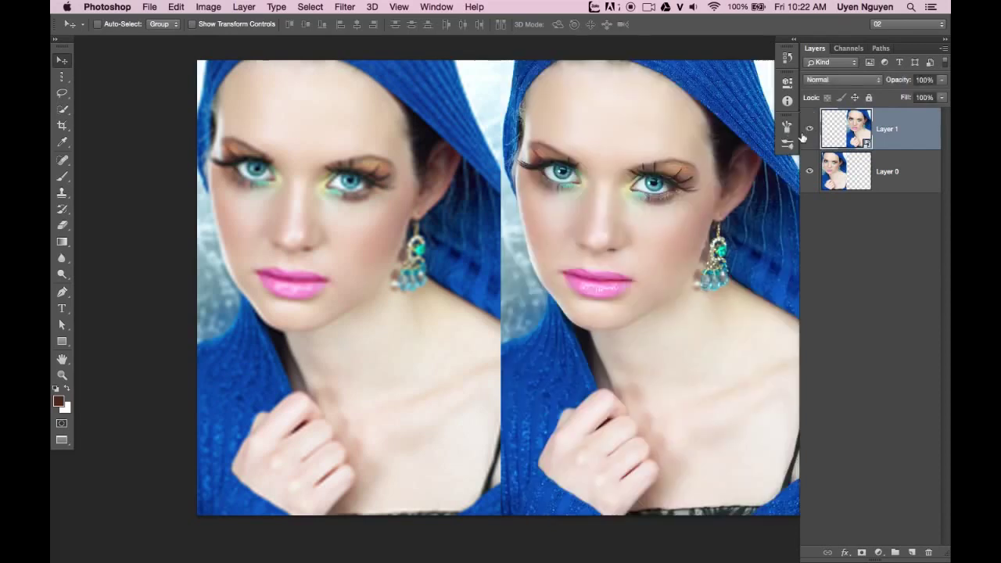
pyautogui.scroll(1, 665, 203)
pyautogui.scroll(1, 626, 212)
# Shrink the right smart-object portrait and enlarge it back, then zoom to check sharpness and show rulers.
pyautogui.hotkey('ctrl', 't')
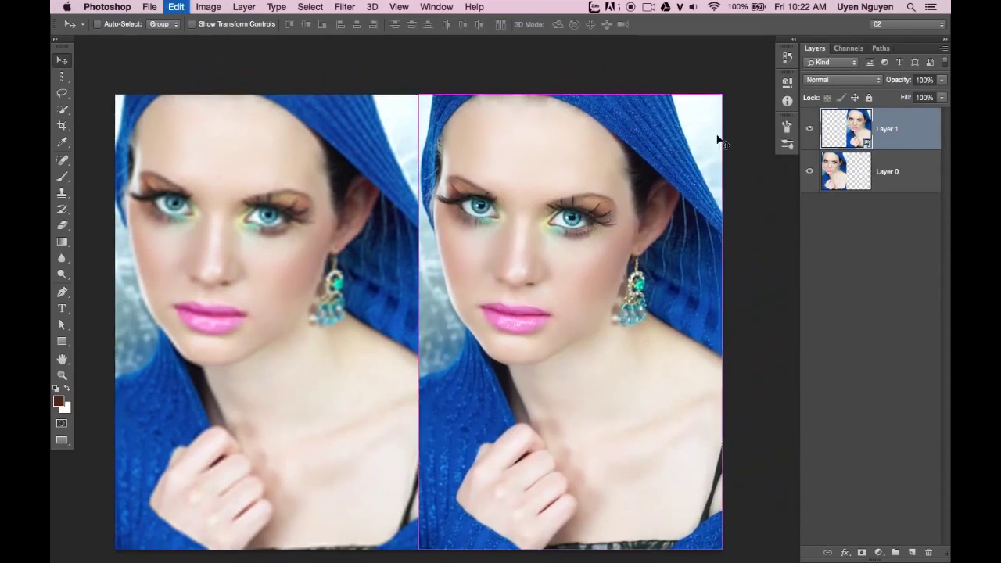
pyautogui.moveTo(729, 96)
pyautogui.mouseDown()
pyautogui.moveTo(589, 310)
pyautogui.moveTo(591, 299)
pyautogui.mouseUp()
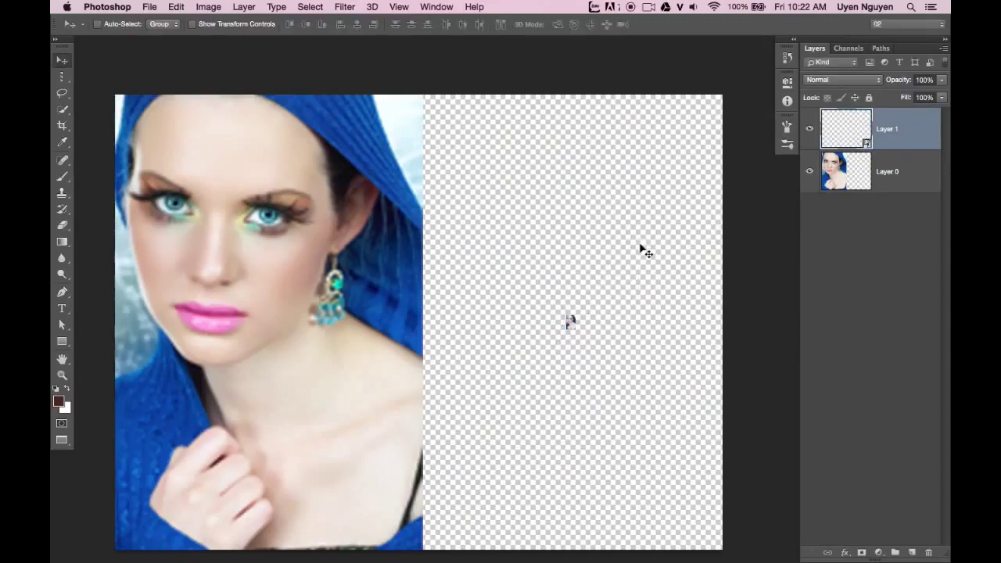
pyautogui.moveTo(584, 313); pyautogui.dragTo(774, 112)
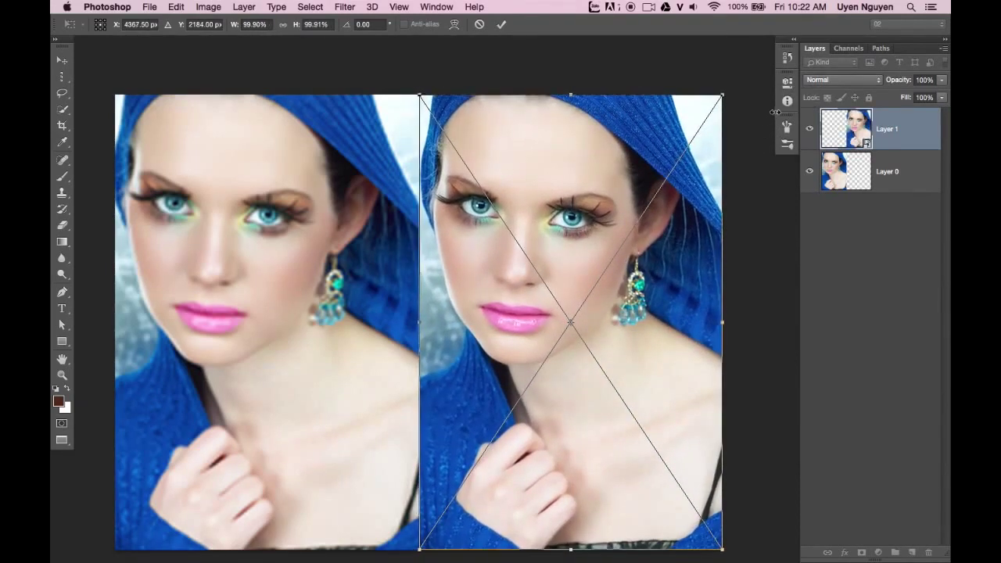
pyautogui.press('Return')
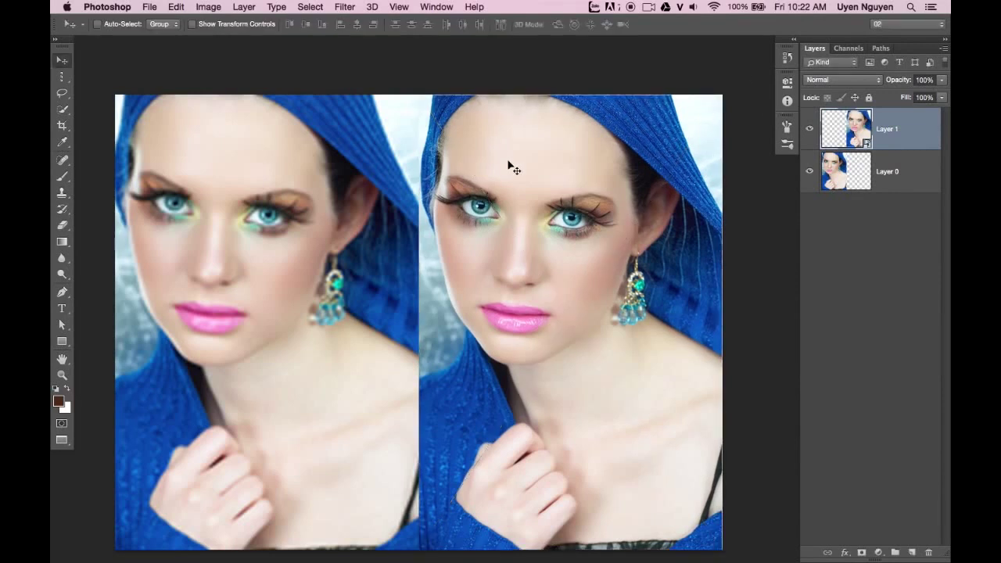
pyautogui.moveTo(437, 211)
pyautogui.mouseDown()
pyautogui.moveTo(479, 226)
pyautogui.moveTo(503, 212)
pyautogui.moveTo(561, 213)
pyautogui.mouseUp()
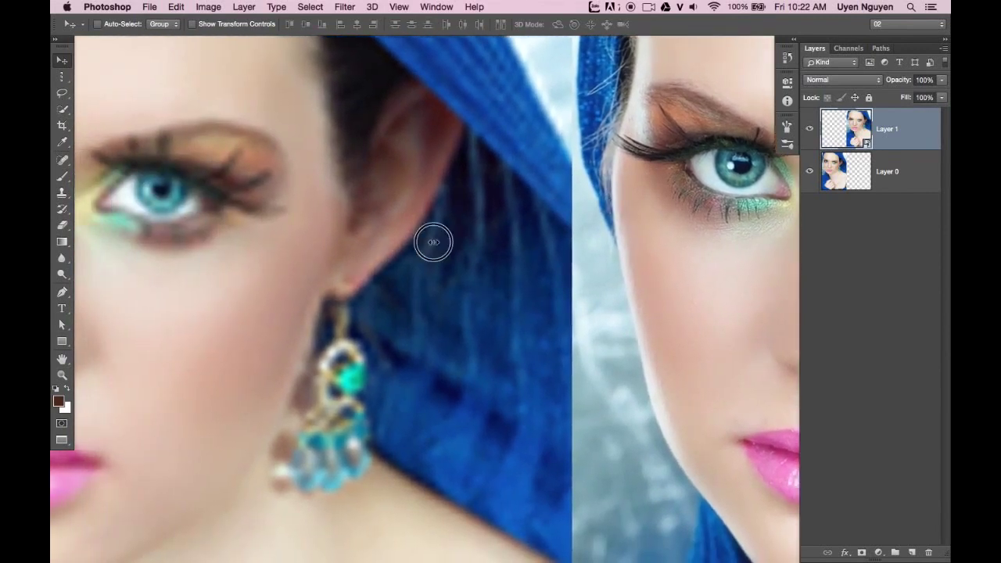
pyautogui.hotkey('ctrl', '-')
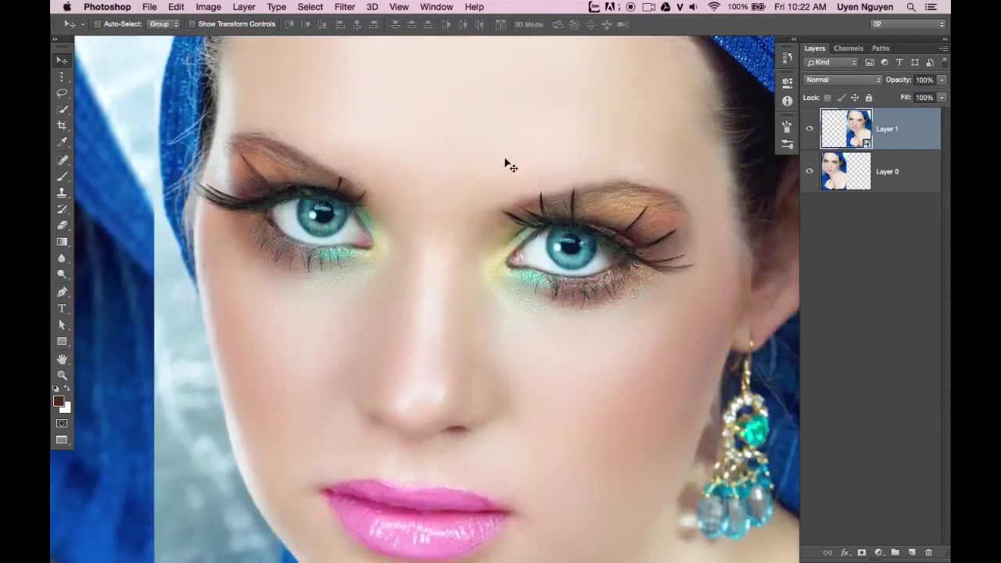
pyautogui.hotkey('ctrl', '-')
pyautogui.hotkey('ctrl', '-')
pyautogui.hotkey('ctrl', '-')
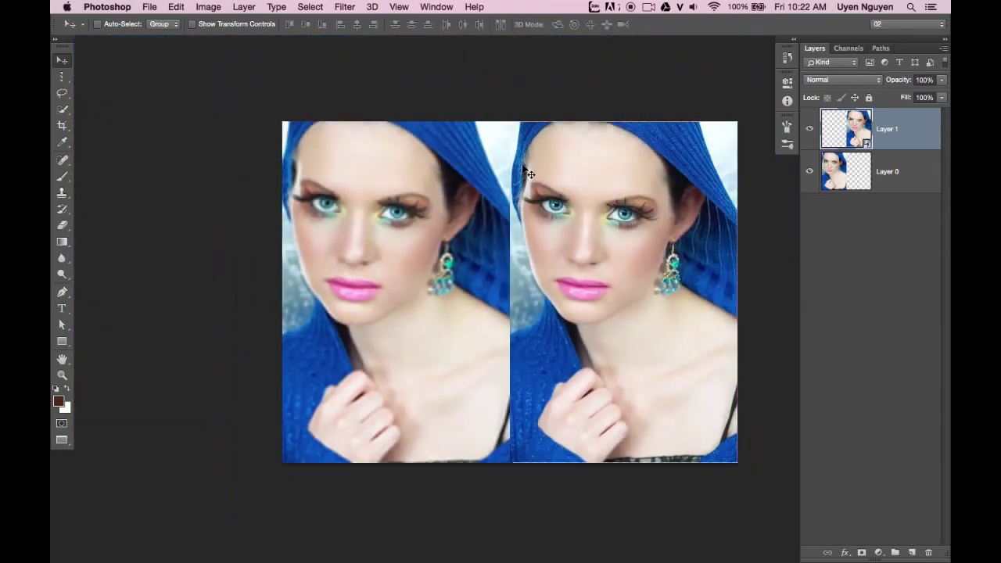
pyautogui.hotkey('ctrl', 'r')
pyautogui.hotkey('ctrl', 'r')
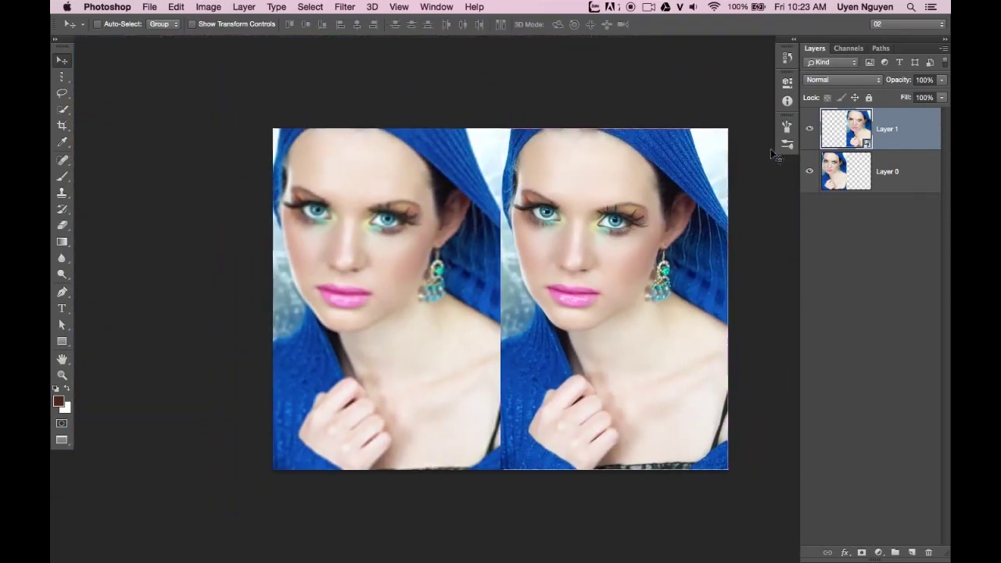
# Enlarge the right portrait to about 197% and zoom in to confirm it stays crisp.
pyautogui.hotkey('ctrl', 't')
pyautogui.moveTo(509, 129)
pyautogui.mouseDown()
pyautogui.moveTo(356, 75)
pyautogui.moveTo(365, 88)
pyautogui.mouseUp()
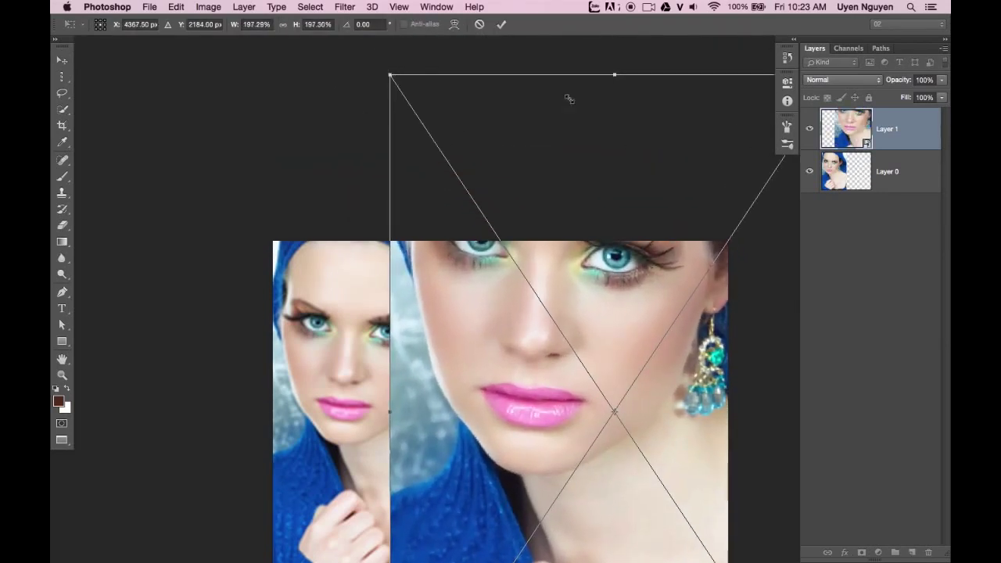
pyautogui.press('Return')
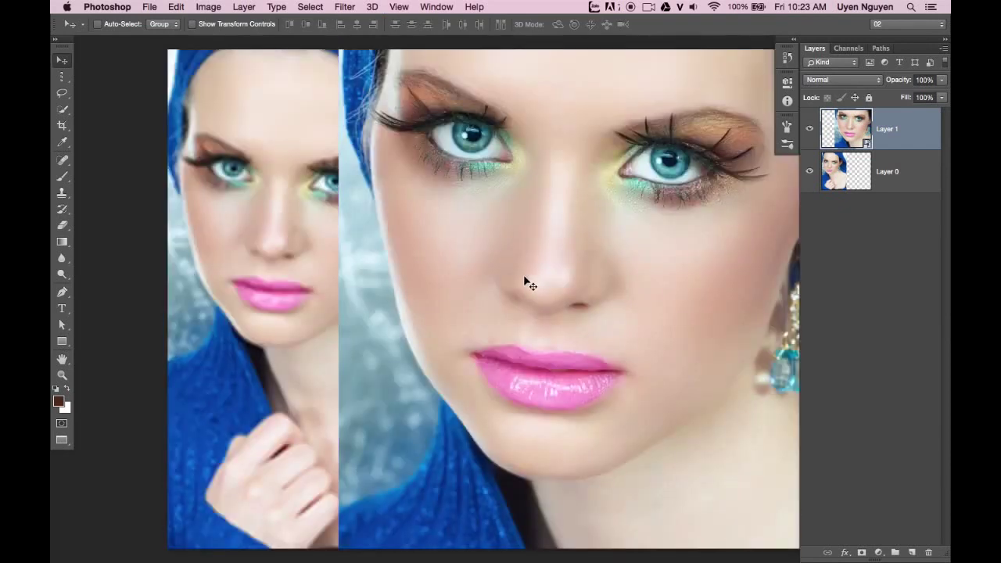
pyautogui.scroll(3, 553, 232)
pyautogui.press('j')
pyautogui.scroll(-1, 500, 211)
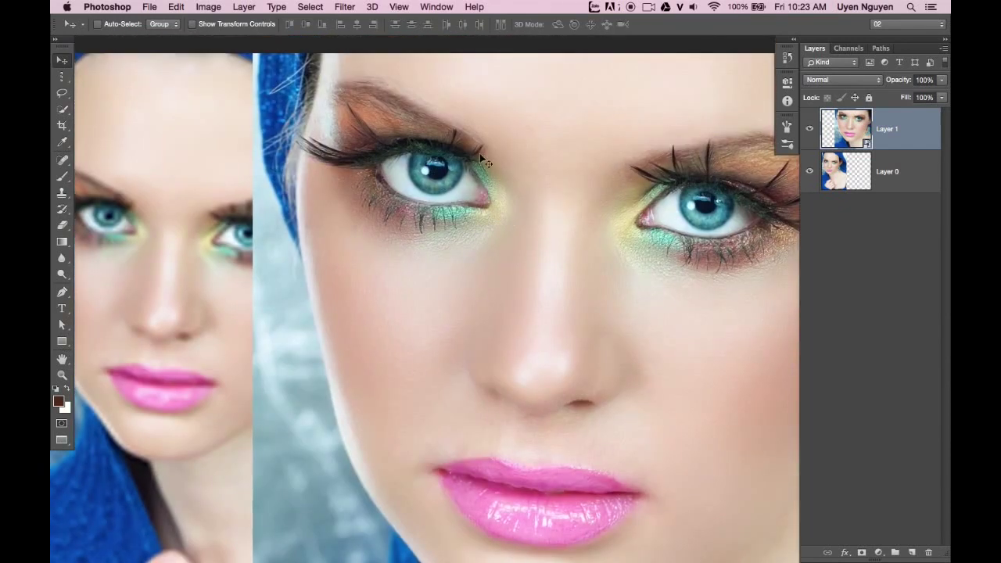
pyautogui.scroll(-1, 602, 208)
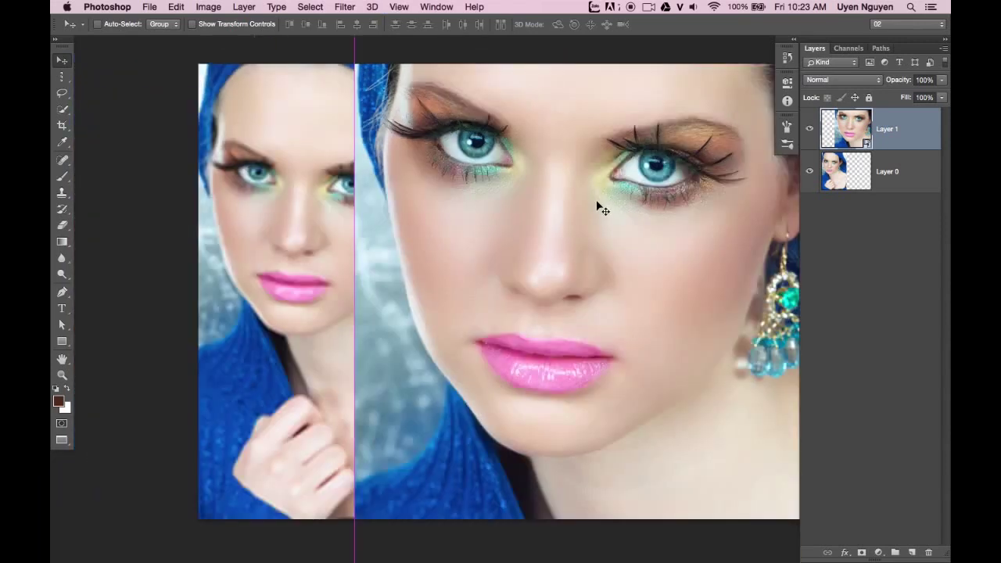
pyautogui.scroll(-1, 603, 207)
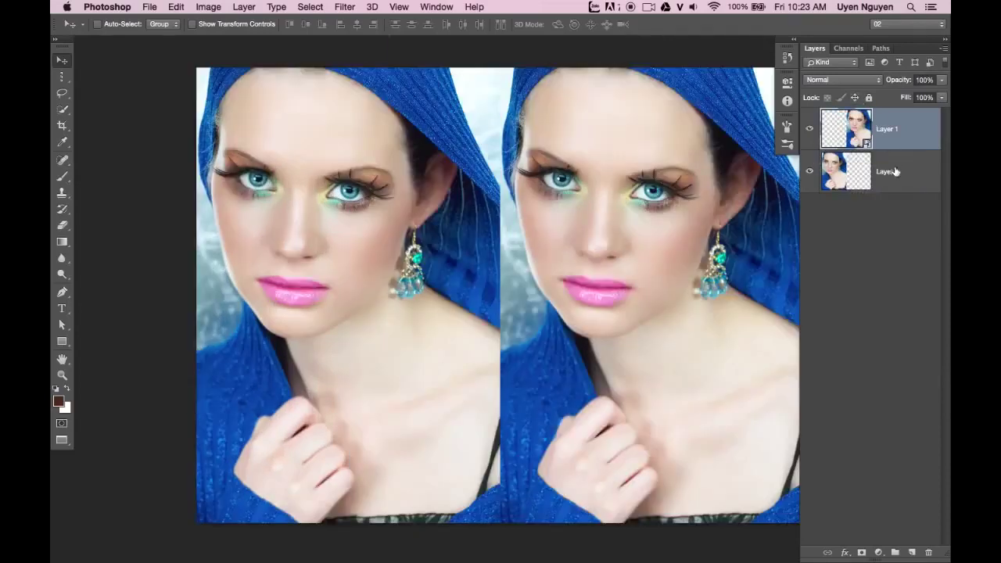
# Distort Layer 0 by pulling three corners inward into a smaller, tilted card.
pyautogui.click(900, 170)
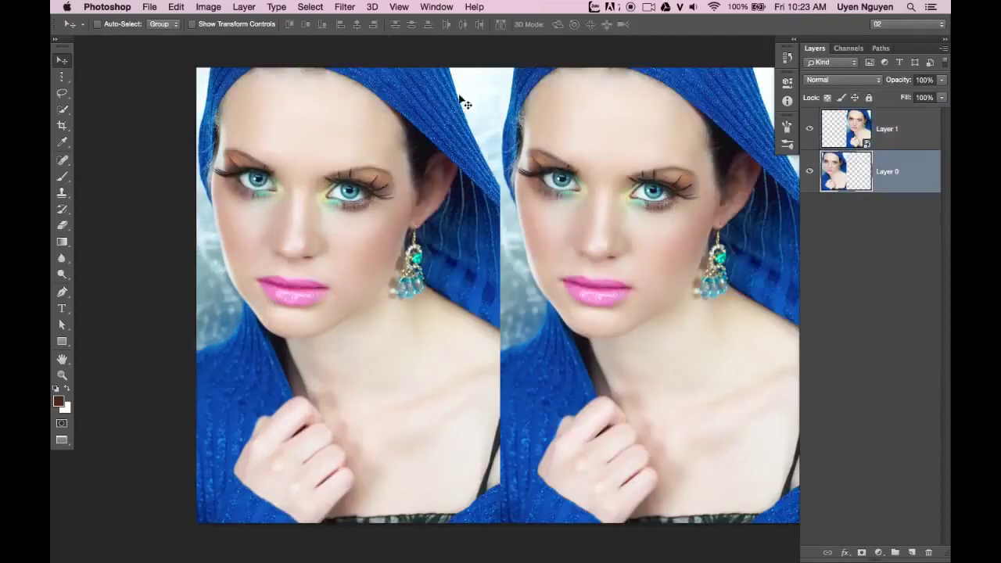
pyautogui.hotkey('ctrl', 't')
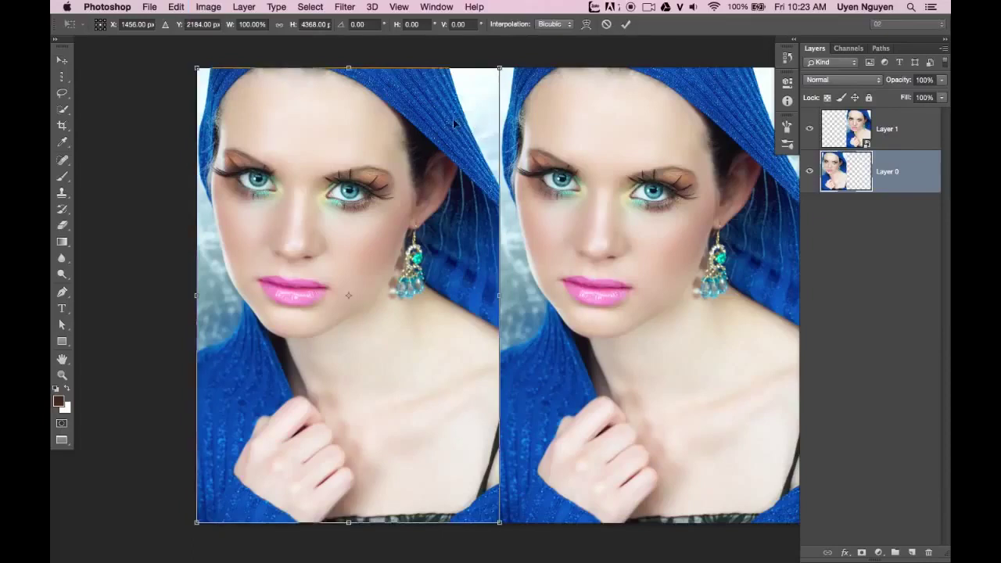
pyautogui.rightClick(402, 158)
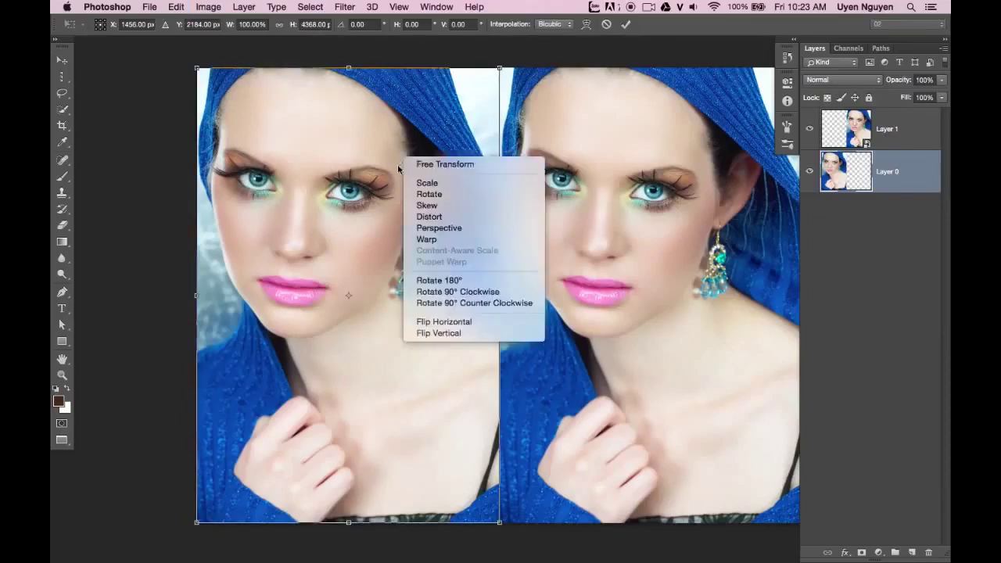
pyautogui.click(499, 69)
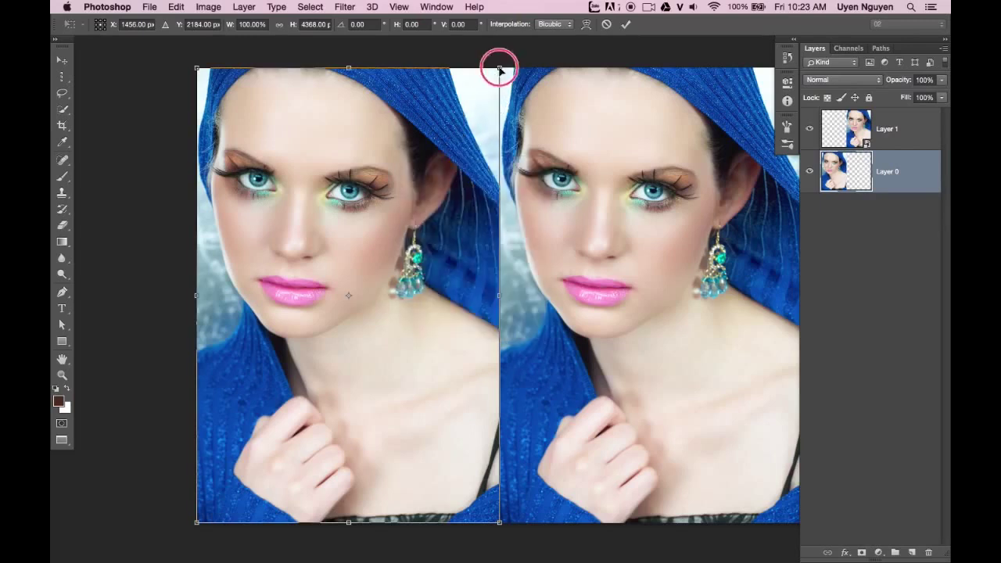
pyautogui.moveTo(499, 68); pyautogui.dragTo(455, 171)
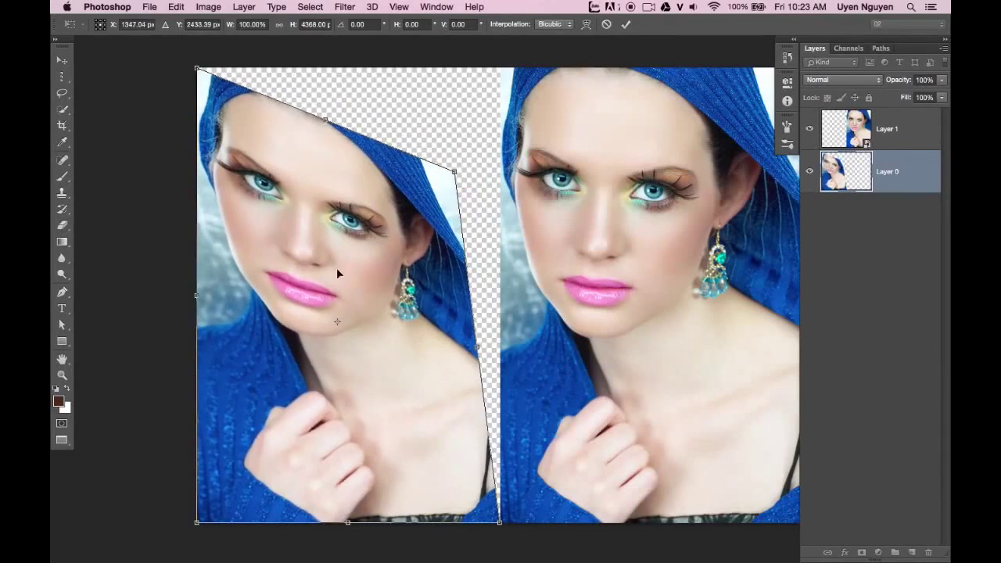
pyautogui.moveTo(196, 522); pyautogui.dragTo(227, 503)
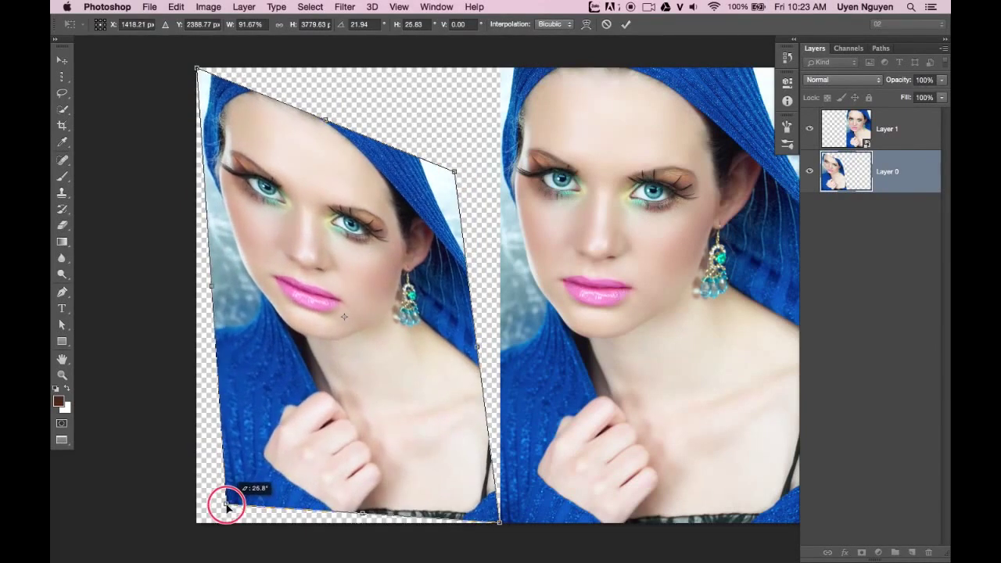
pyautogui.moveTo(197, 70); pyautogui.dragTo(255, 177)
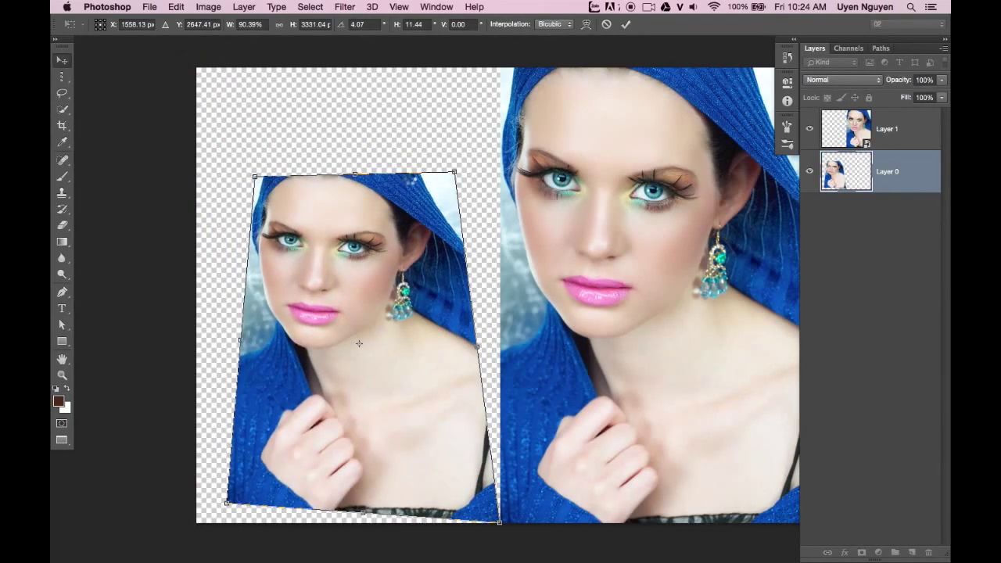
pyautogui.press('Return')
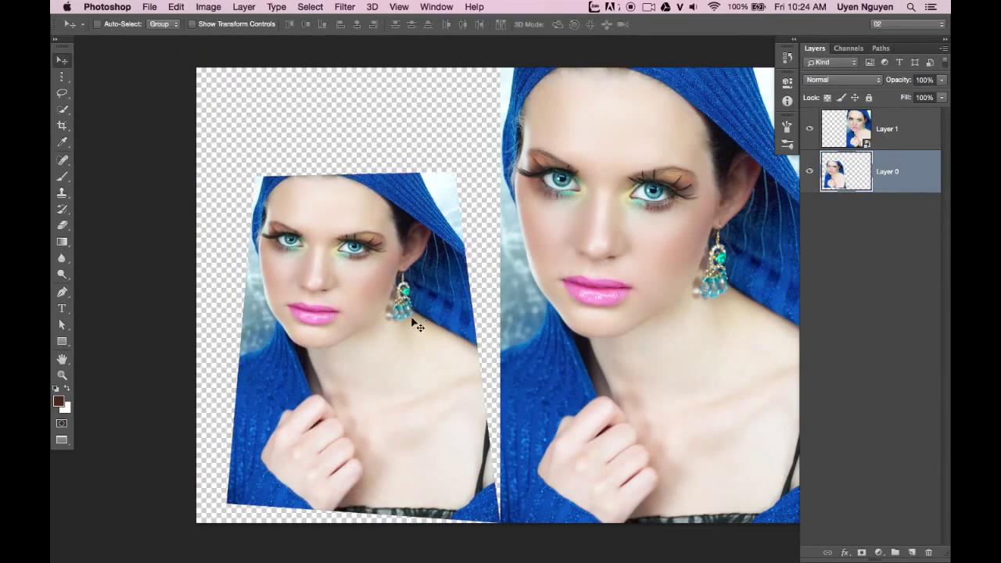
# Zoom out and toggle both portrait layers' visibility to check the result.
pyautogui.hotkey('ctrl', '-')
pyautogui.click(811, 171)
pyautogui.click(810, 172)
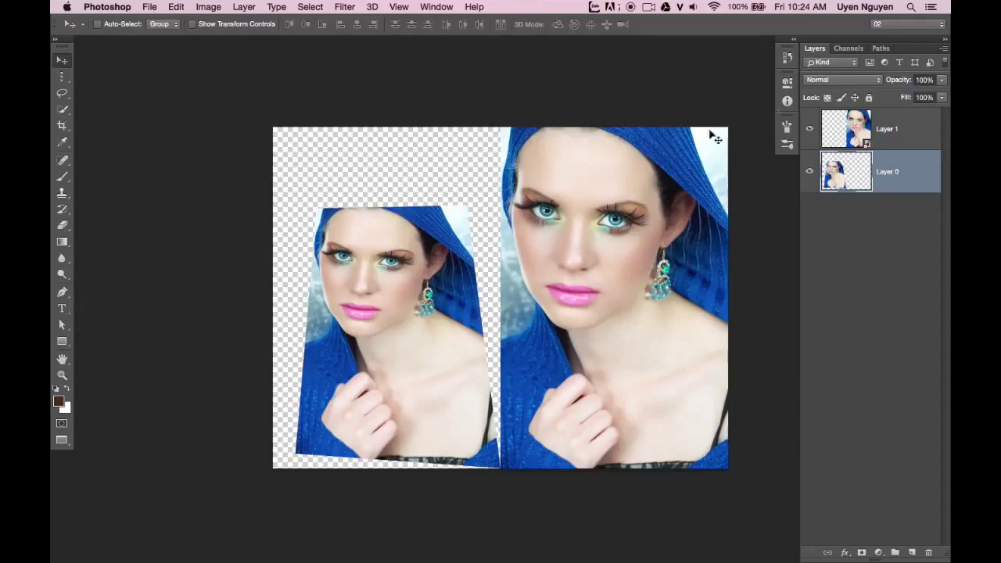
pyautogui.click(811, 129)
pyautogui.click(811, 129)
# Distort Layer 1 by pulling its top corners down and inward, then test a move and undo it.
pyautogui.click(899, 134)
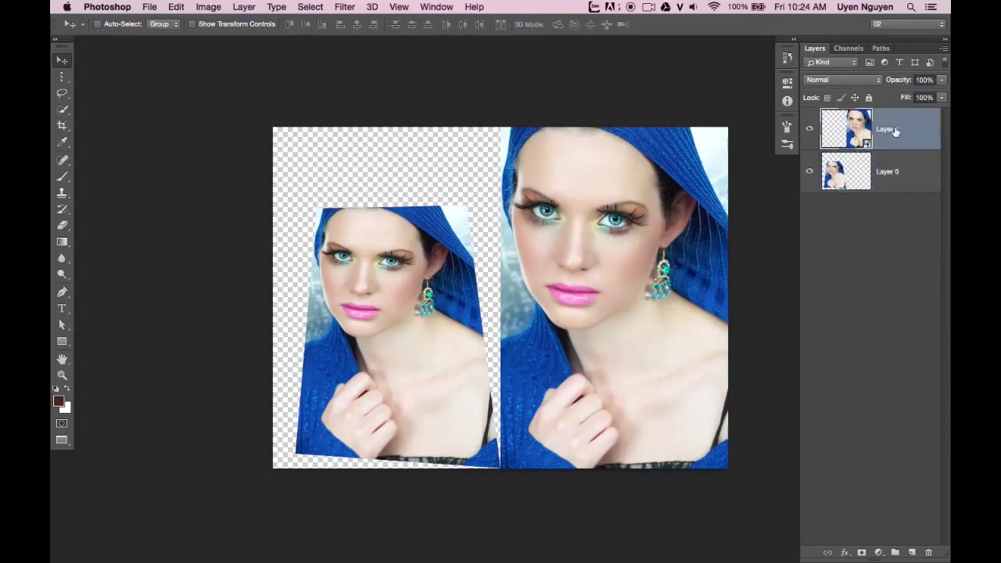
pyautogui.hotkey('ctrl', 't')
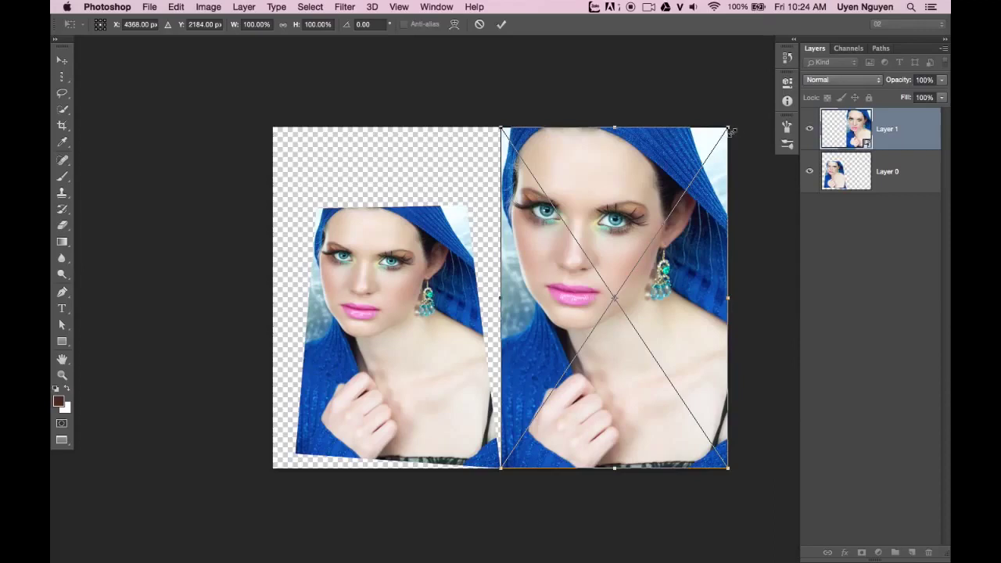
pyautogui.rightClick(665, 166)
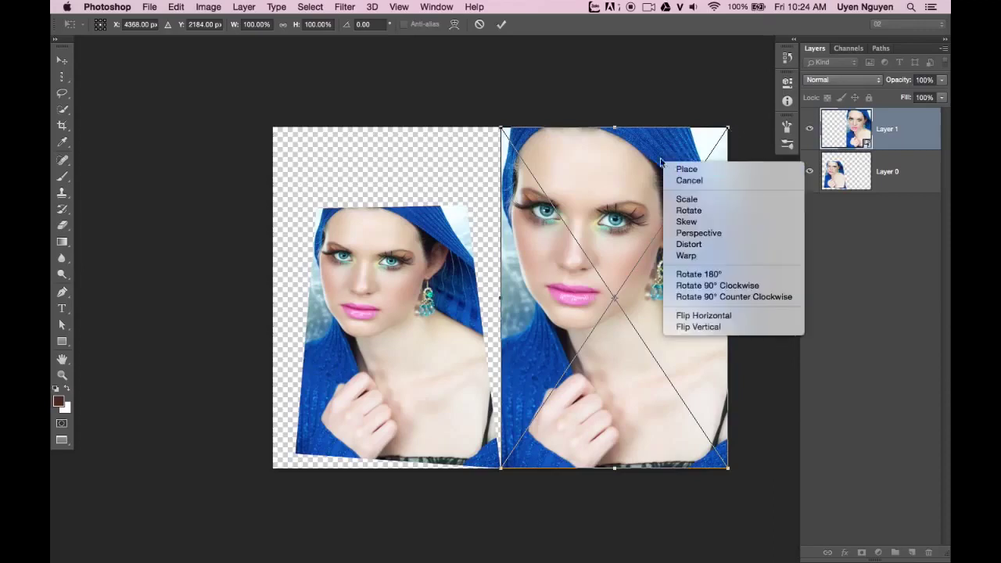
pyautogui.click(692, 245)
pyautogui.moveTo(728, 128); pyautogui.dragTo(687, 222)
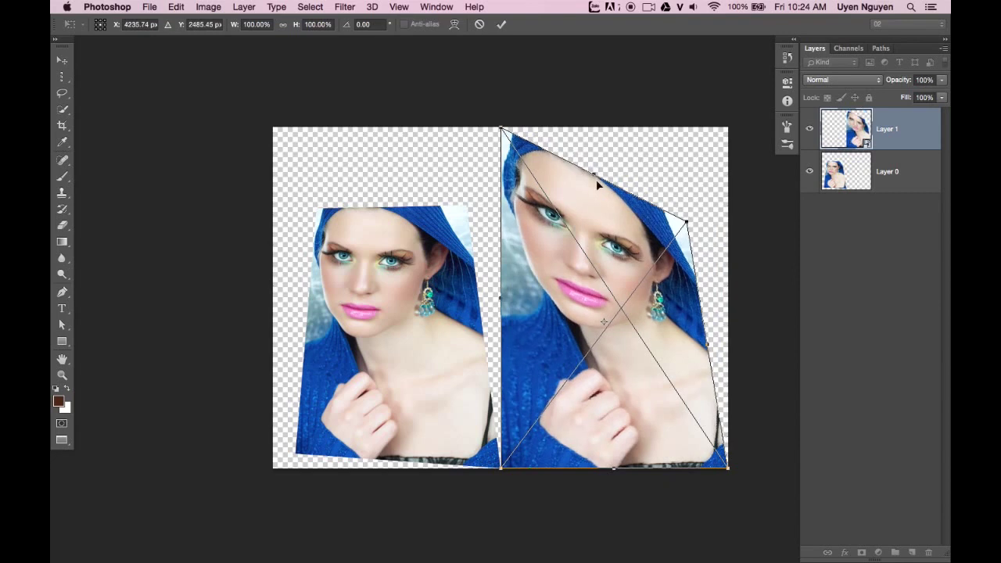
pyautogui.moveTo(501, 128); pyautogui.dragTo(543, 229)
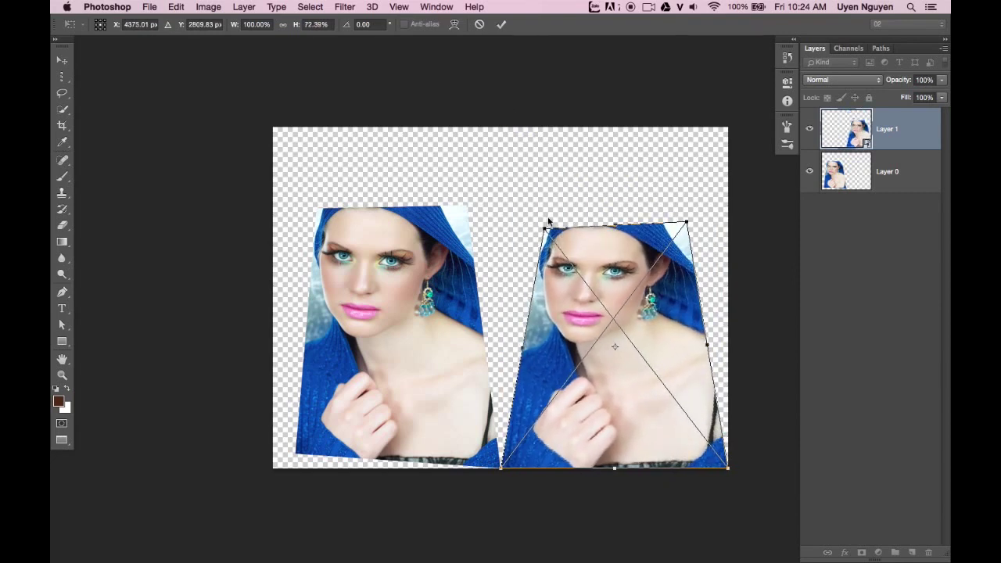
pyautogui.press('Return')
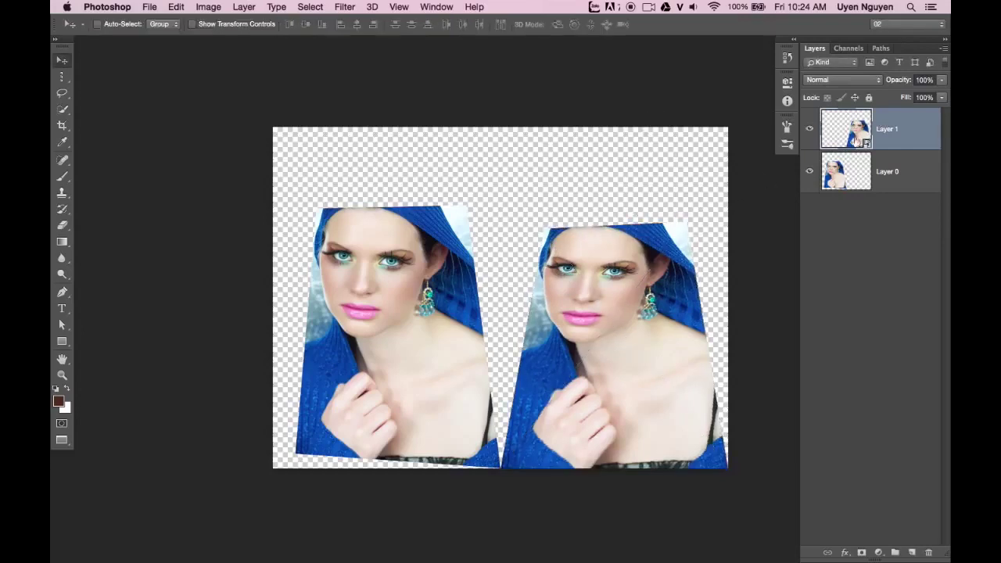
pyautogui.moveTo(638, 286); pyautogui.dragTo(615, 242)
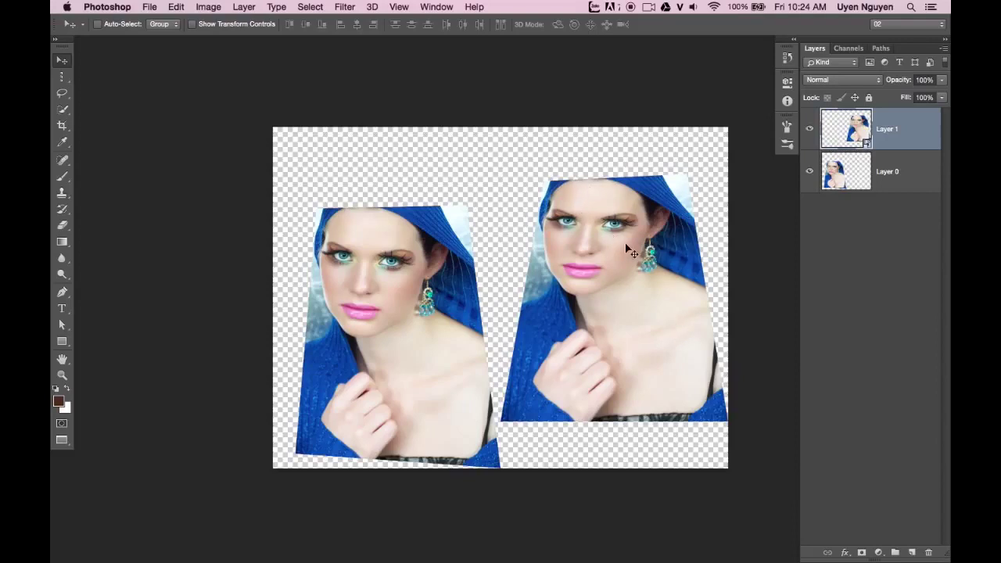
pyautogui.hotkey('ctrl', 'z')
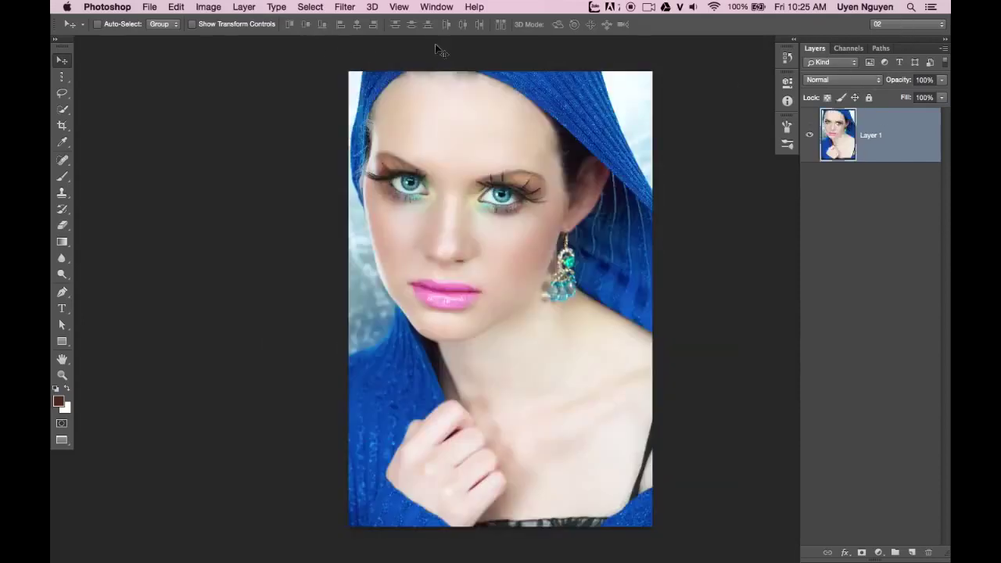
# Lower the saturation of the recoloured tones with Hue/Saturation and save the smart-object contents.
pyautogui.press('f')
pyautogui.press('f')
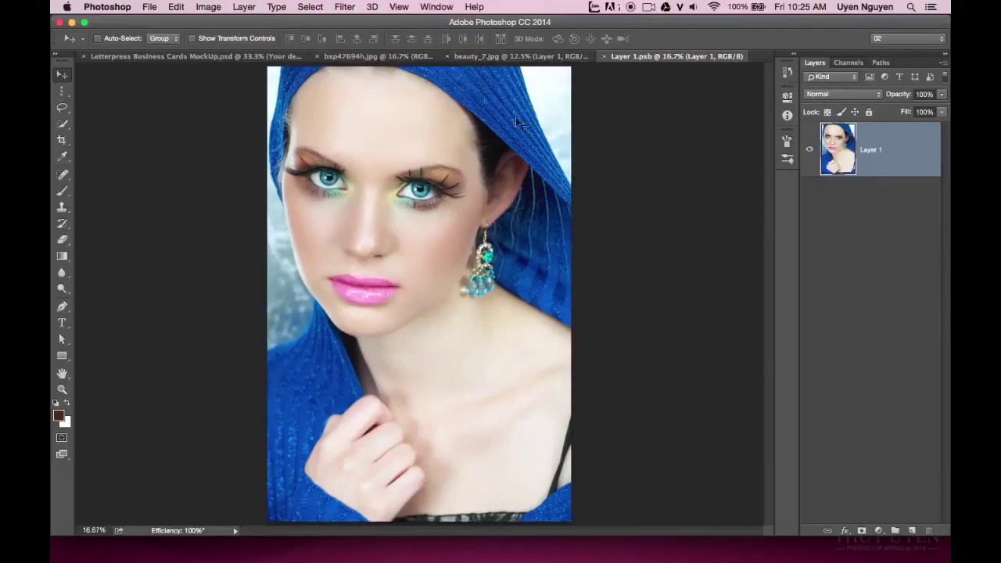
pyautogui.click(810, 149)
pyautogui.click(810, 149)
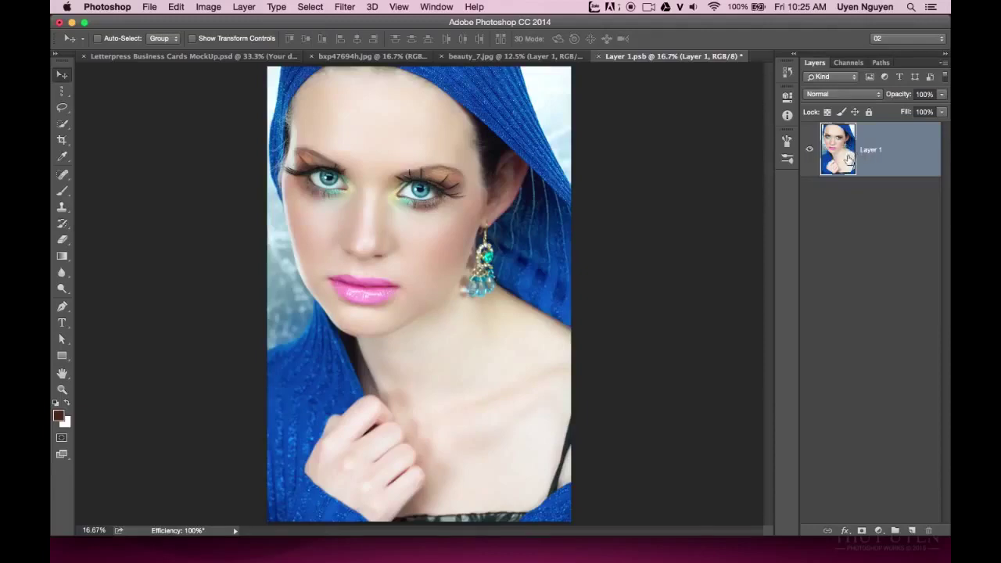
pyautogui.hotkey('ctrl', 'u')
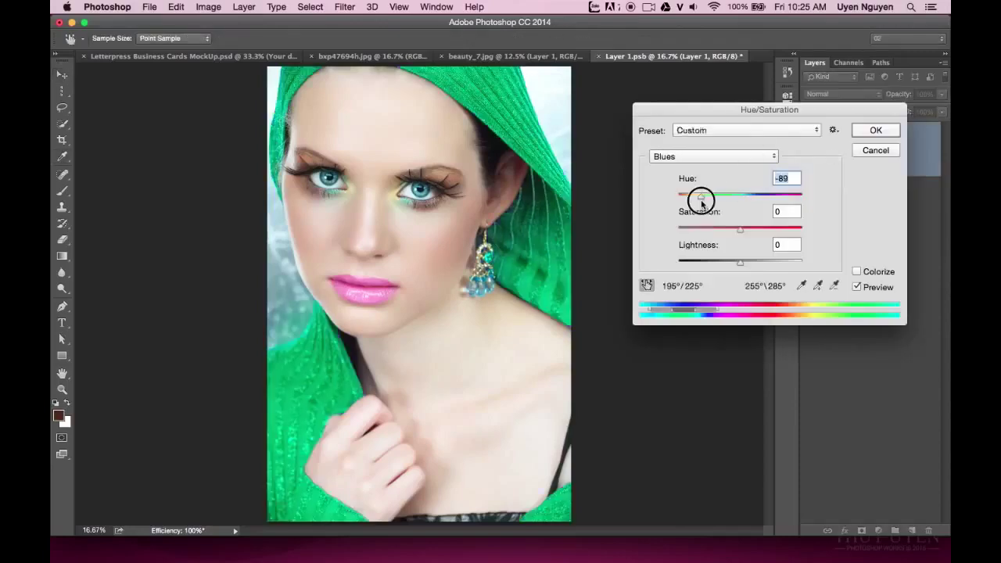
pyautogui.moveTo(742, 230); pyautogui.dragTo(693, 234)
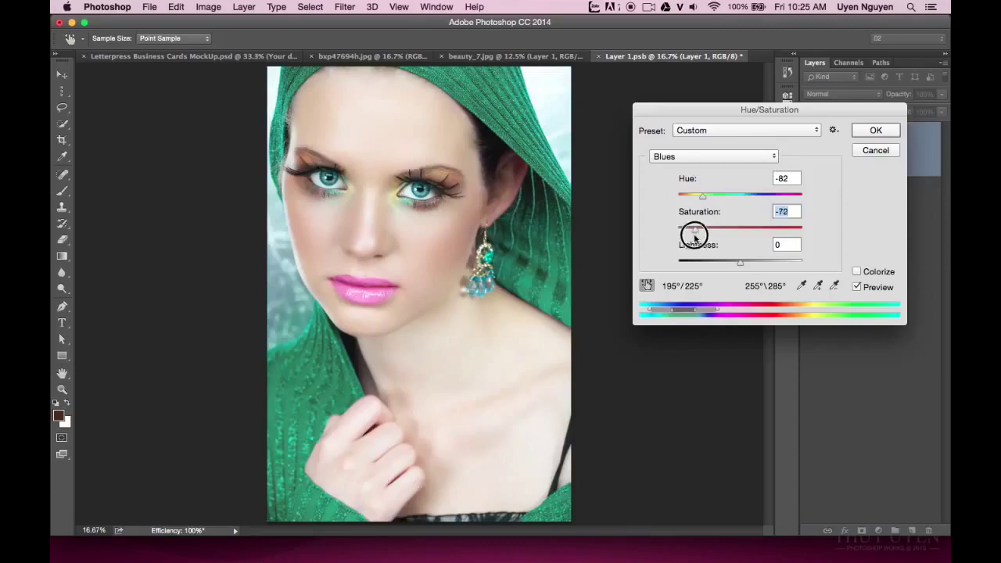
pyautogui.click(876, 131)
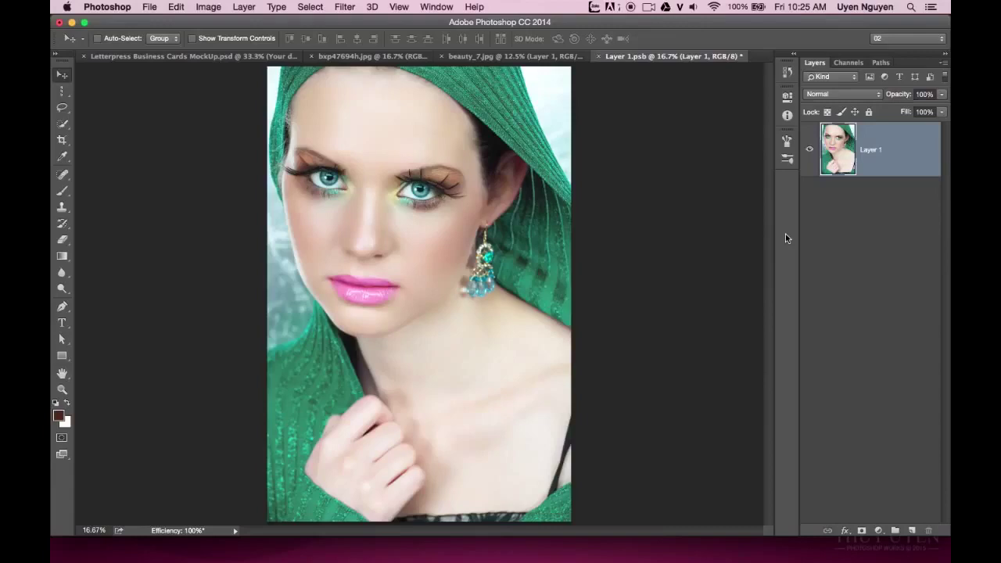
pyautogui.hotkey('ctrl', 's')
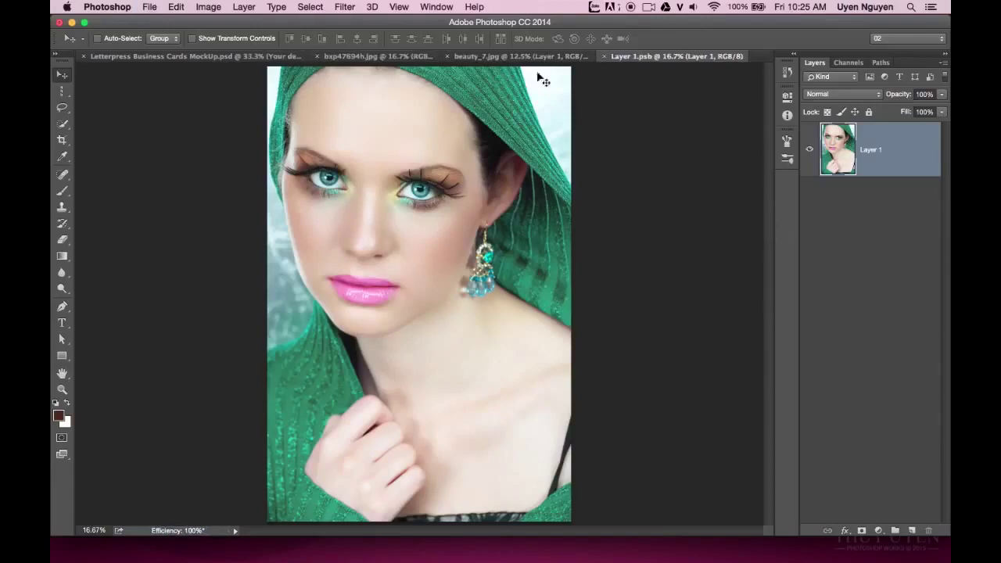
# Inspect the beauty_7.jpg composite zoomed in and out, then return to Layer 1.psb.
pyautogui.click(479, 57)
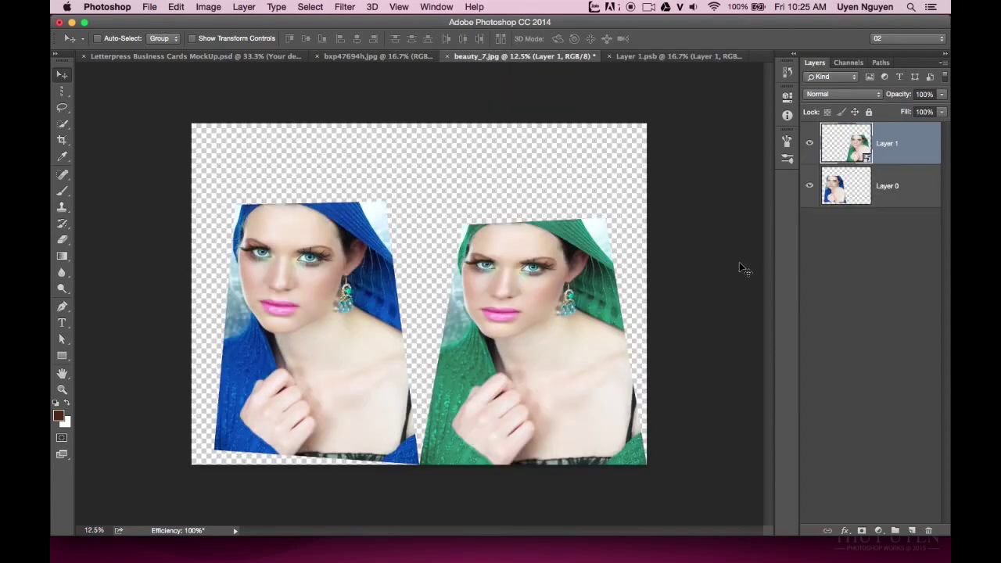
pyautogui.press('super+plus')
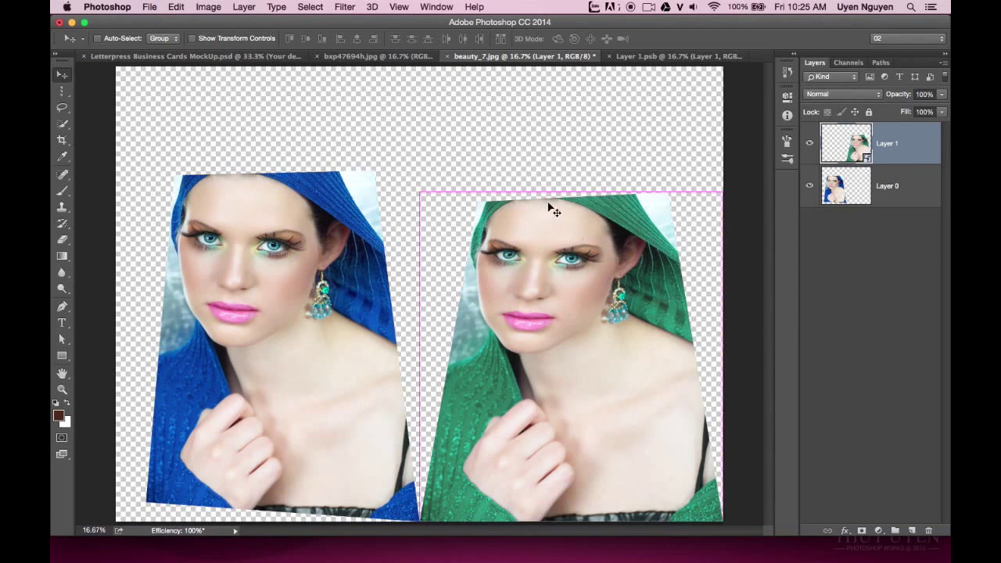
pyautogui.press('super+minus')
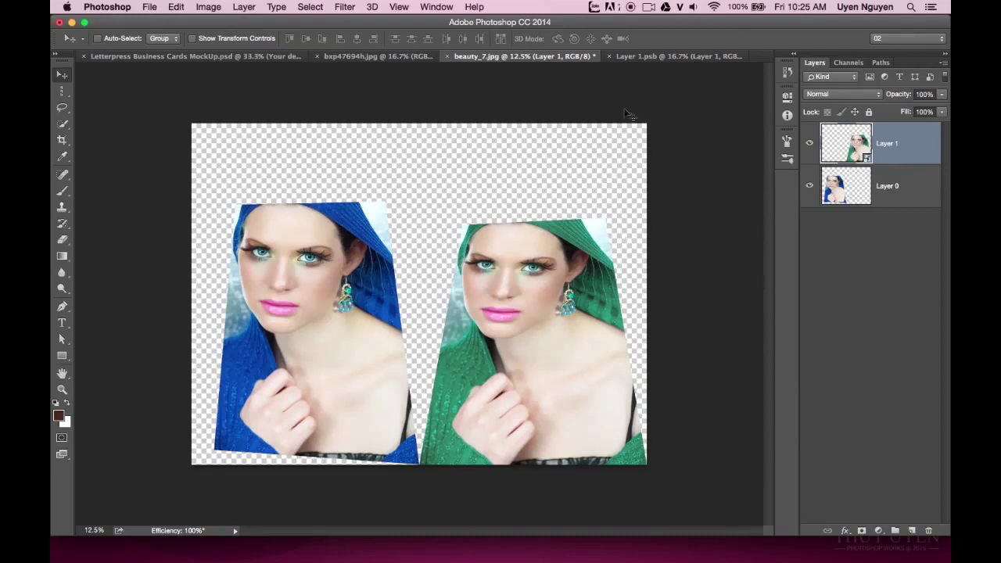
pyautogui.click(656, 57)
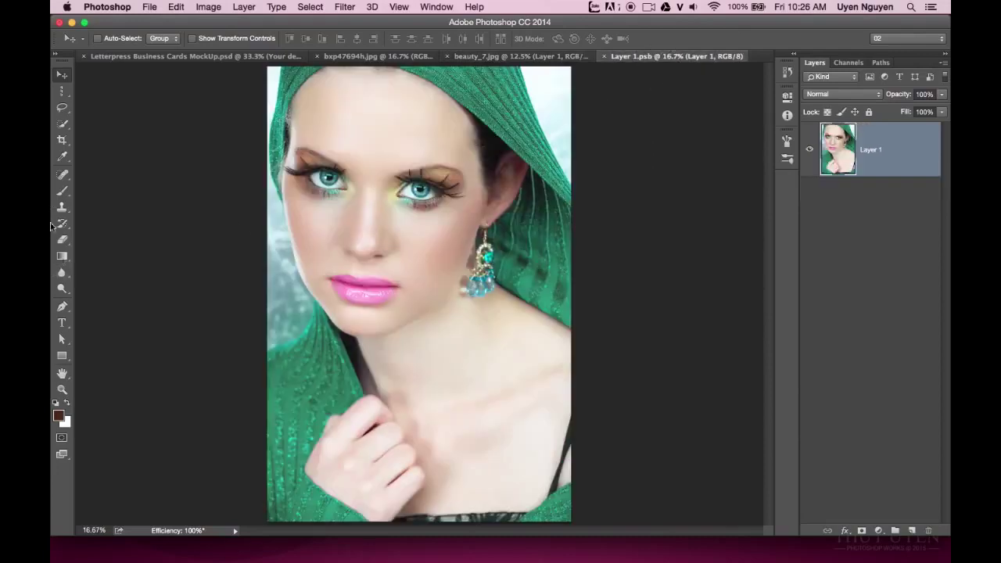
# Add the text PHOTOSHOP at 320 px size.
pyautogui.click(62, 322)
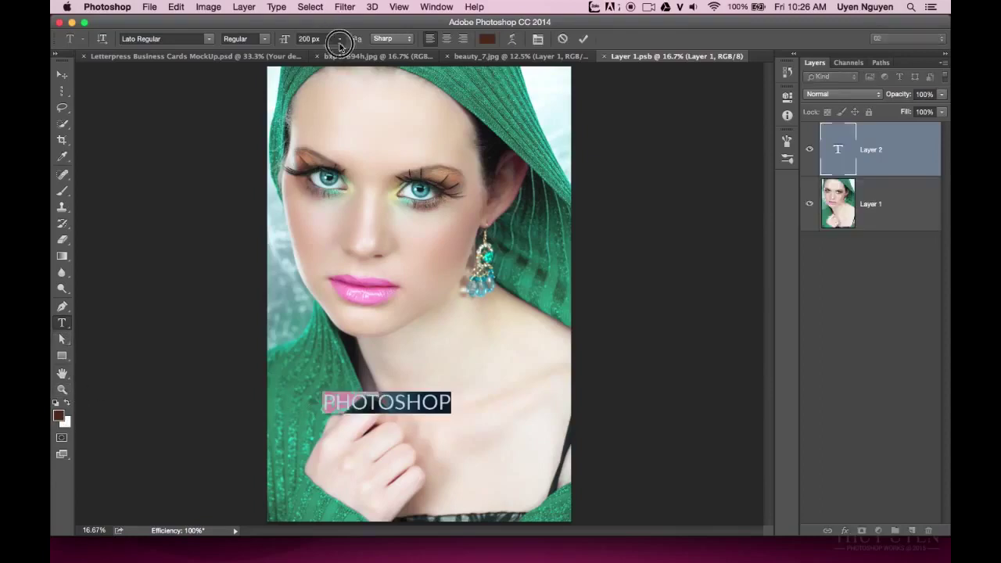
pyautogui.click(341, 39)
pyautogui.click(310, 41)
pyautogui.moveTo(284, 41)
pyautogui.mouseDown()
pyautogui.moveTo(376, 31)
pyautogui.moveTo(346, 29)
pyautogui.mouseUp()
pyautogui.hotkey('ctrl', 'Return')
# Move the text near the image bottom, save, and check it on the beauty_7.jpg composite.
pyautogui.press('v')
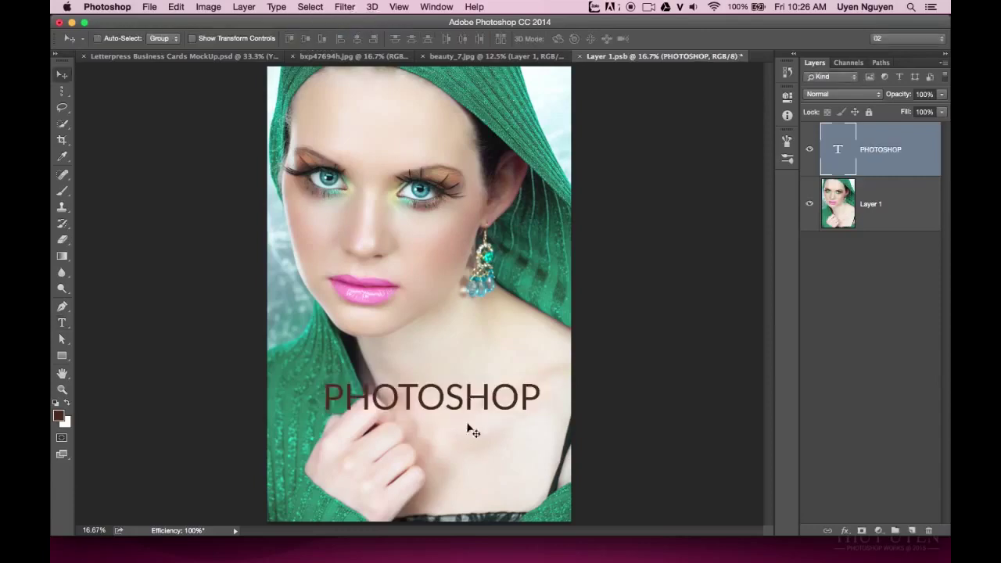
pyautogui.moveTo(474, 430); pyautogui.dragTo(474, 492)
pyautogui.hotkey('ctrl', 's')
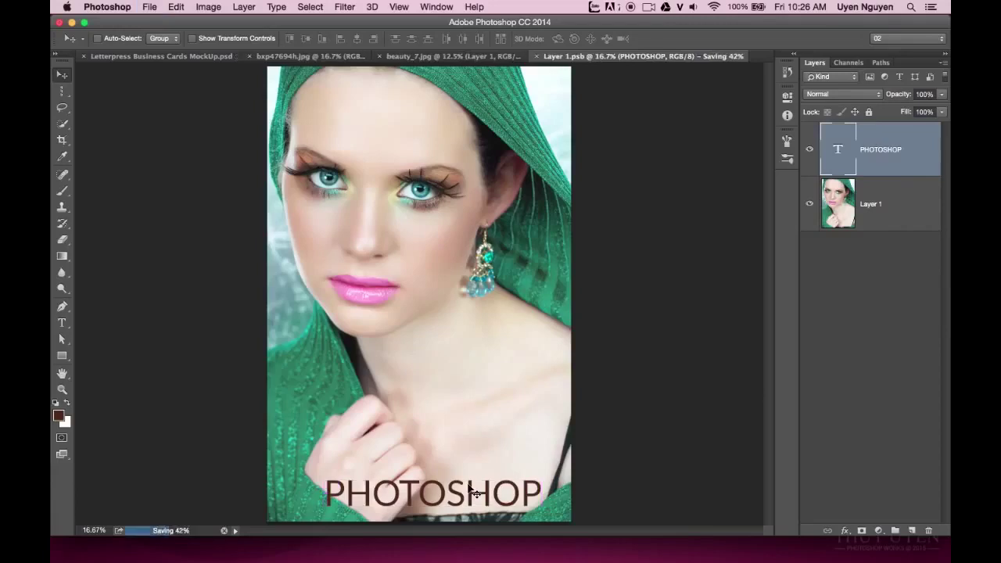
pyautogui.click(516, 58)
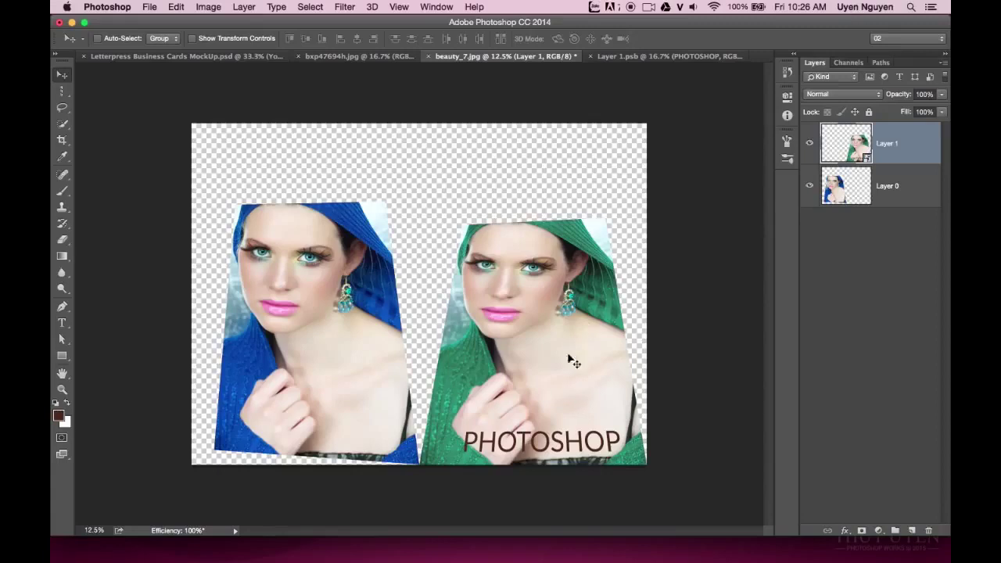
pyautogui.click(811, 187)
pyautogui.click(811, 187)
# Place model.jpg as an embedded layer in Layer 1.psb and save it.
pyautogui.click(810, 145)
pyautogui.click(811, 145)
pyautogui.click(665, 56)
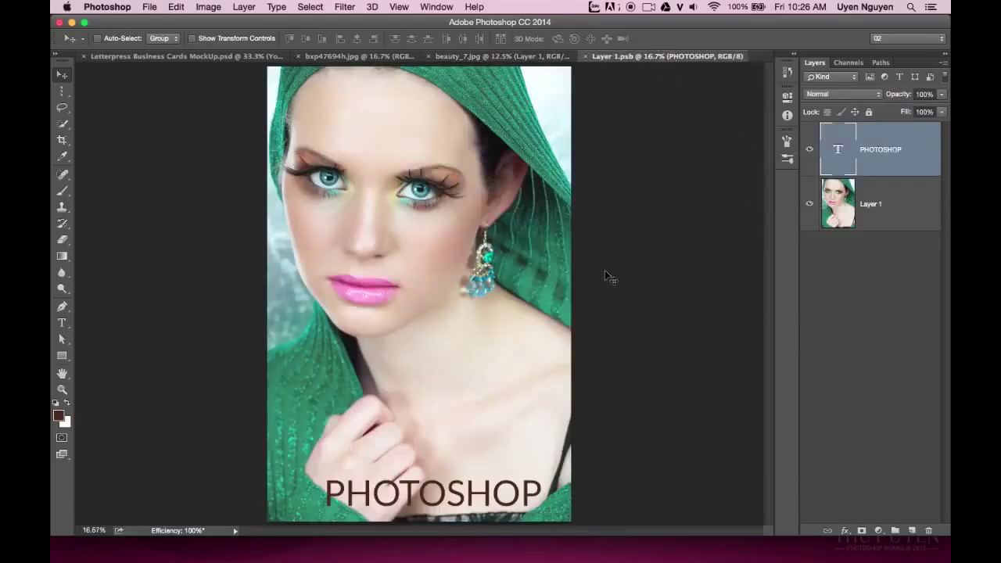
pyautogui.click(150, 7)
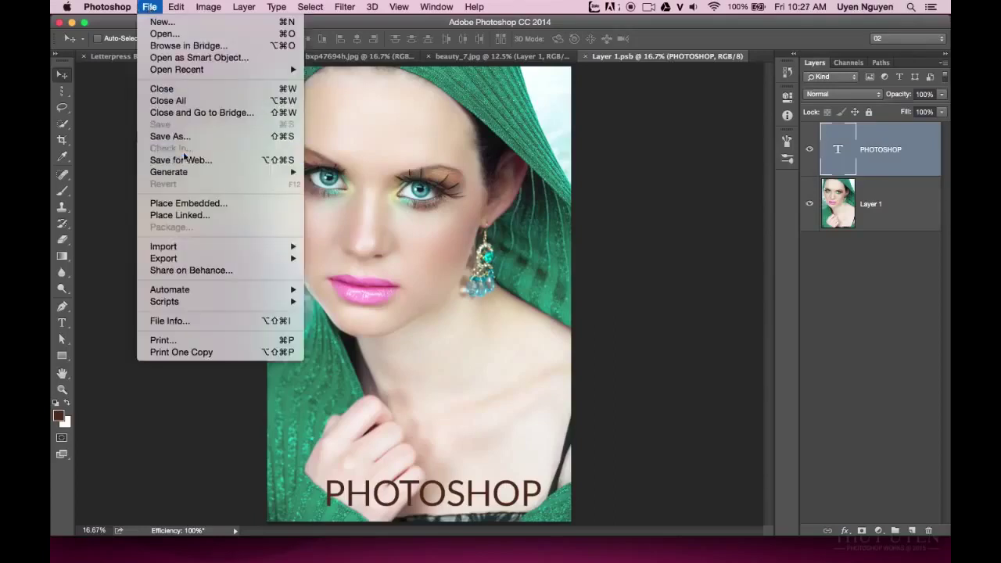
pyautogui.click(196, 207)
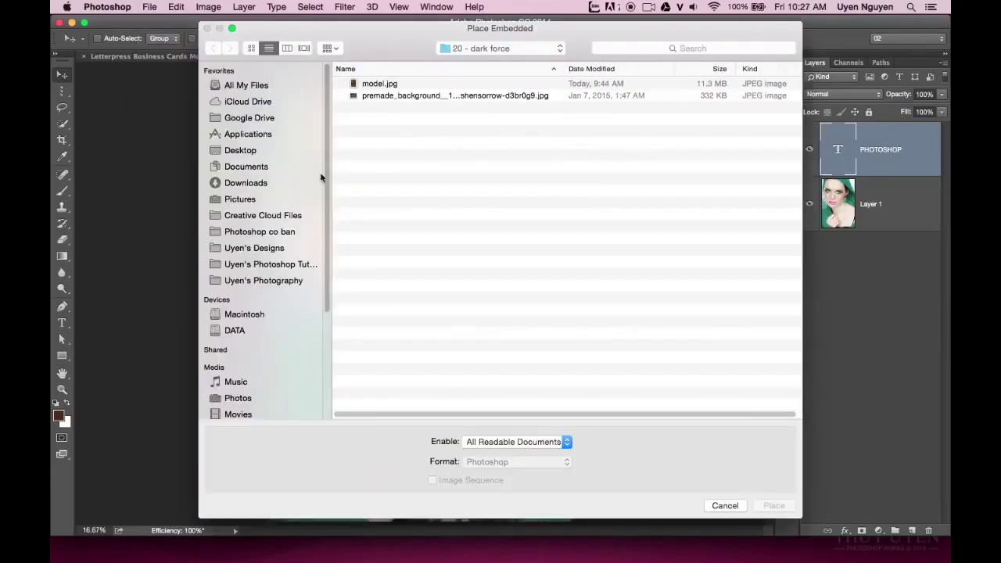
pyautogui.click(384, 86)
pyautogui.click(773, 506)
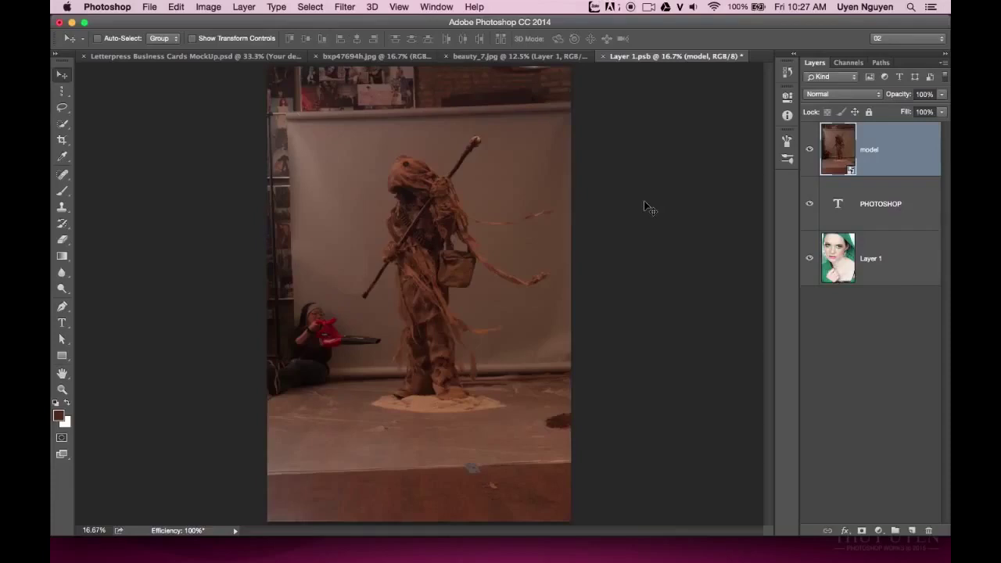
pyautogui.hotkey('ctrl', 's')
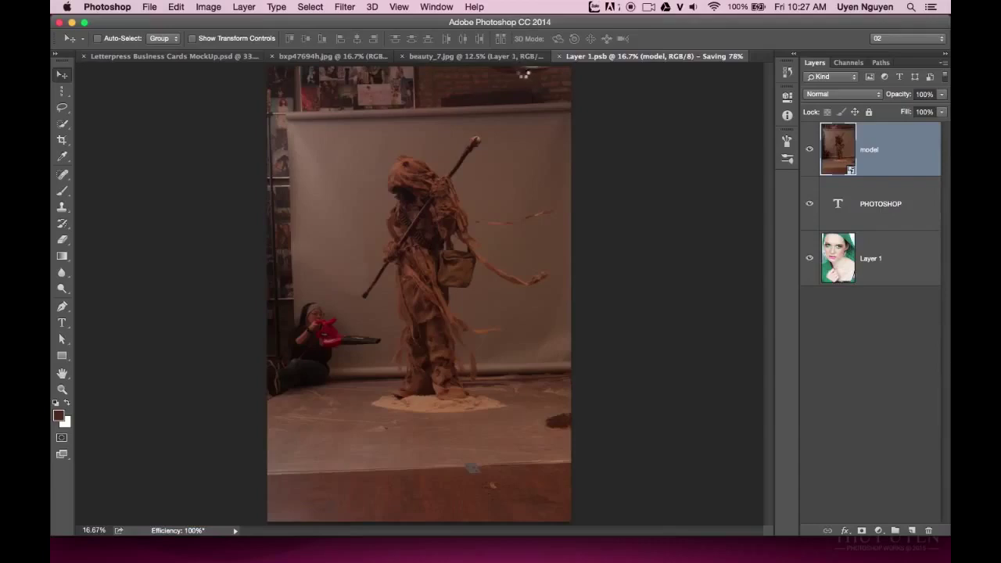
# Compare the composite with the contents document and toggle the right-hand photo layer.
pyautogui.click(513, 57)
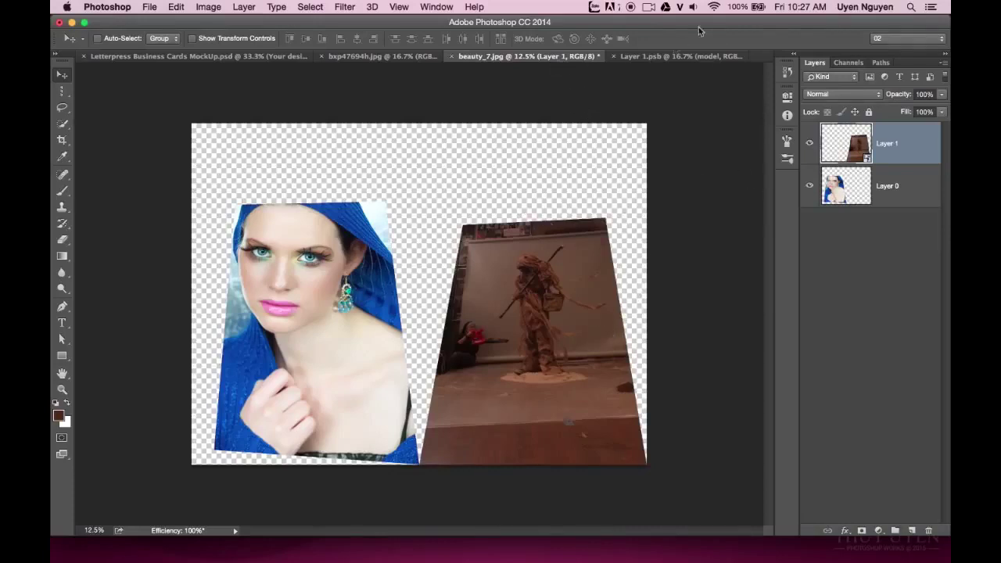
pyautogui.click(694, 56)
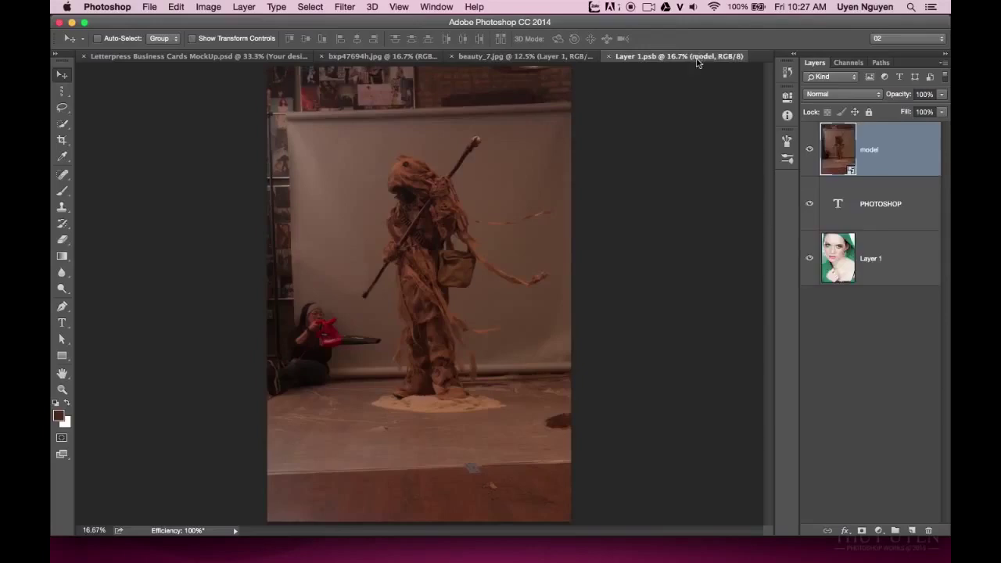
pyautogui.click(591, 57)
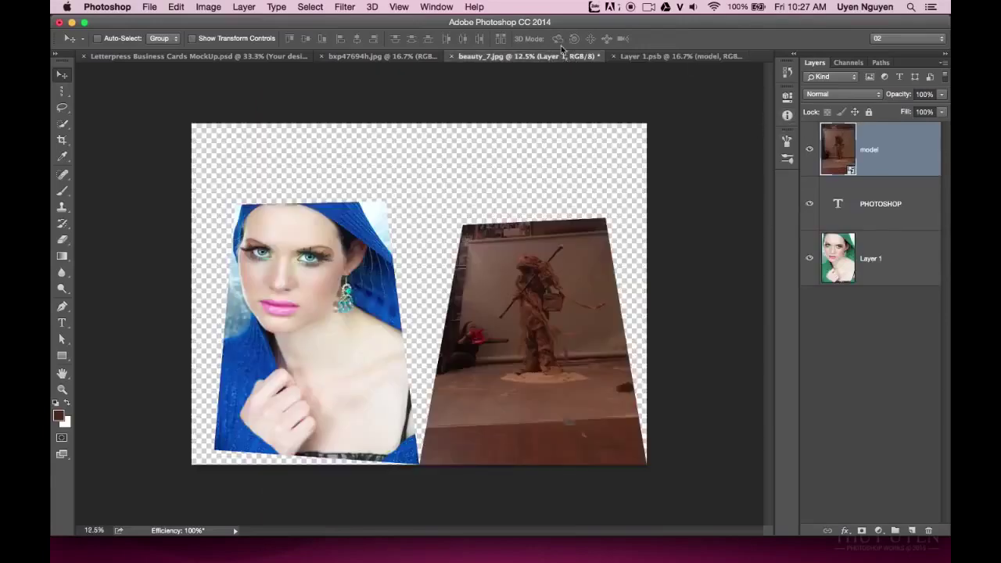
pyautogui.click(809, 144)
pyautogui.click(809, 143)
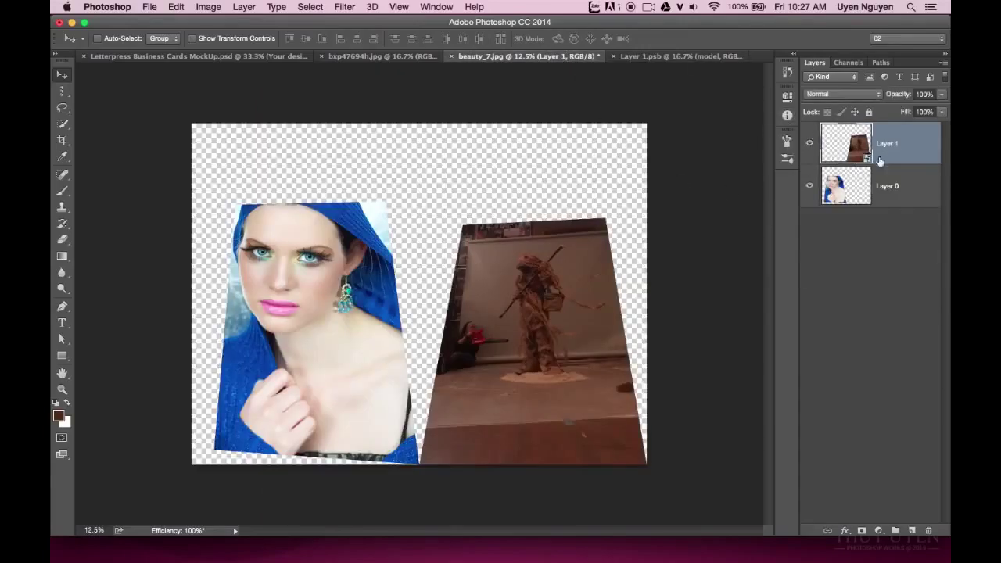
pyautogui.click(246, 8)
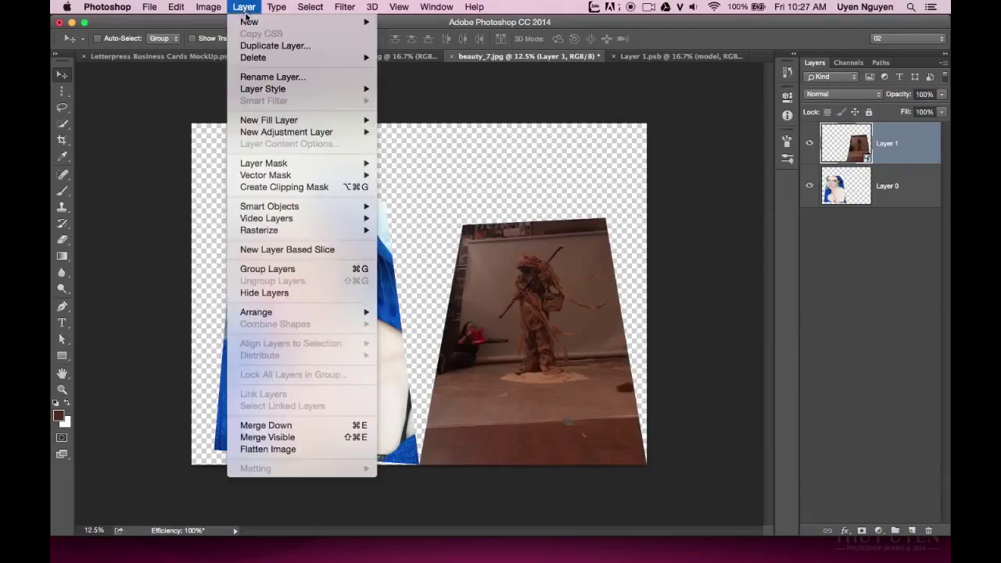
pyautogui.moveTo(269, 206)
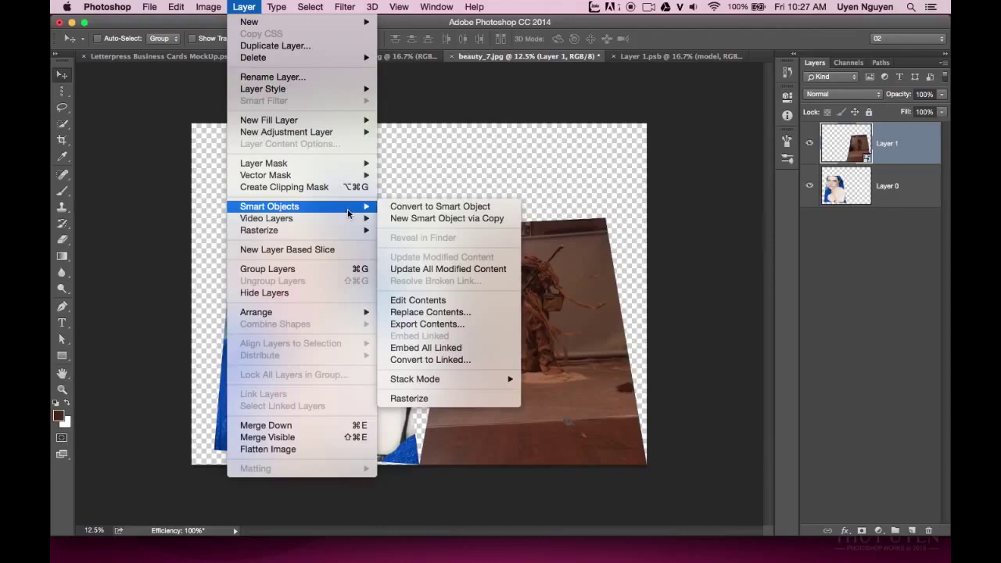
pyautogui.click(439, 313)
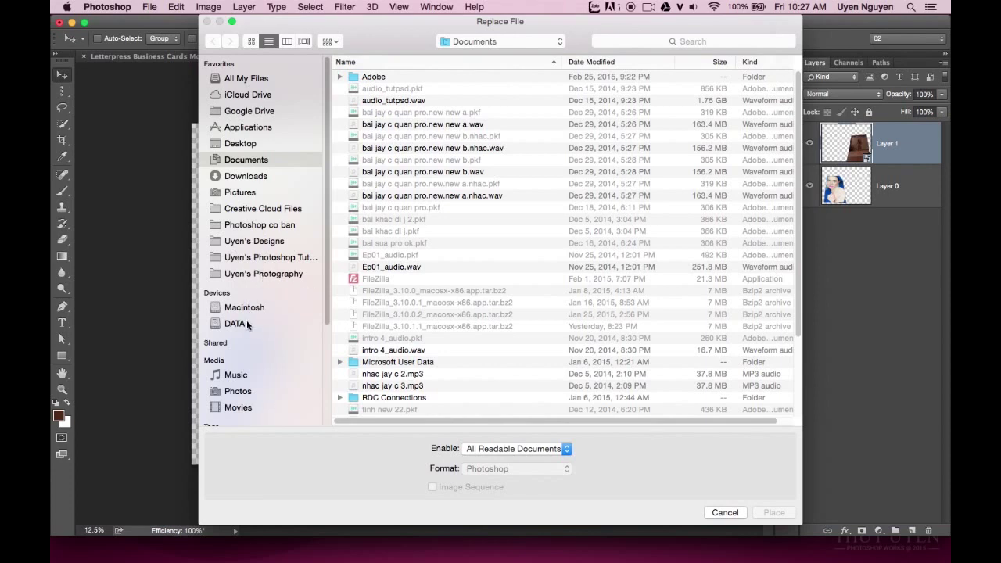
pyautogui.click(235, 324)
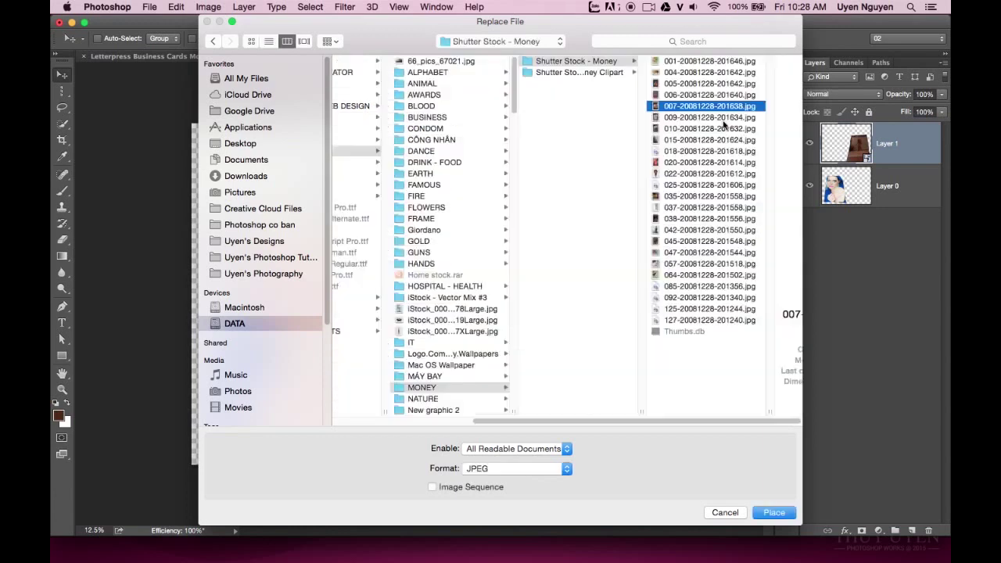
pyautogui.click(774, 513)
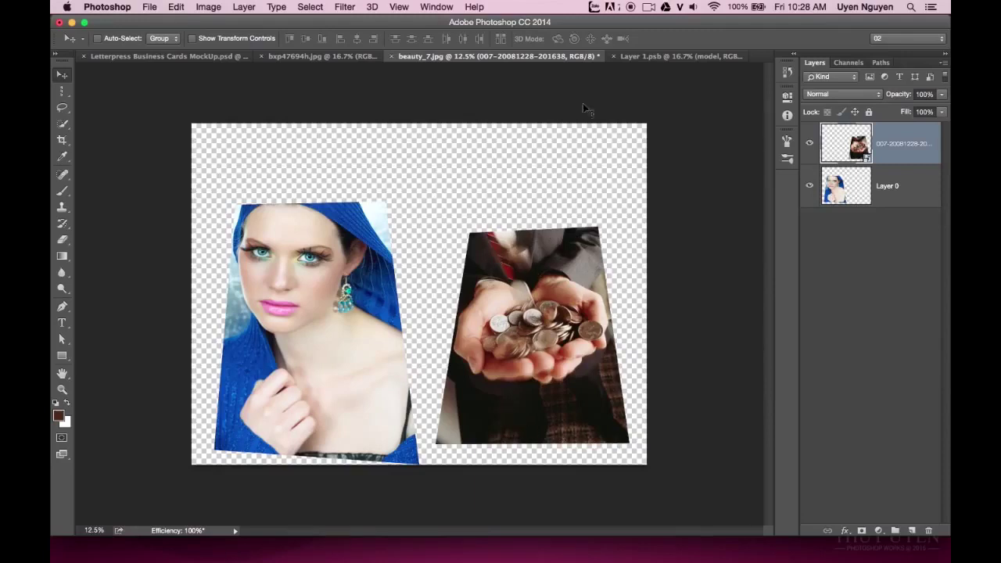
# Close the outdated Layer 1.psb document and hide the coins photo layer.
pyautogui.click(674, 56)
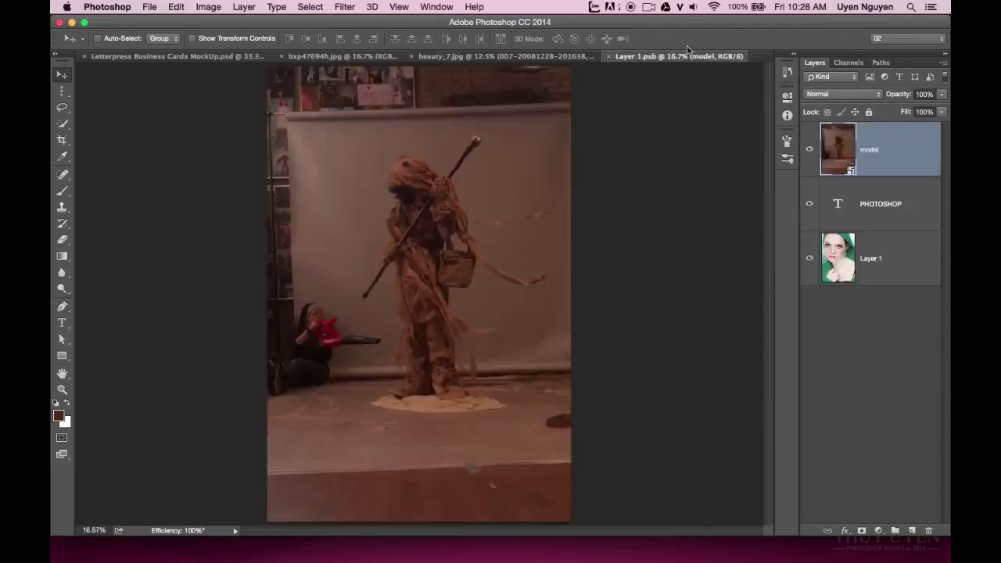
pyautogui.click(609, 56)
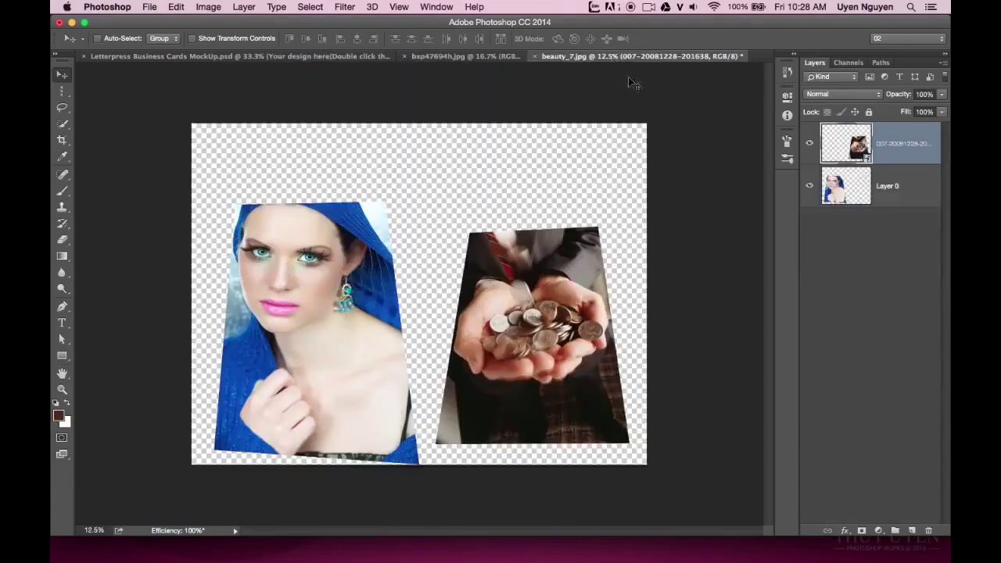
pyautogui.click(810, 144)
# Check the coins photo contents, hide the tilted blue portrait, and start scaling the top layer.
pyautogui.click(810, 144)
pyautogui.doubleClick(846, 146)
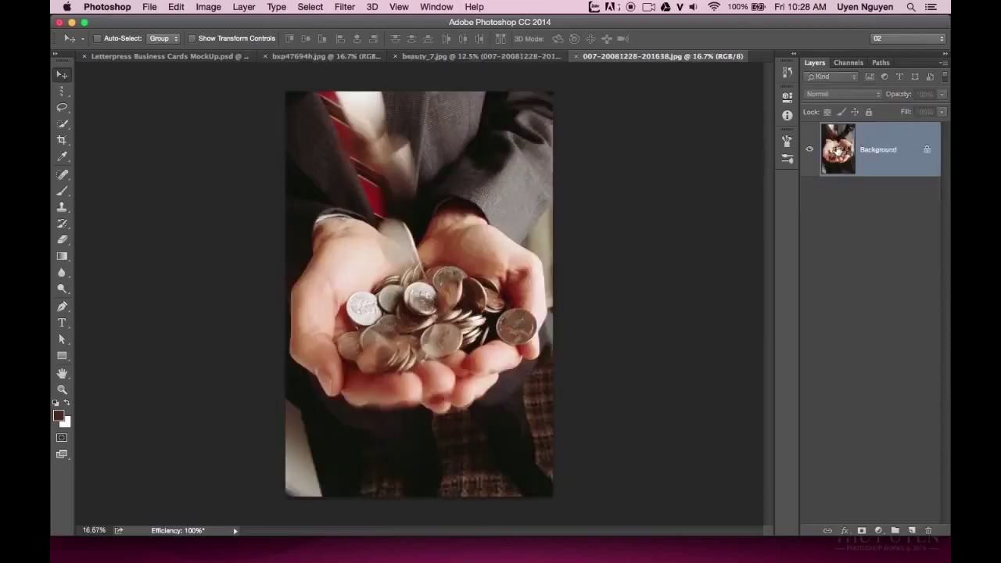
pyautogui.click(577, 57)
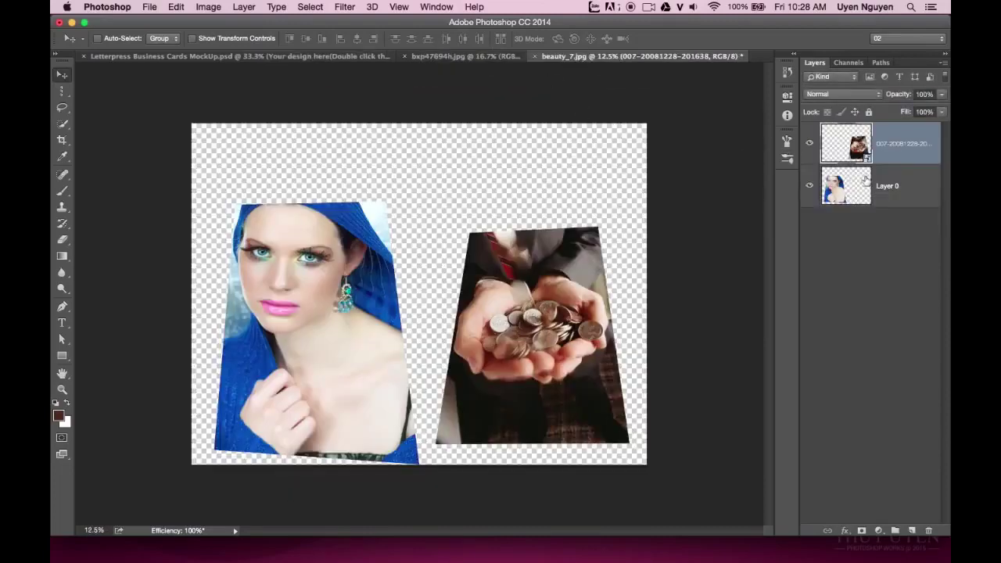
pyautogui.click(810, 186)
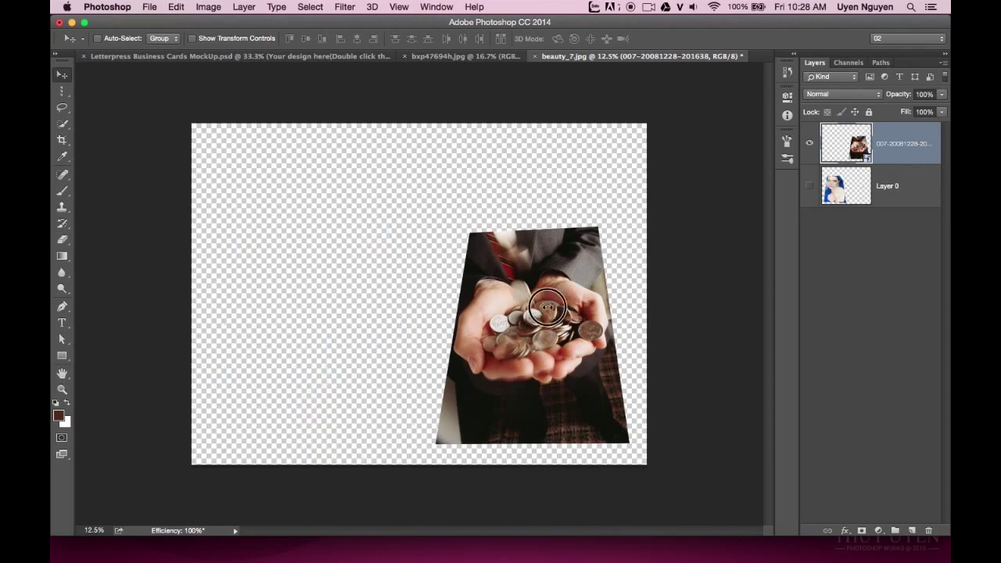
pyautogui.moveTo(616, 297); pyautogui.dragTo(406, 244)
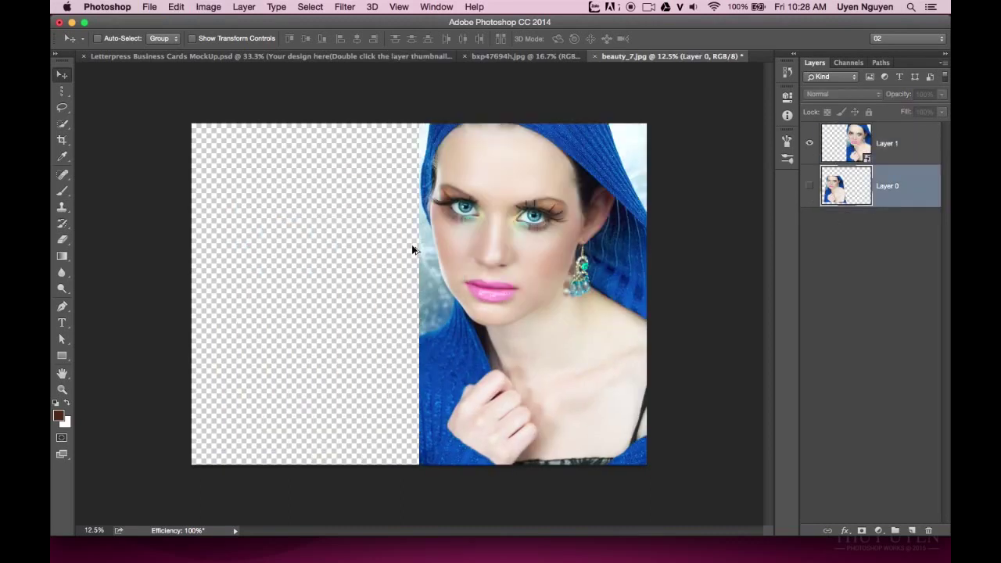
pyautogui.click(810, 185)
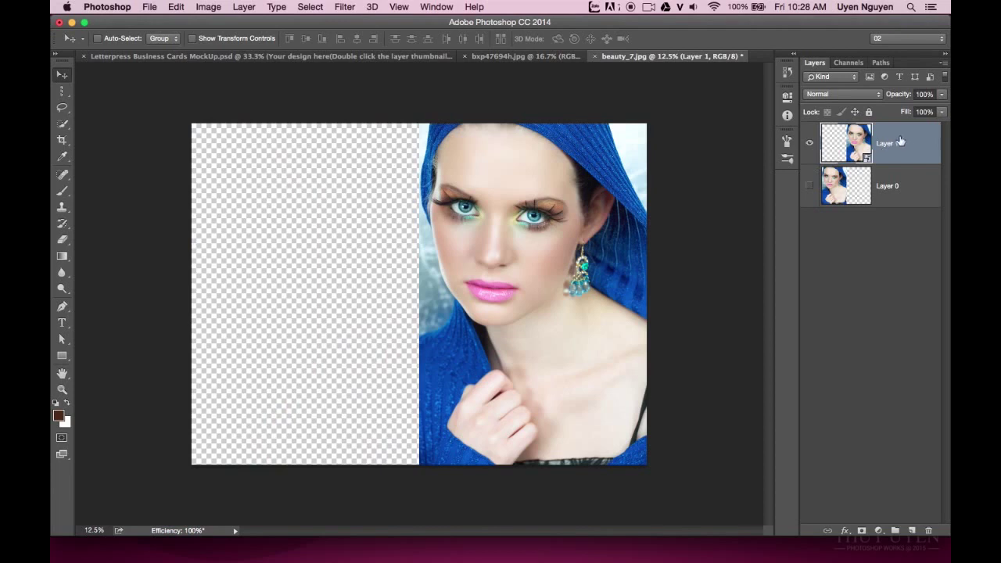
pyautogui.hotkey('ctrl', 't')
# Scale the portrait to about 52% and move it to the canvas's top-left corner.
pyautogui.moveTo(647, 125); pyautogui.dragTo(539, 287)
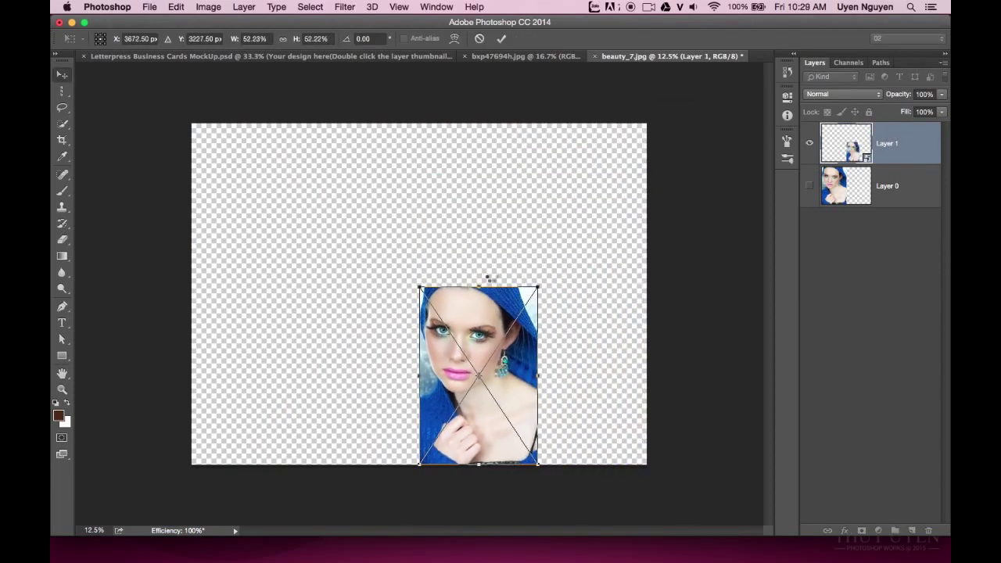
pyautogui.press('Return')
pyautogui.moveTo(494, 340)
pyautogui.mouseDown()
pyautogui.moveTo(276, 190)
pyautogui.moveTo(279, 173)
pyautogui.moveTo(536, 172)
pyautogui.mouseUp()
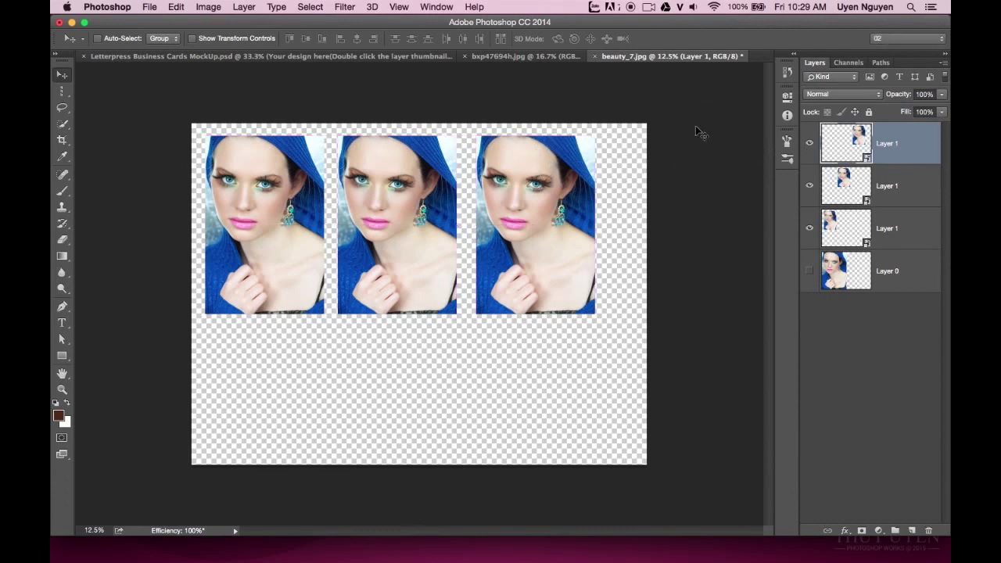
# Shift the portrait smart object's blue hood to teal with Hue/Saturation and save it.
pyautogui.doubleClick(860, 147)
pyautogui.hotkey('ctrl', 'u')
pyautogui.press('Return')
pyautogui.hotkey('ctrl', 's')
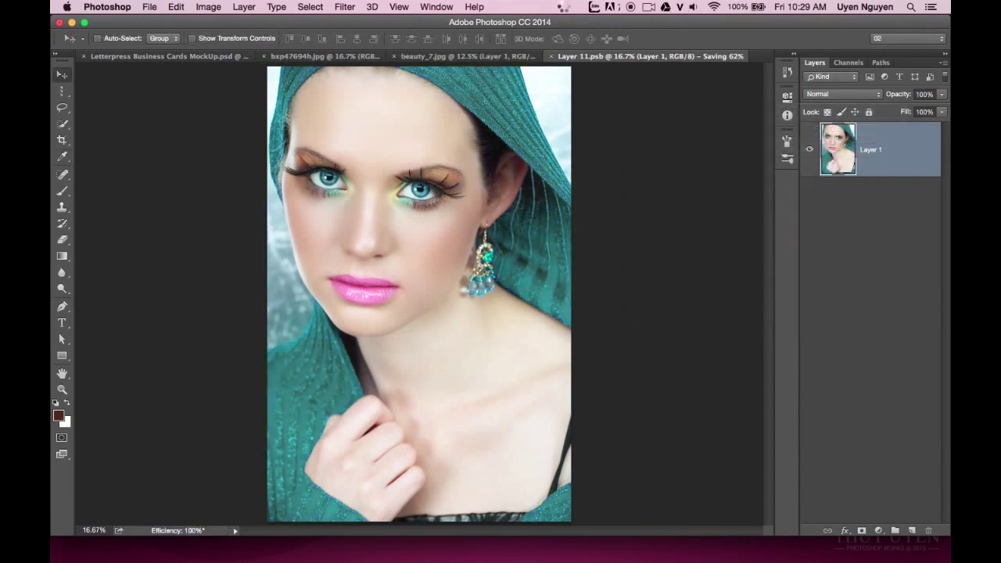
# Back in beauty_7.jpg, toggle two portrait copies off and on to check the teal hoods.
pyautogui.click(517, 56)
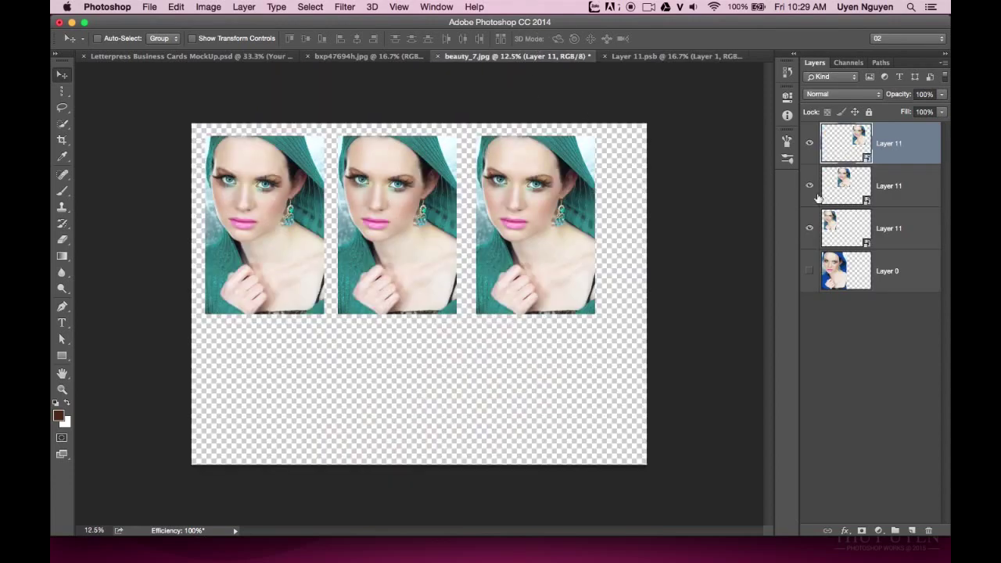
pyautogui.click(810, 143)
pyautogui.click(810, 185)
pyautogui.click(810, 143)
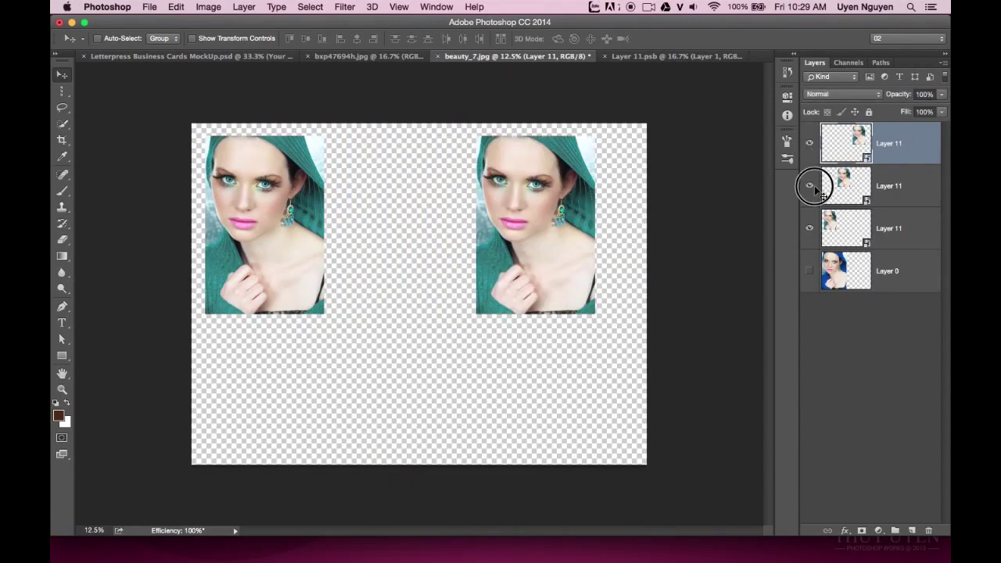
pyautogui.click(810, 185)
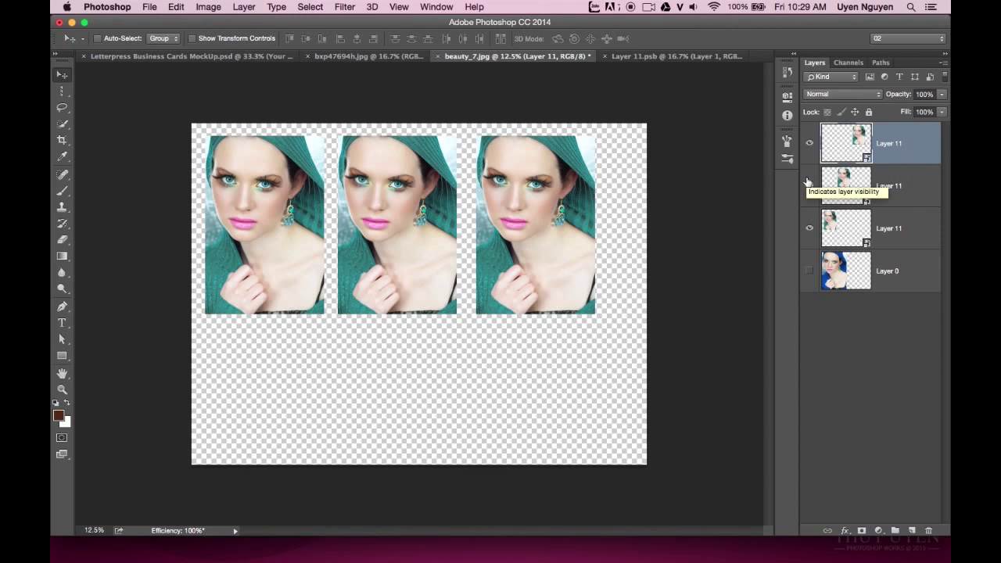
# Taper the left portrait's top edge into a keystone with a Perspective transform.
pyautogui.click(892, 223)
pyautogui.press('super+t')
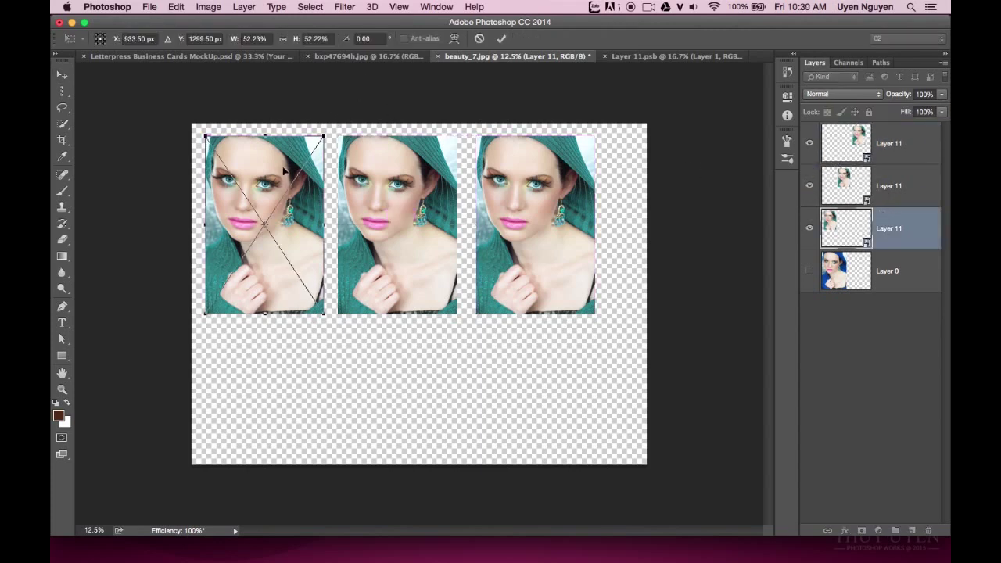
pyautogui.rightClick(285, 170)
pyautogui.click(329, 227)
pyautogui.moveTo(324, 138); pyautogui.dragTo(305, 144)
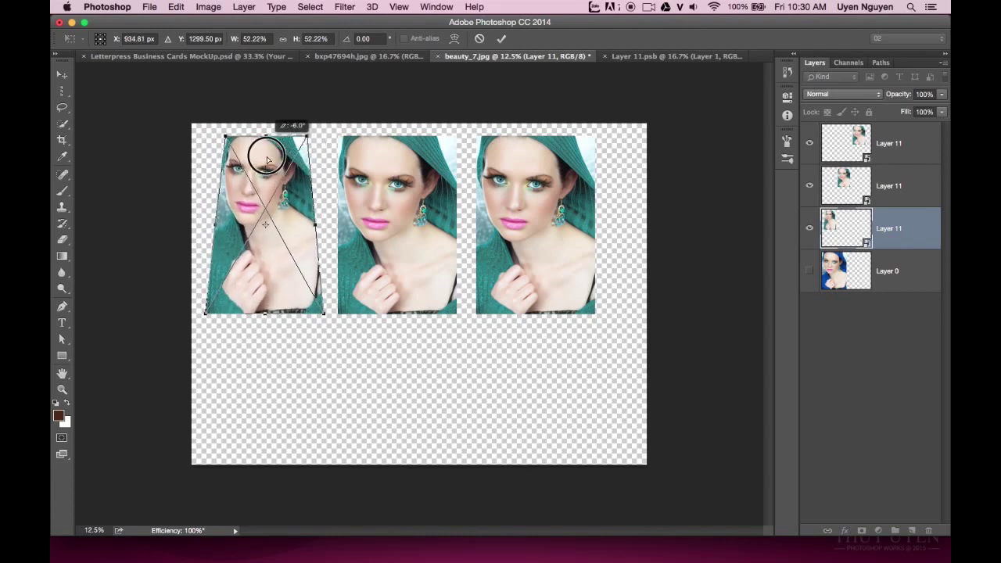
pyautogui.press('Return')
# Warp the middle portrait, bending its top edge down and bowing its bottom edge up.
pyautogui.click(413, 198)
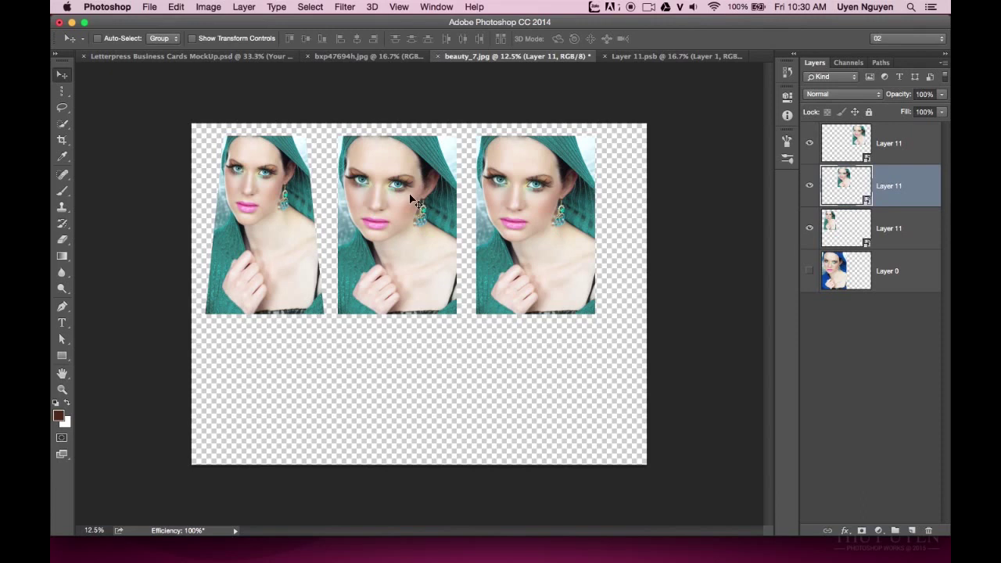
pyautogui.hotkey('ctrl', 't')
pyautogui.rightClick(442, 164)
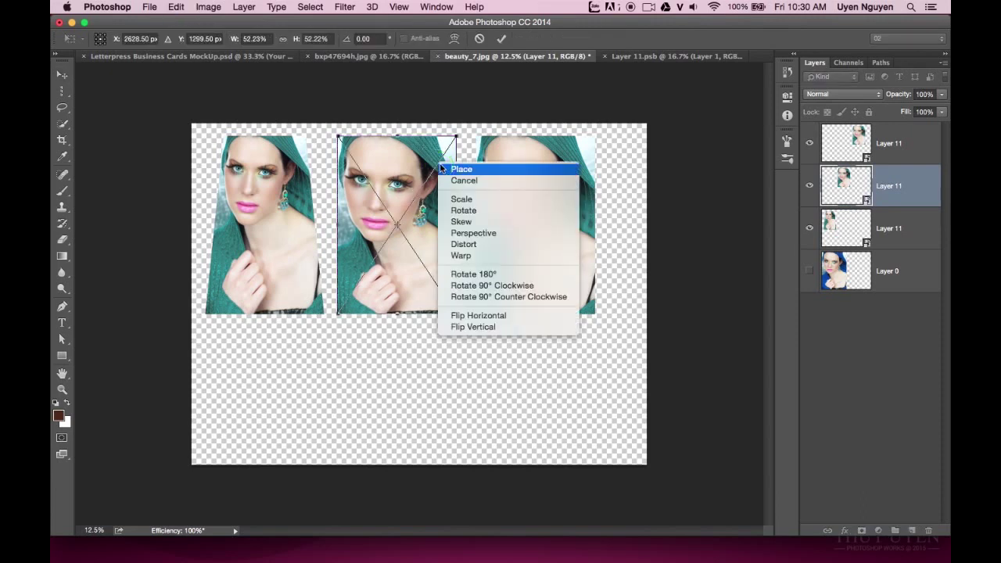
pyautogui.click(466, 256)
pyautogui.moveTo(403, 151); pyautogui.dragTo(399, 179)
pyautogui.moveTo(391, 273); pyautogui.dragTo(395, 262)
pyautogui.press('Return')
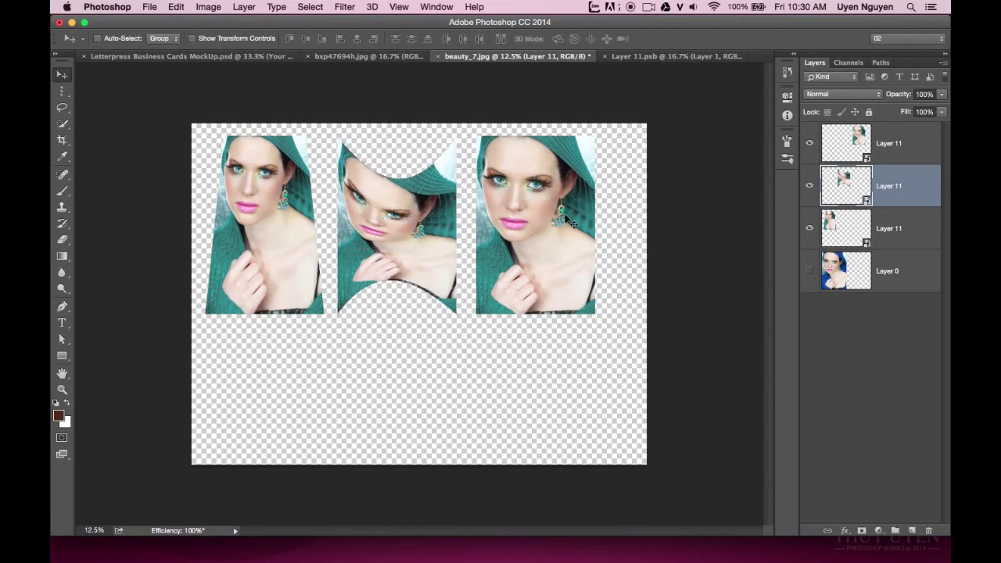
# Skew the right portrait so its top edge slants rightward.
pyautogui.click(563, 219)
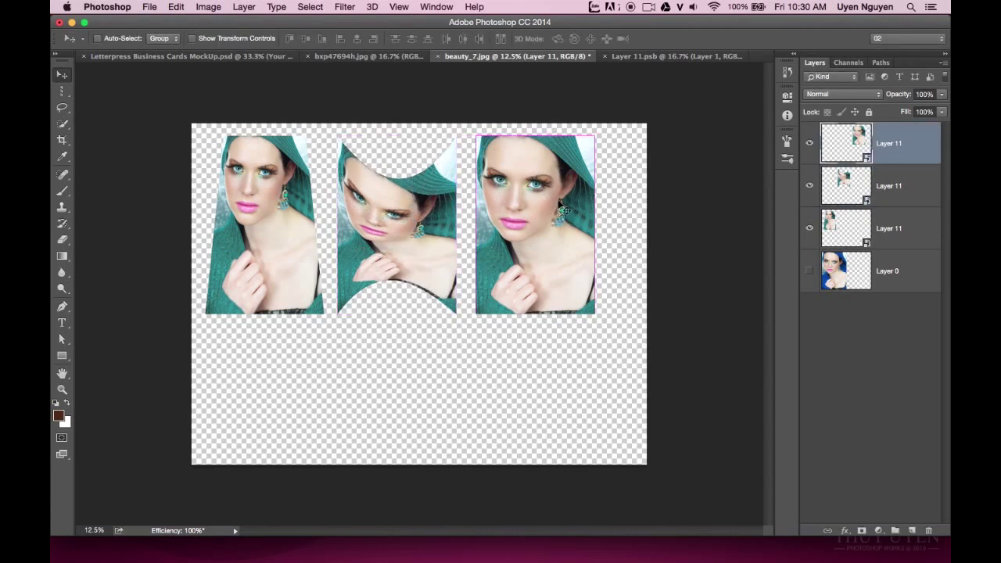
pyautogui.hotkey('ctrl', 't')
pyautogui.rightClick(579, 160)
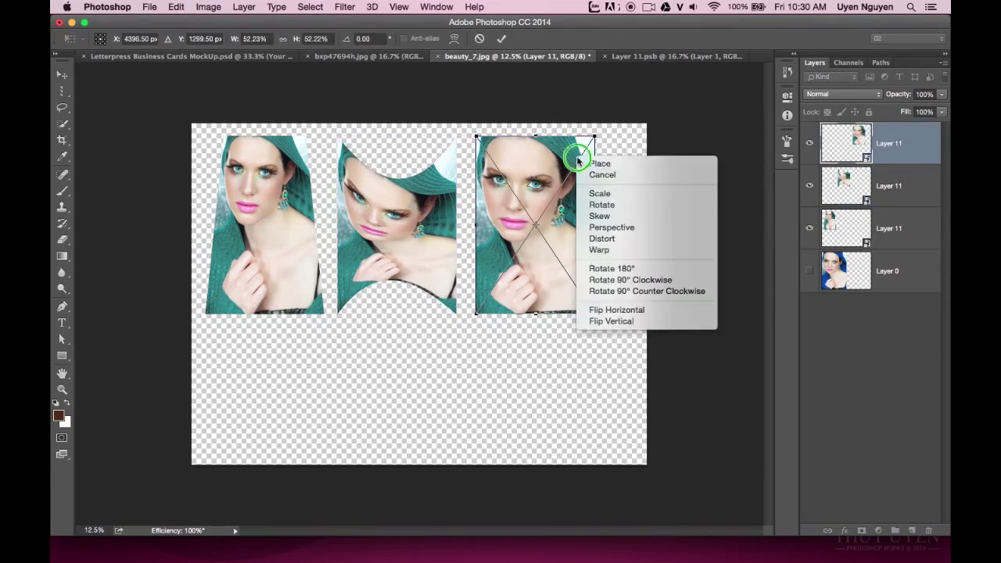
pyautogui.click(599, 216)
pyautogui.moveTo(537, 136); pyautogui.dragTo(583, 134)
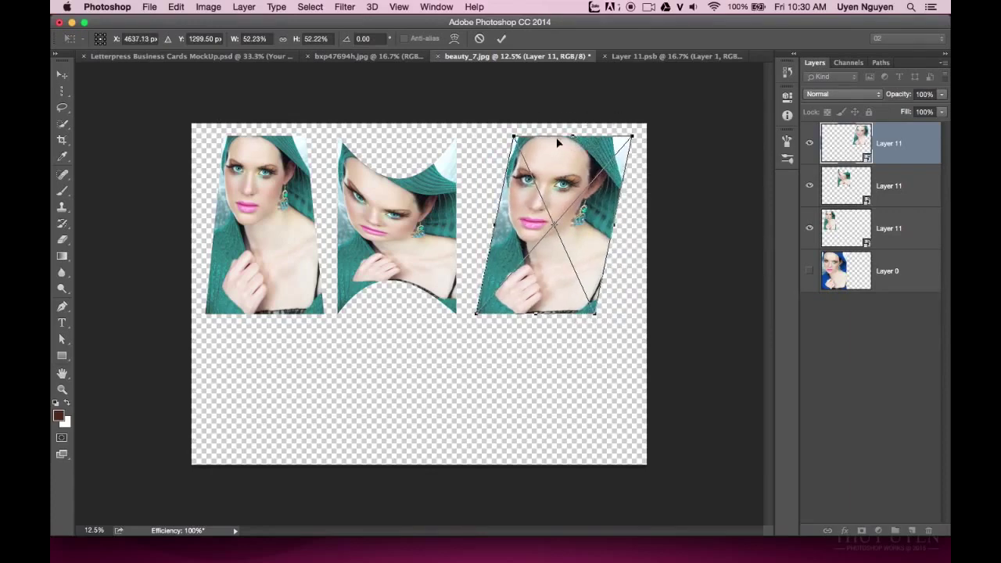
pyautogui.press('Return')
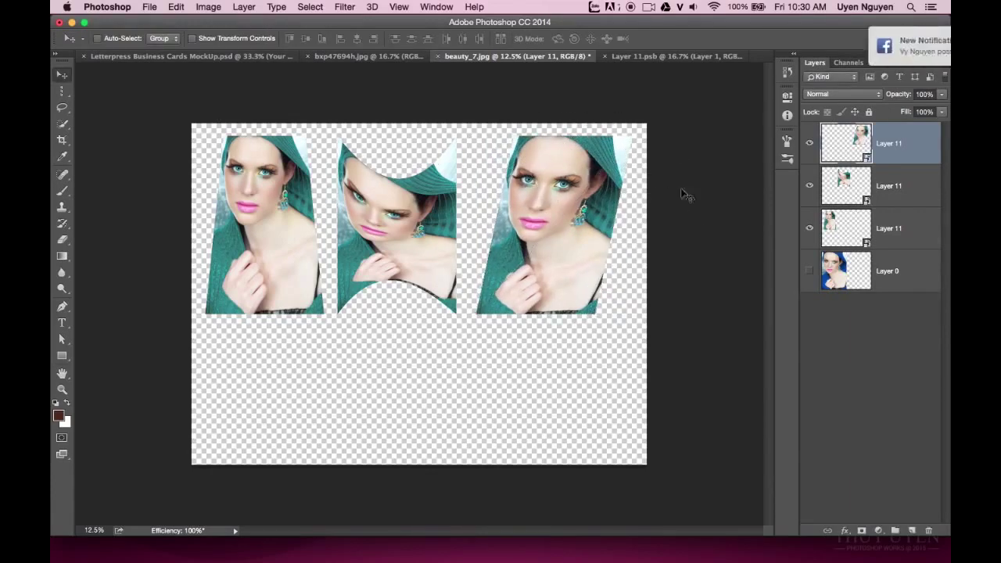
pyautogui.click(688, 56)
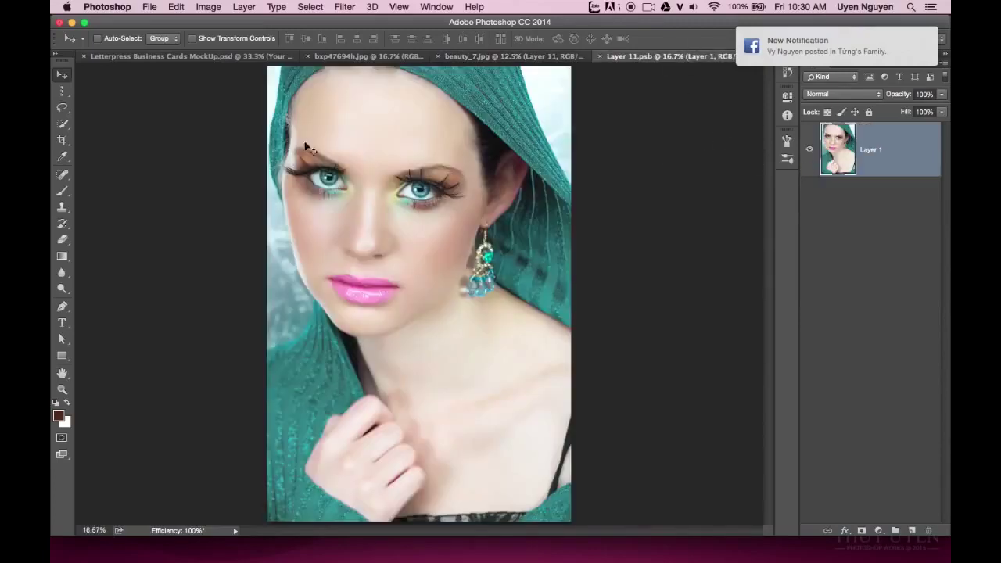
# Sample the lips and set the Magentas range to Hue +41 and Saturation -40.
pyautogui.hotkey('ctrl', '+')
pyautogui.hotkey('ctrl', 'u')
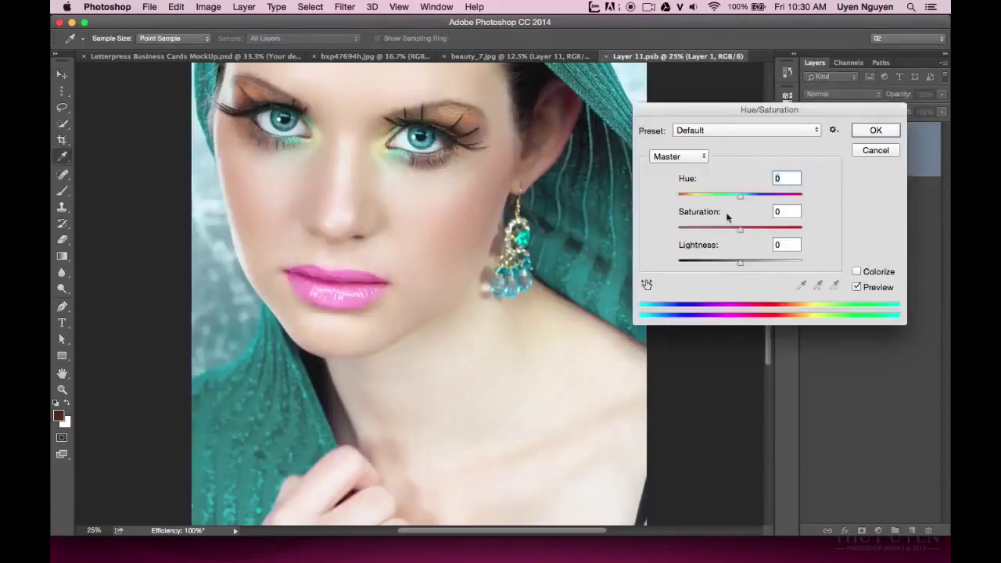
pyautogui.click(647, 285)
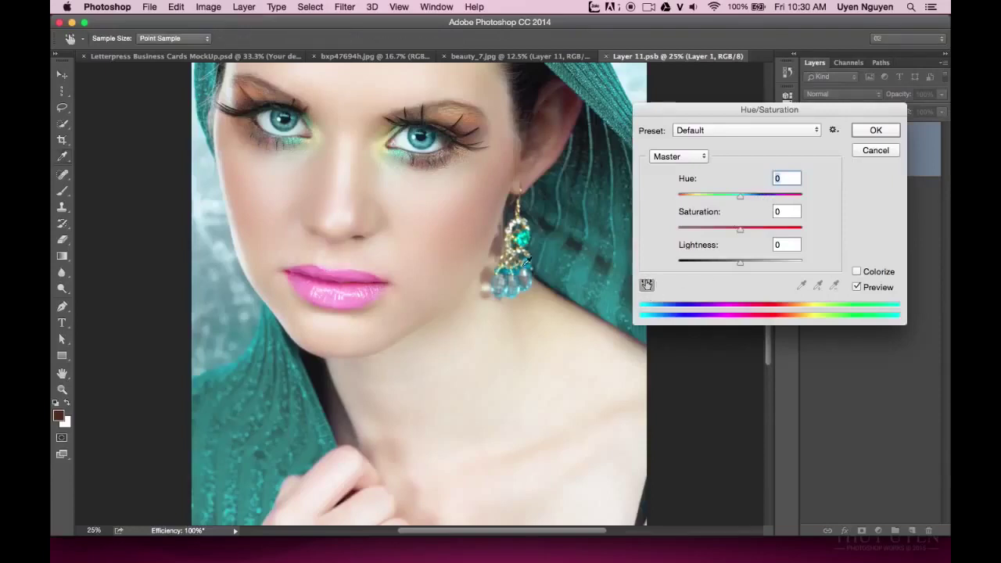
pyautogui.click(362, 276)
pyautogui.moveTo(740, 195); pyautogui.dragTo(763, 195)
pyautogui.moveTo(740, 229)
pyautogui.mouseDown()
pyautogui.moveTo(764, 229)
pyautogui.moveTo(726, 196)
pyautogui.moveTo(756, 196)
pyautogui.moveTo(696, 196)
pyautogui.moveTo(800, 196)
pyautogui.moveTo(702, 228)
pyautogui.mouseUp()
pyautogui.moveTo(802, 200); pyautogui.dragTo(766, 196)
pyautogui.moveTo(702, 228); pyautogui.dragTo(716, 231)
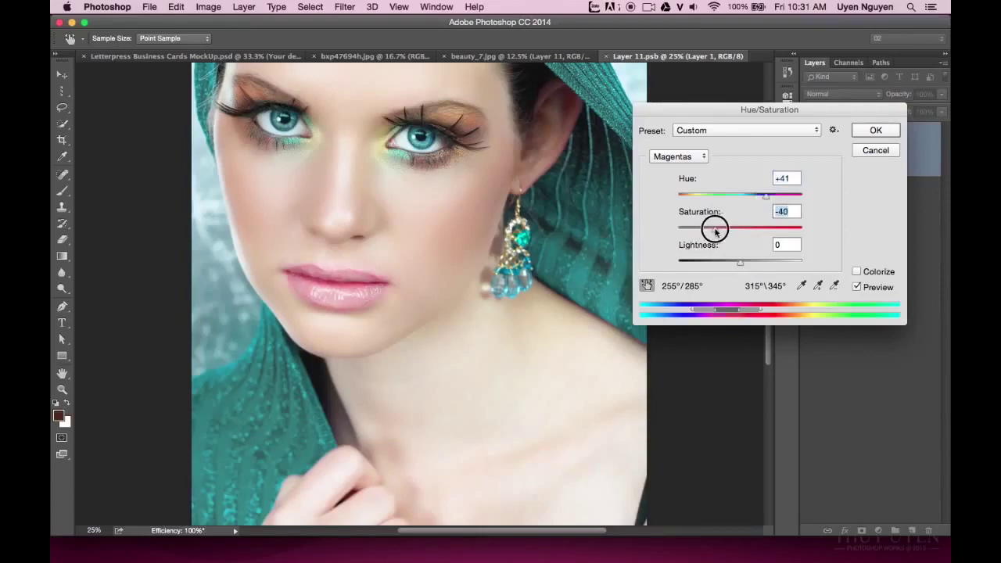
pyautogui.click(874, 131)
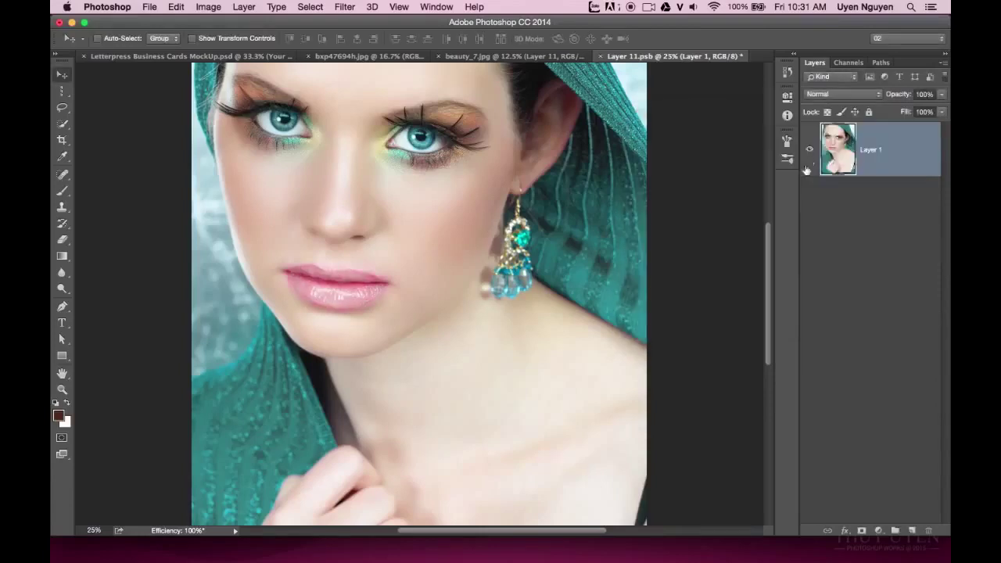
# Save the portrait contents and return to beauty_7.jpg.
pyautogui.press('super+minus')
pyautogui.press('super+s')
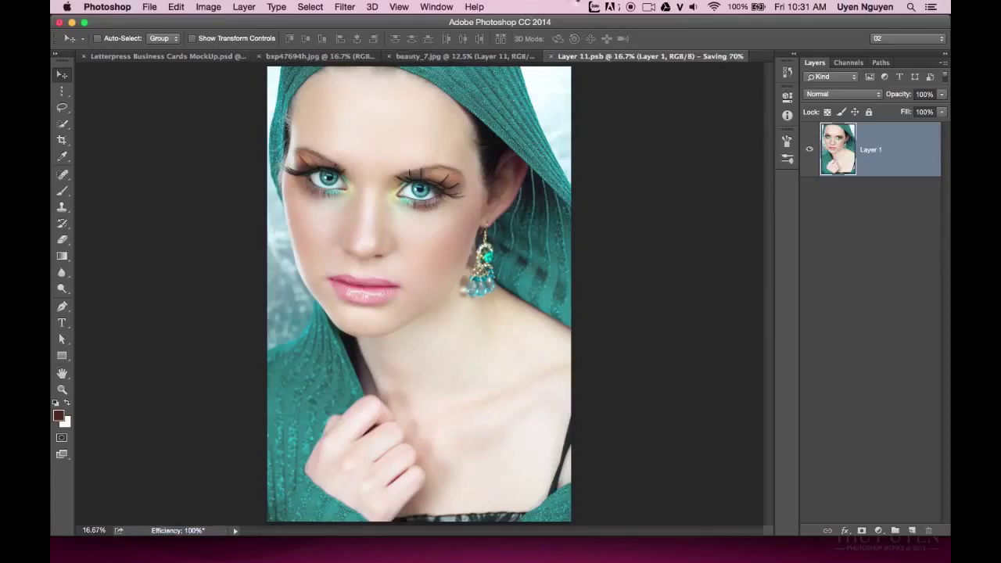
pyautogui.click(509, 58)
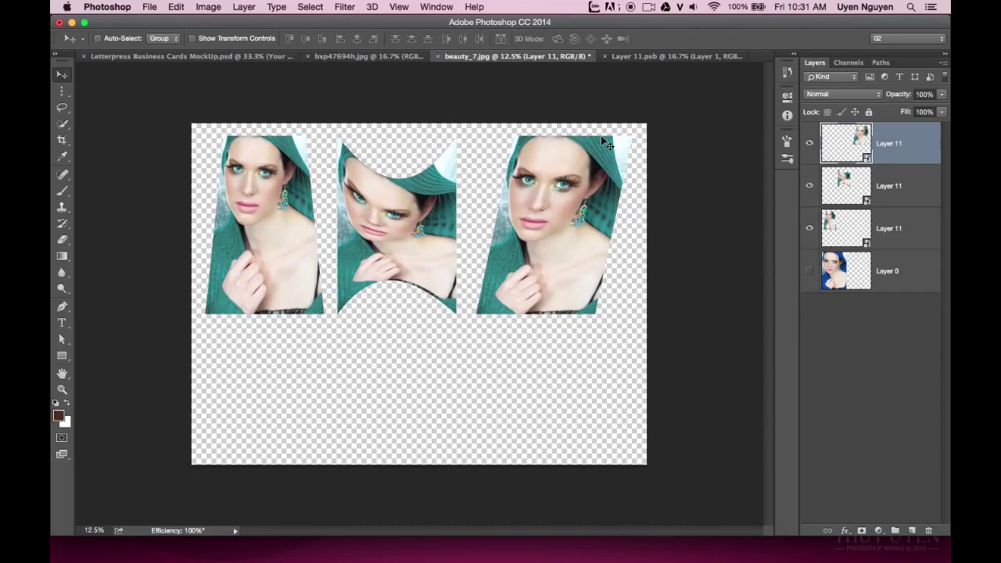
# In bxp47694h.jpg, convert the Background layer into smart object Layer 0.
pyautogui.click(381, 59)
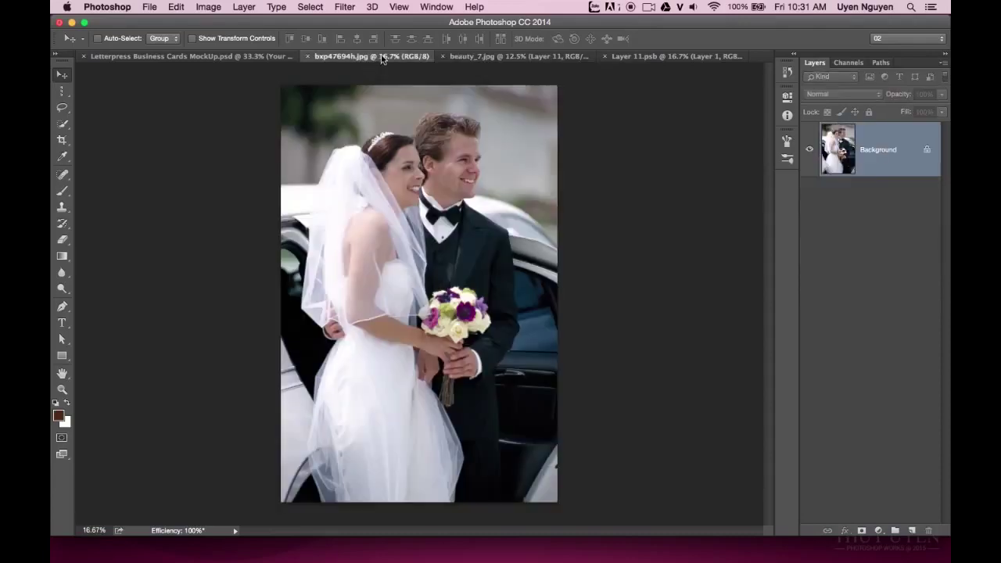
pyautogui.rightClick(884, 154)
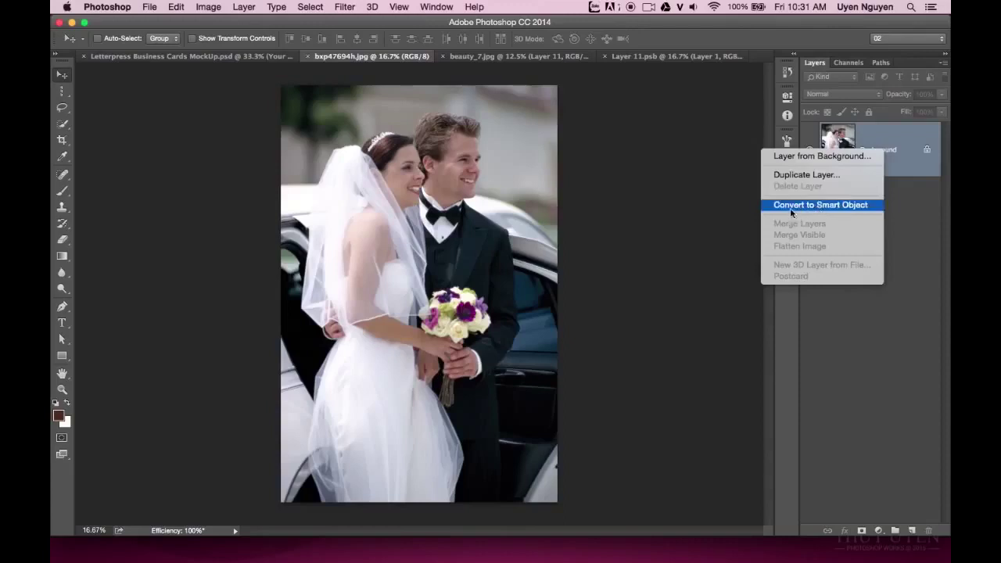
pyautogui.click(838, 206)
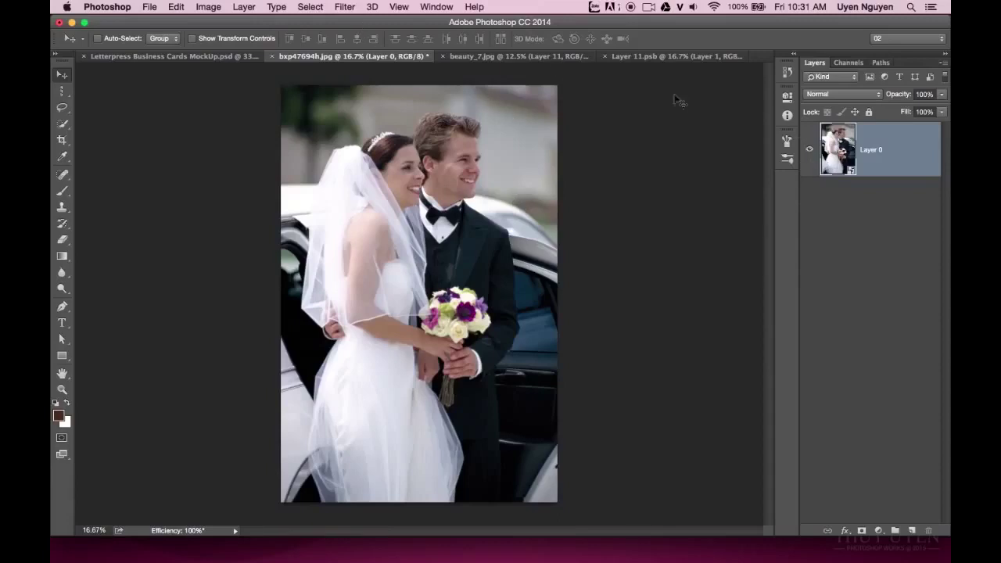
# Apply a Gaussian Blur smart filter with radius 43.0 to the wedding photo, then zoom in.
pyautogui.click(347, 7)
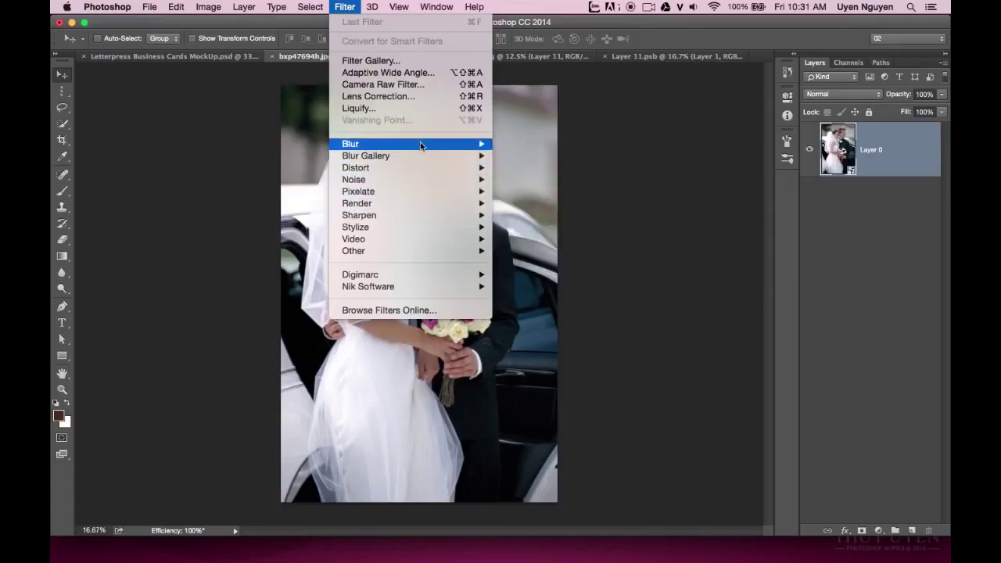
pyautogui.moveTo(407, 144)
pyautogui.click(547, 191)
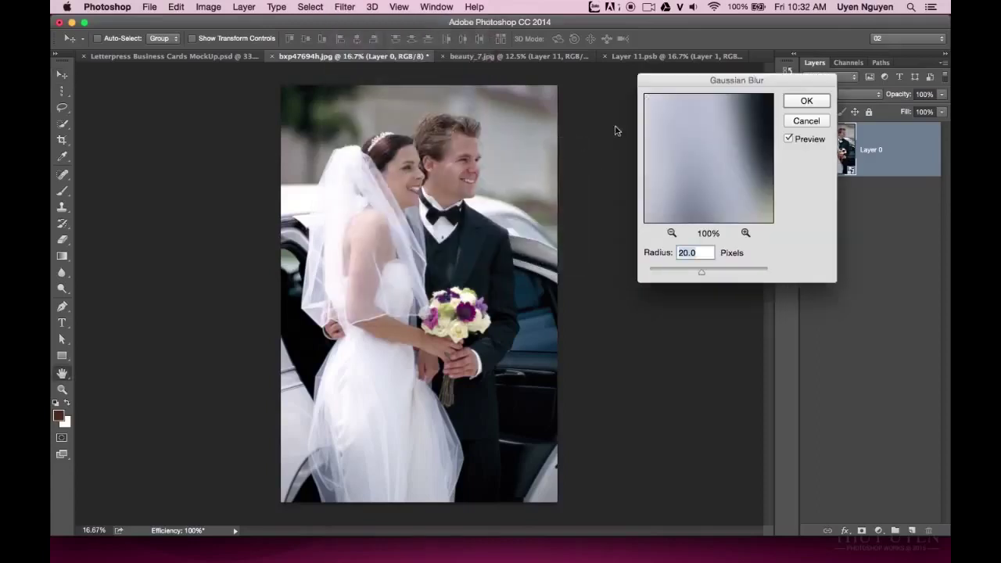
pyautogui.moveTo(700, 274); pyautogui.dragTo(711, 272)
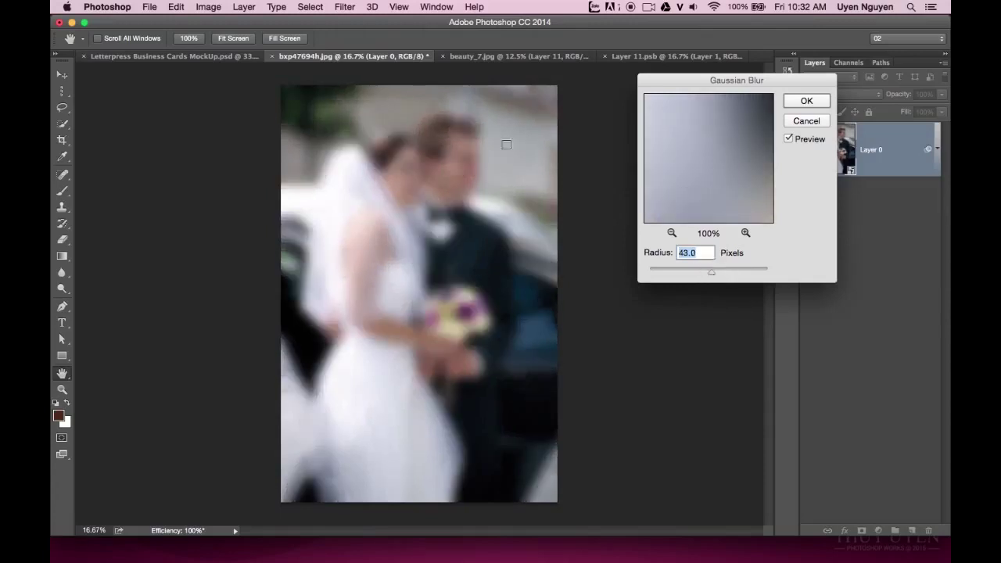
pyautogui.click(809, 100)
pyautogui.press('v')
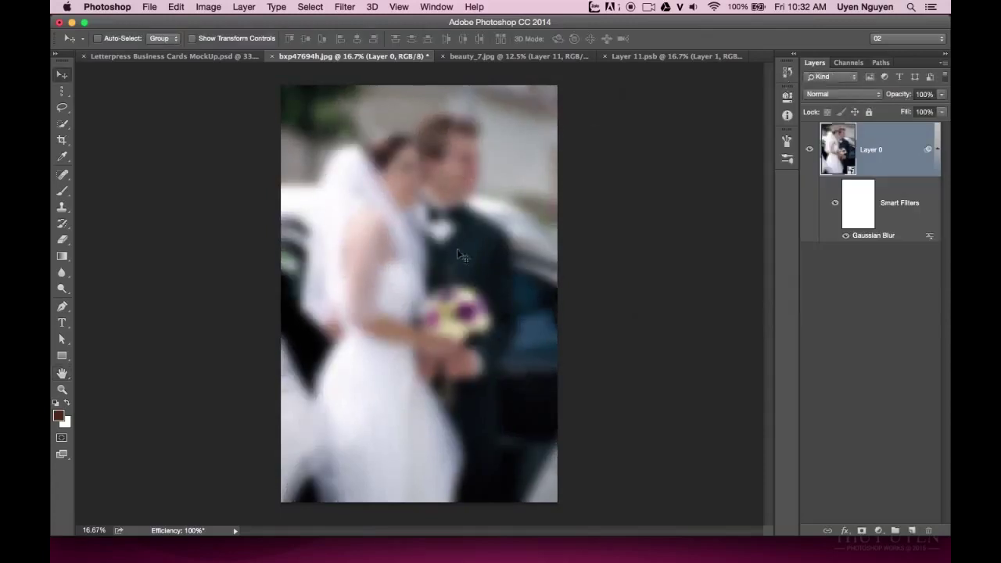
pyautogui.press('super+plus')
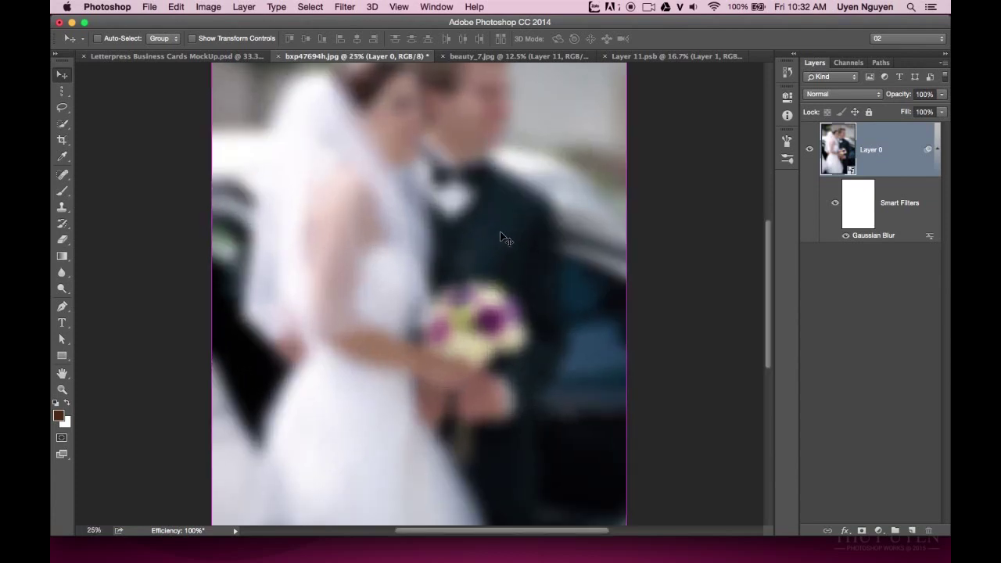
pyautogui.press('super+plus')
pyautogui.moveTo(519, 141); pyautogui.dragTo(523, 286)
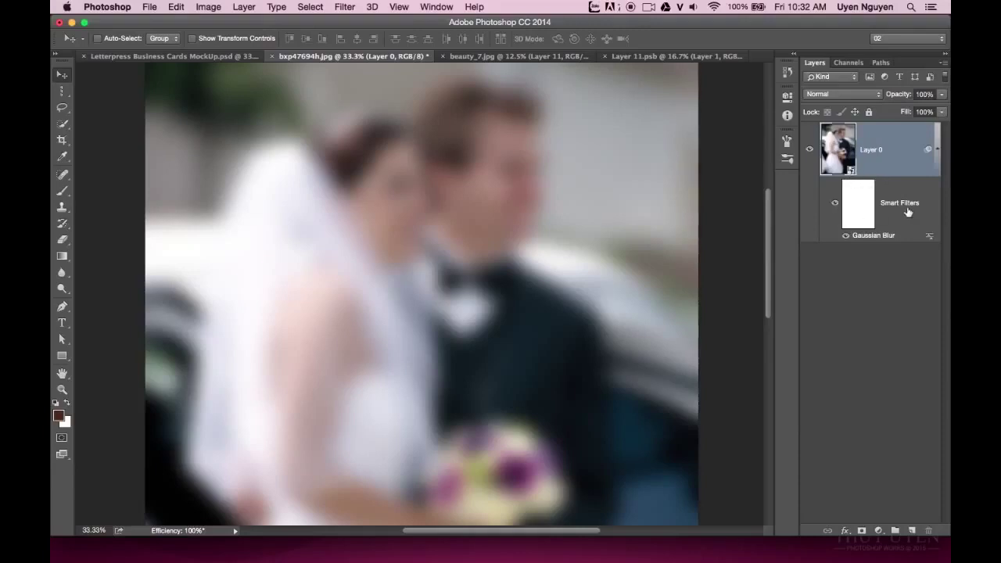
# Compare with smart filters hidden, then reopen Gaussian Blur and lower its radius.
pyautogui.click(835, 203)
pyautogui.click(835, 203)
pyautogui.doubleClick(880, 236)
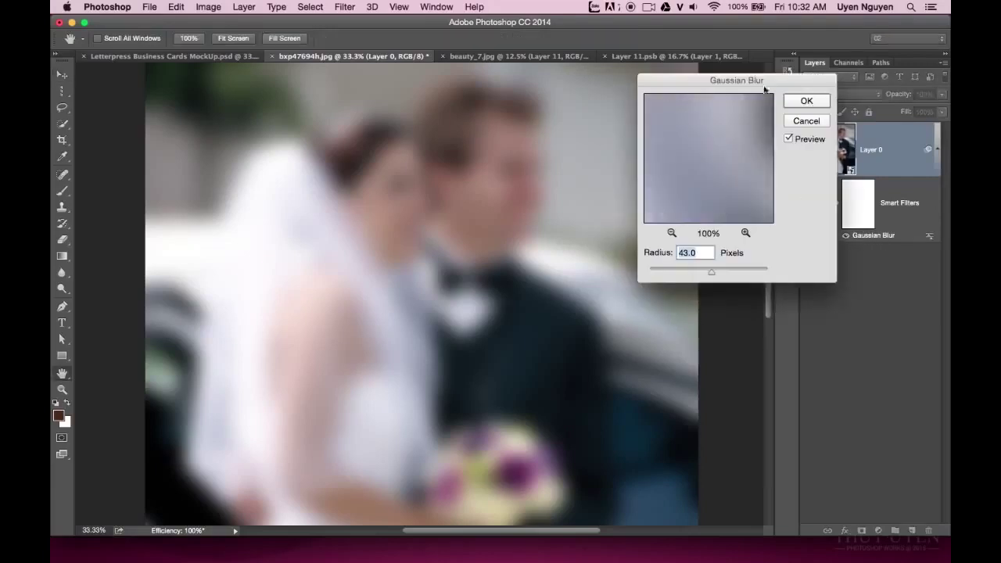
pyautogui.moveTo(758, 81); pyautogui.dragTo(708, 93)
pyautogui.moveTo(661, 287)
pyautogui.mouseDown()
pyautogui.moveTo(619, 286)
pyautogui.moveTo(654, 283)
pyautogui.mouseUp()
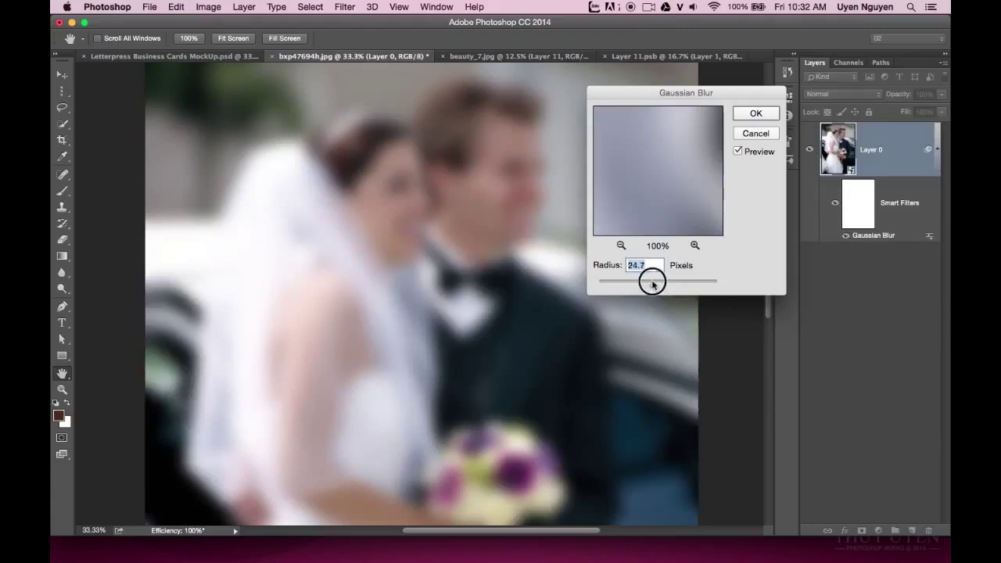
pyautogui.click(756, 114)
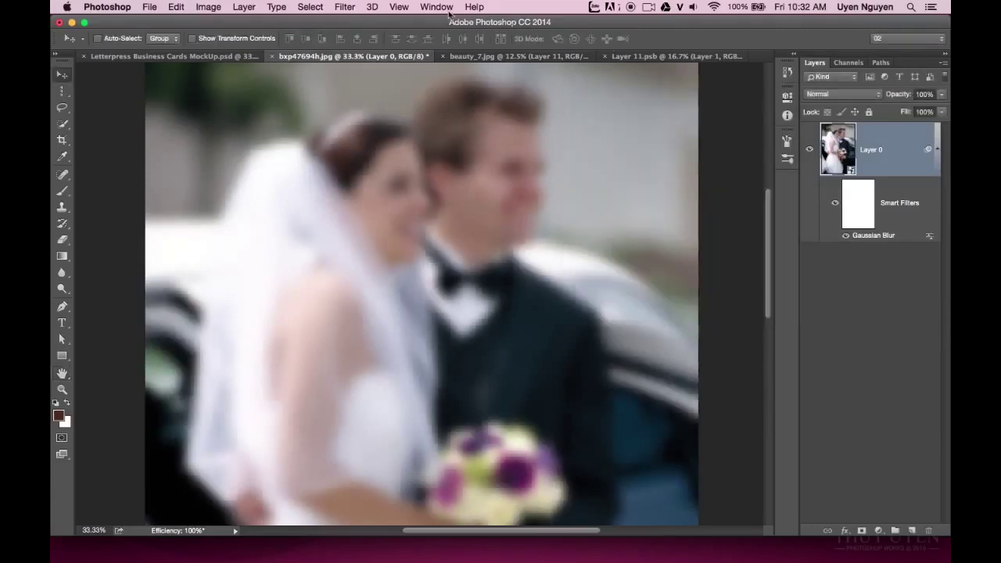
# Add an Add Noise smart filter at about 26%, Gaussian and monochromatic.
pyautogui.click(342, 7)
pyautogui.moveTo(354, 179)
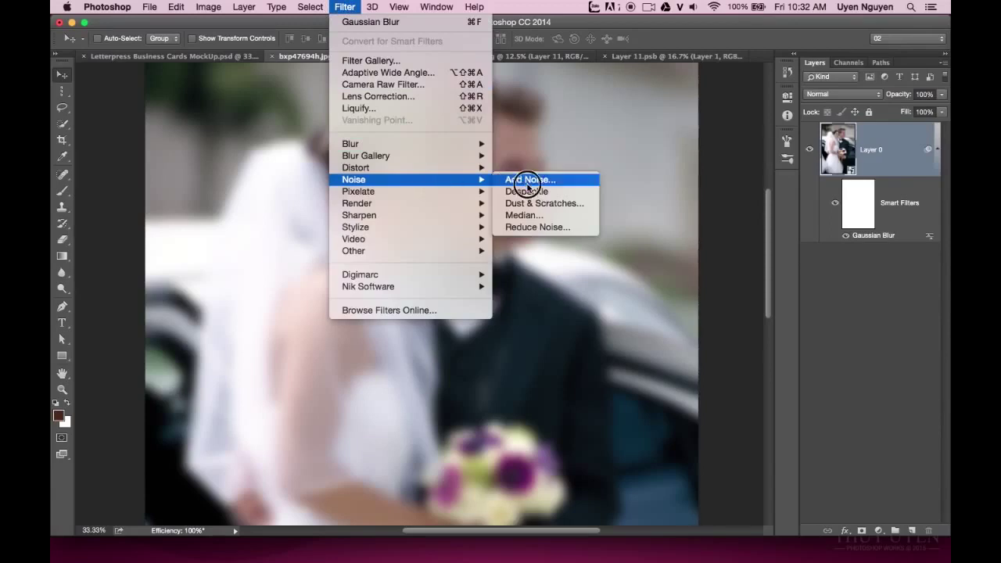
pyautogui.click(526, 180)
pyautogui.moveTo(415, 319)
pyautogui.mouseDown()
pyautogui.moveTo(441, 316)
pyautogui.moveTo(418, 320)
pyautogui.mouseUp()
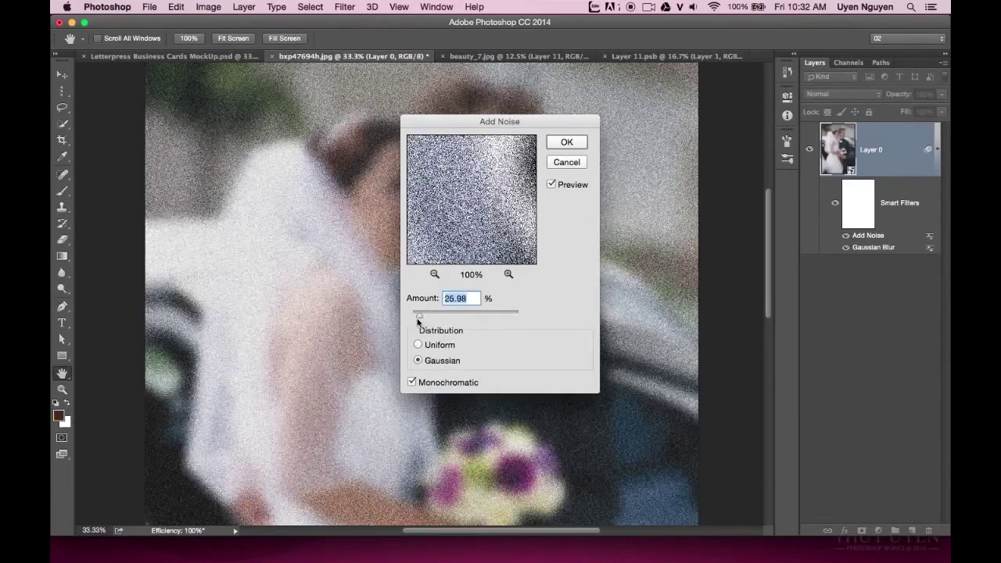
pyautogui.click(560, 144)
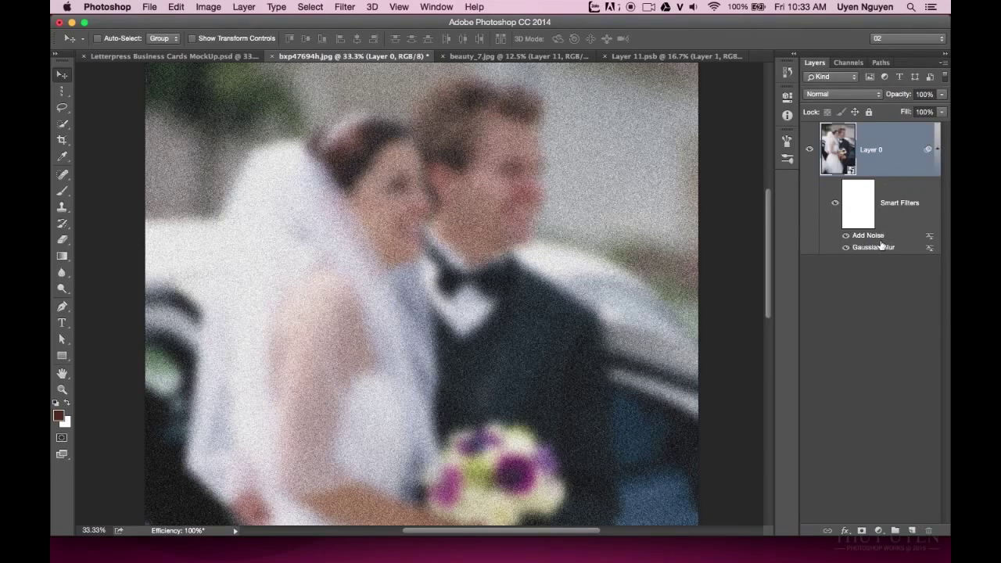
# Toggle the Gaussian Blur and Add Noise filters off and on to compare the photo.
pyautogui.click(846, 247)
pyautogui.click(846, 247)
pyautogui.click(846, 247)
pyautogui.click(845, 247)
pyautogui.click(848, 236)
pyautogui.click(848, 236)
# Check the photo without blur, then make the Smart Filters mask the painting target.
pyautogui.click(846, 247)
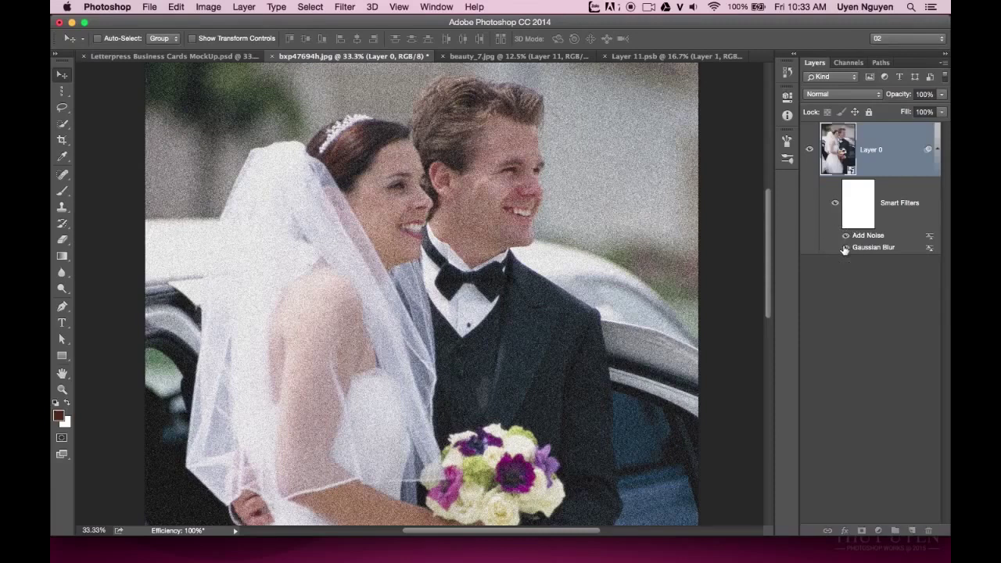
pyautogui.click(846, 247)
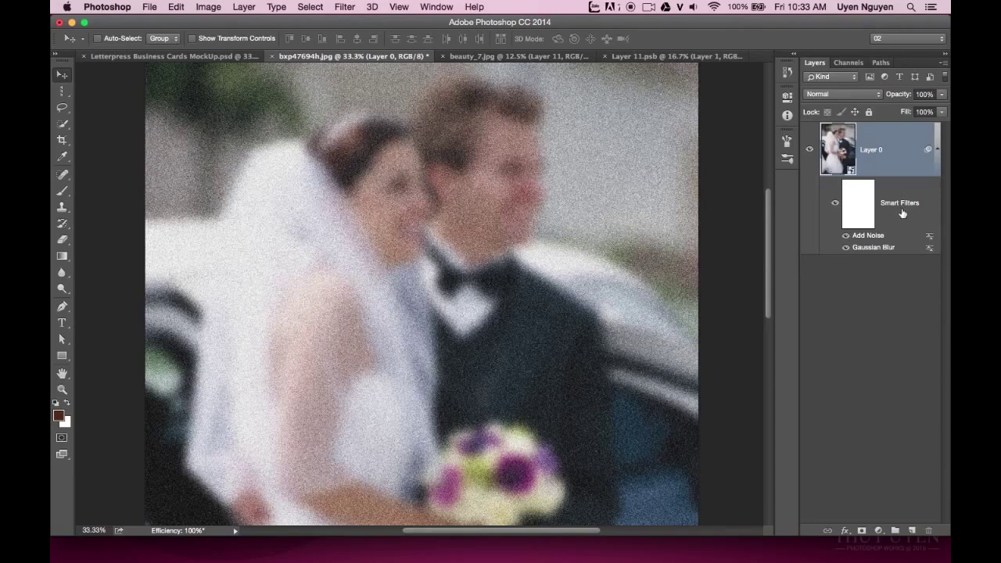
pyautogui.click(859, 199)
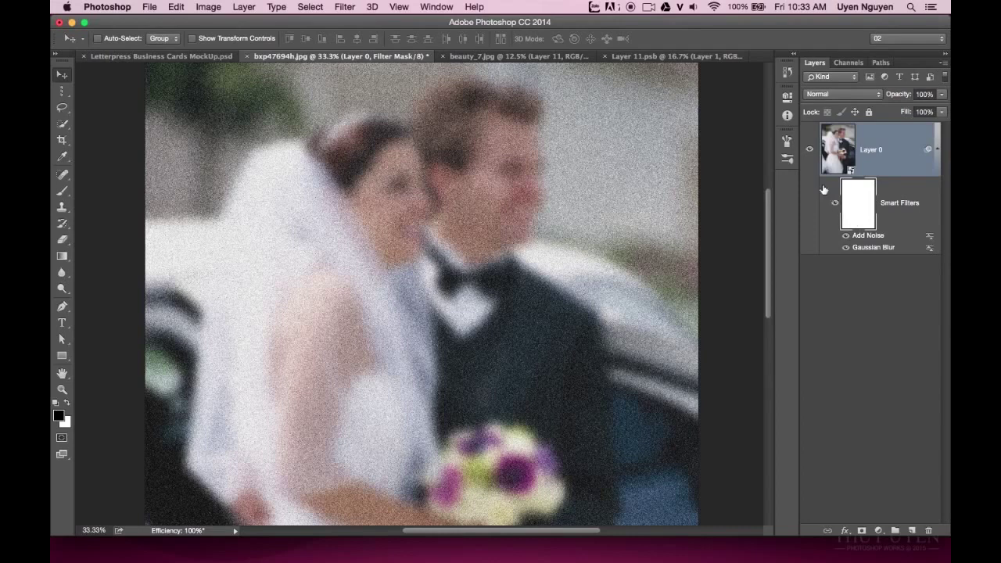
# Paint black at 90% opacity with a 250 brush over the groom's face on the filter mask.
pyautogui.click(63, 191)
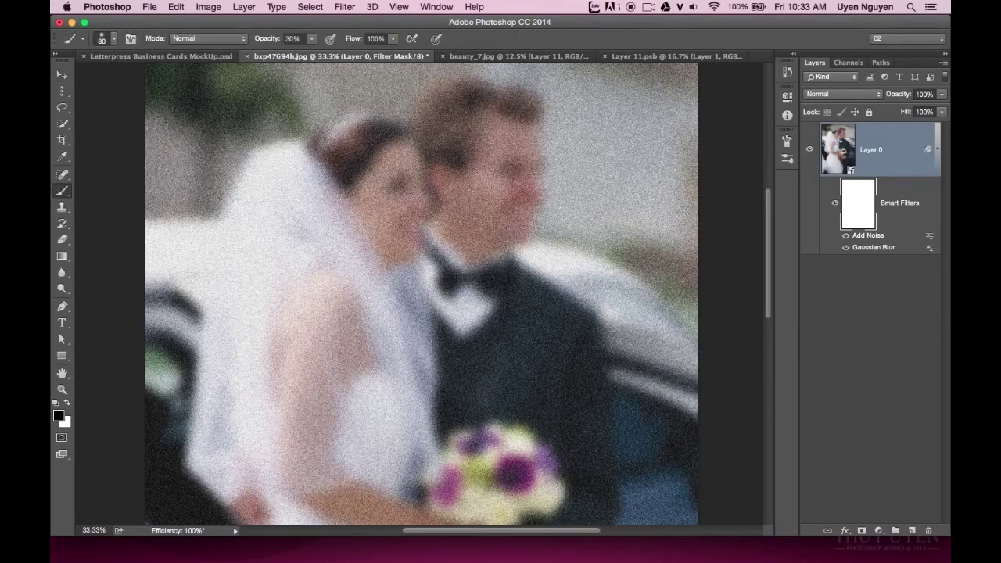
pyautogui.click(312, 38)
pyautogui.moveTo(316, 51); pyautogui.dragTo(349, 52)
pyautogui.press('9')
pyautogui.press(']')
pyautogui.press(']')
pyautogui.press(']')
pyautogui.moveTo(487, 146)
pyautogui.mouseDown()
pyautogui.moveTo(459, 172)
pyautogui.moveTo(514, 168)
pyautogui.moveTo(507, 130)
pyautogui.moveTo(487, 188)
pyautogui.moveTo(517, 143)
pyautogui.moveTo(523, 199)
pyautogui.moveTo(503, 152)
pyautogui.moveTo(459, 224)
pyautogui.moveTo(436, 156)
pyautogui.moveTo(469, 152)
pyautogui.moveTo(524, 102)
pyautogui.moveTo(440, 99)
pyautogui.moveTo(477, 88)
pyautogui.moveTo(425, 104)
pyautogui.moveTo(424, 96)
pyautogui.moveTo(445, 101)
pyautogui.moveTo(439, 146)
pyautogui.moveTo(458, 145)
pyautogui.moveTo(414, 183)
pyautogui.moveTo(401, 245)
pyautogui.moveTo(357, 175)
pyautogui.moveTo(396, 145)
pyautogui.moveTo(370, 134)
pyautogui.moveTo(335, 168)
pyautogui.moveTo(456, 245)
pyautogui.moveTo(511, 224)
pyautogui.moveTo(435, 190)
pyautogui.mouseUp()
pyautogui.press(']')
pyautogui.press(']')
pyautogui.press(']')
pyautogui.press(']')
# Bring the couple's faces into view and toggle the blur to compare the masked result.
pyautogui.hotkey('ctrl', '-')
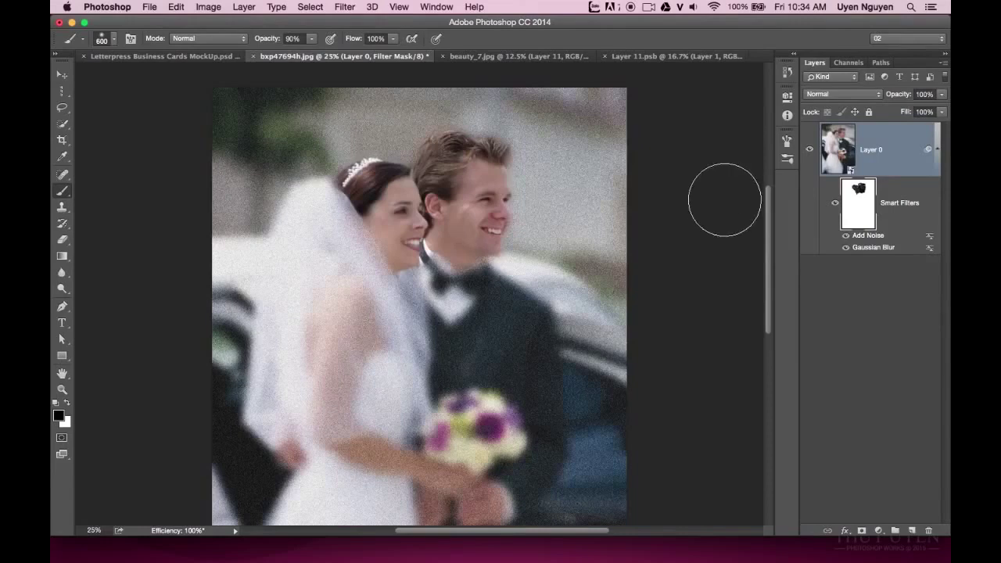
pyautogui.press('v')
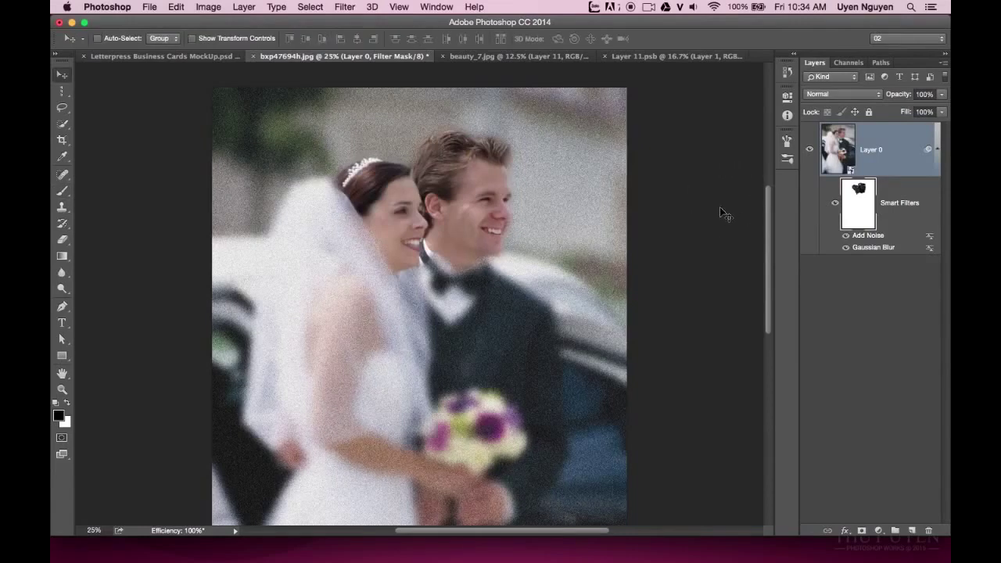
pyautogui.scroll(-3, 719, 209)
pyautogui.hotkey('ctrl', '+')
pyautogui.moveTo(641, 175); pyautogui.dragTo(644, 352)
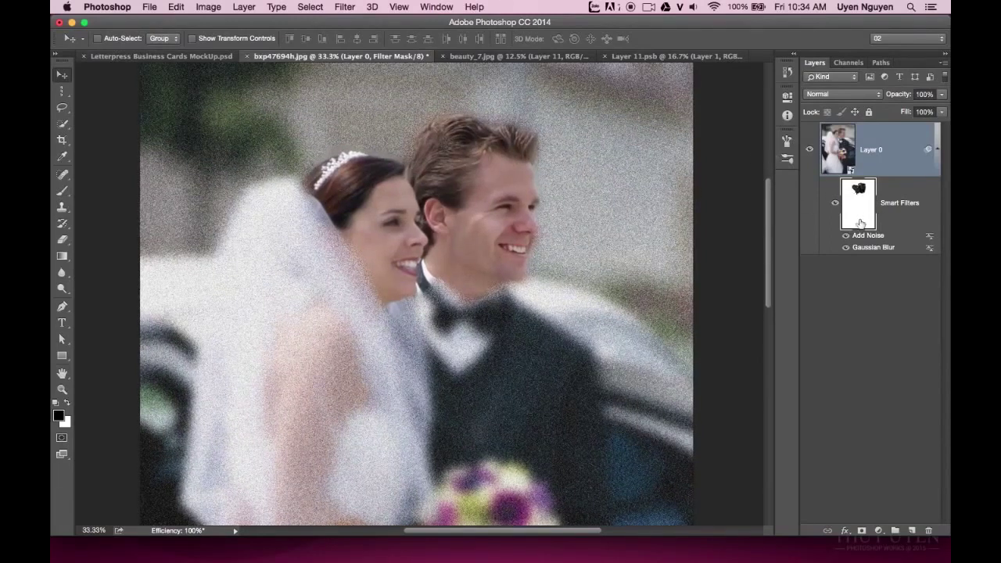
pyautogui.click(846, 247)
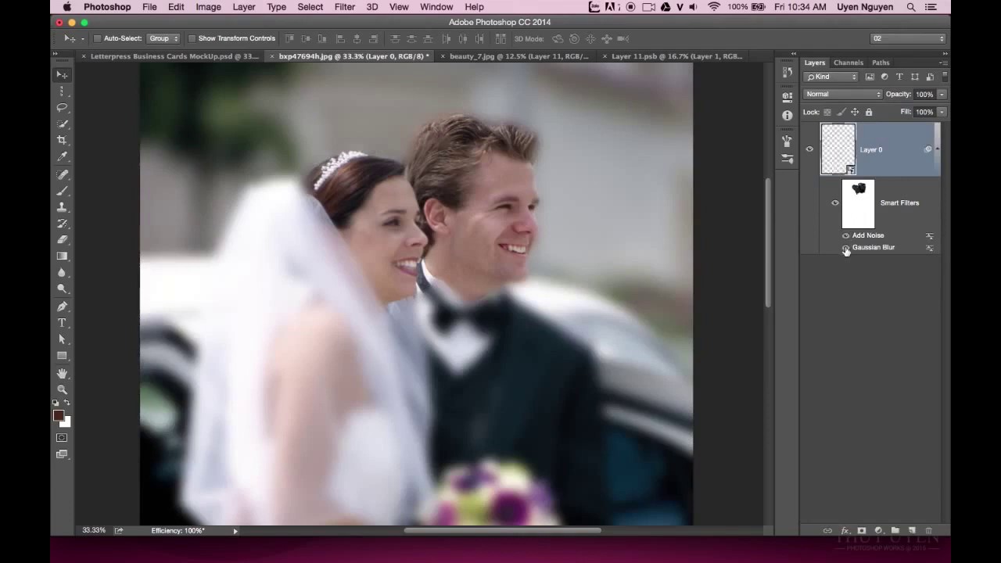
pyautogui.click(846, 247)
pyautogui.click(846, 247)
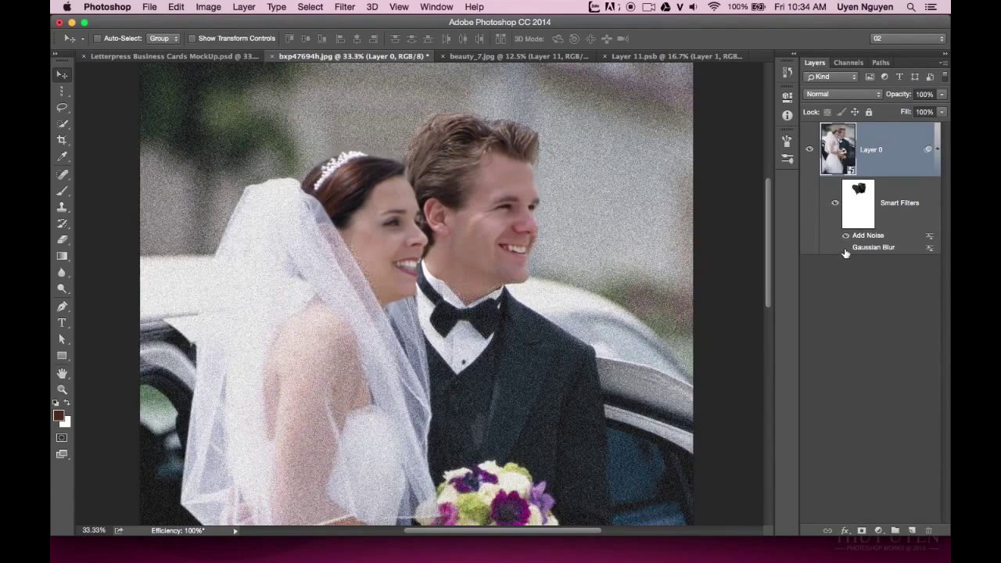
pyautogui.click(845, 247)
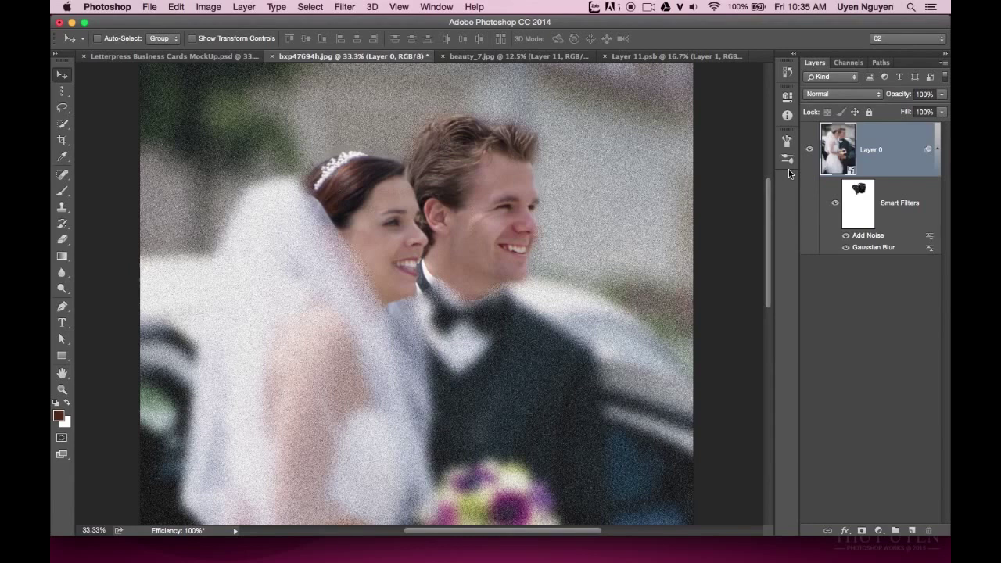
# Create a new blank document with the resolution value changed to 7.
pyautogui.press('super+n')
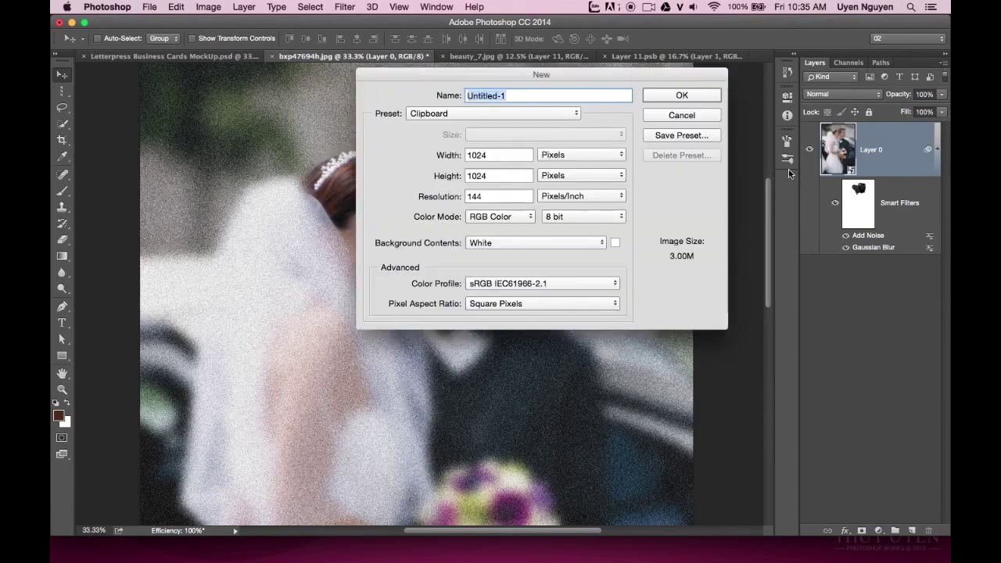
pyautogui.doubleClick(492, 198)
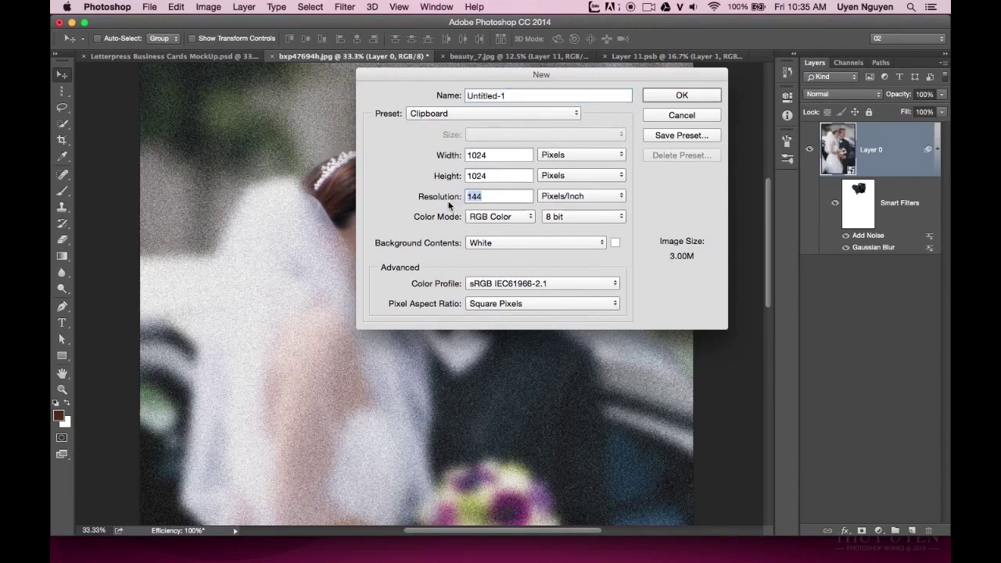
pyautogui.write('72')
pyautogui.click(691, 95)
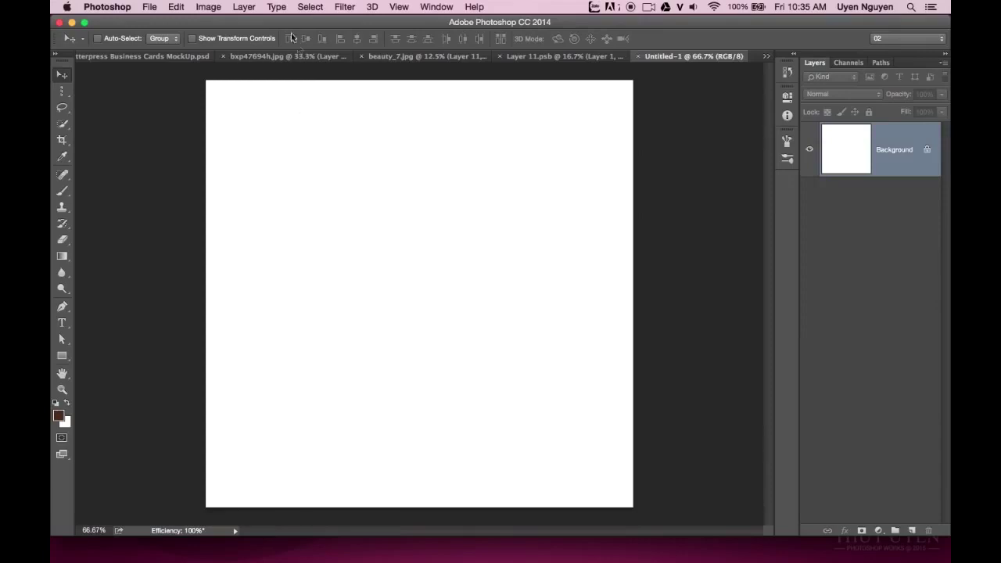
# Place spring_background_06.ai embedded as a Vector Smart Object and toggle it to check.
pyautogui.click(150, 6)
pyautogui.click(150, 6)
pyautogui.click(149, 6)
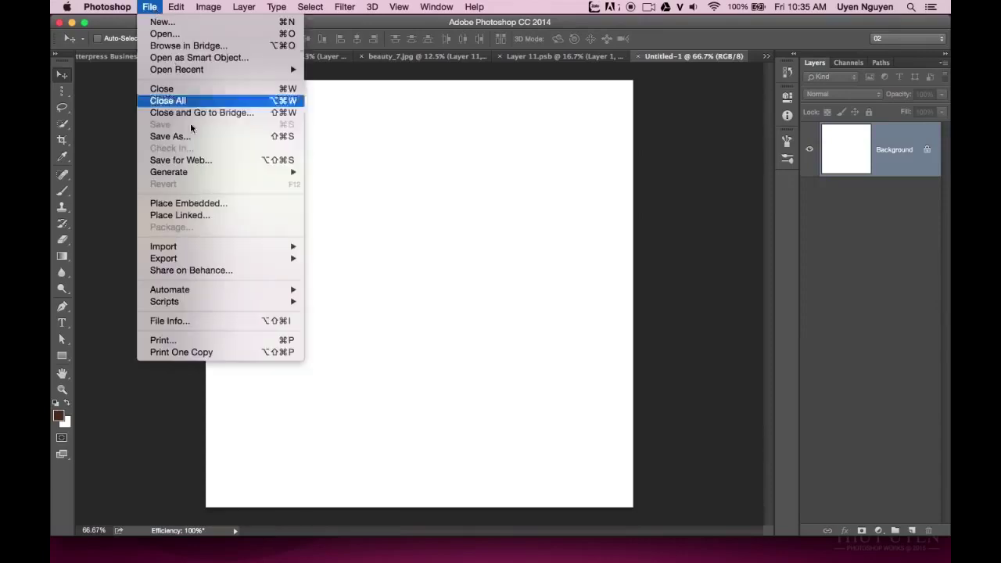
pyautogui.click(189, 203)
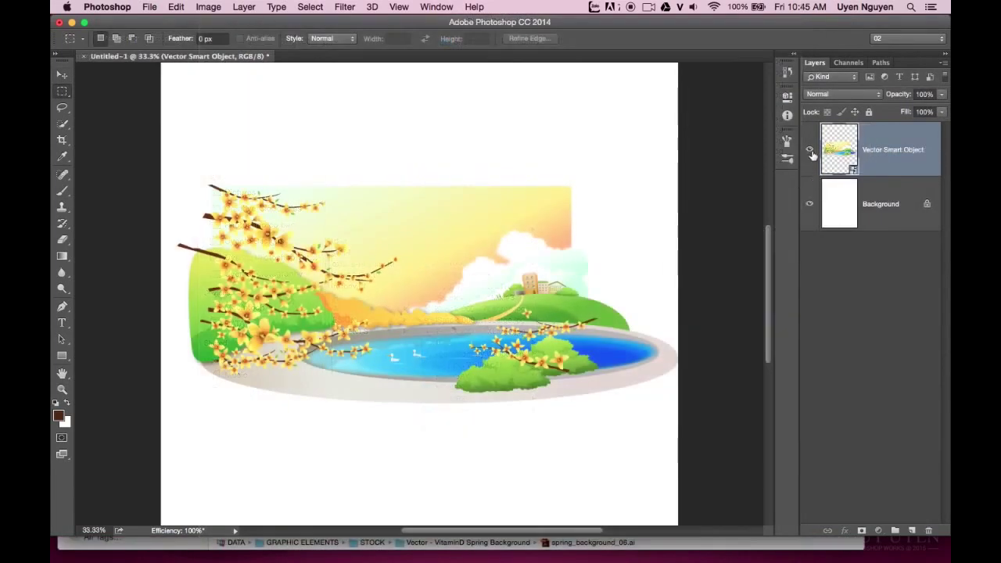
pyautogui.click(811, 151)
pyautogui.click(810, 151)
# Nudge the spring landscape up-left and open its Vector Smart Object contents in Illustrator.
pyautogui.press('v')
pyautogui.moveTo(460, 282); pyautogui.dragTo(455, 269)
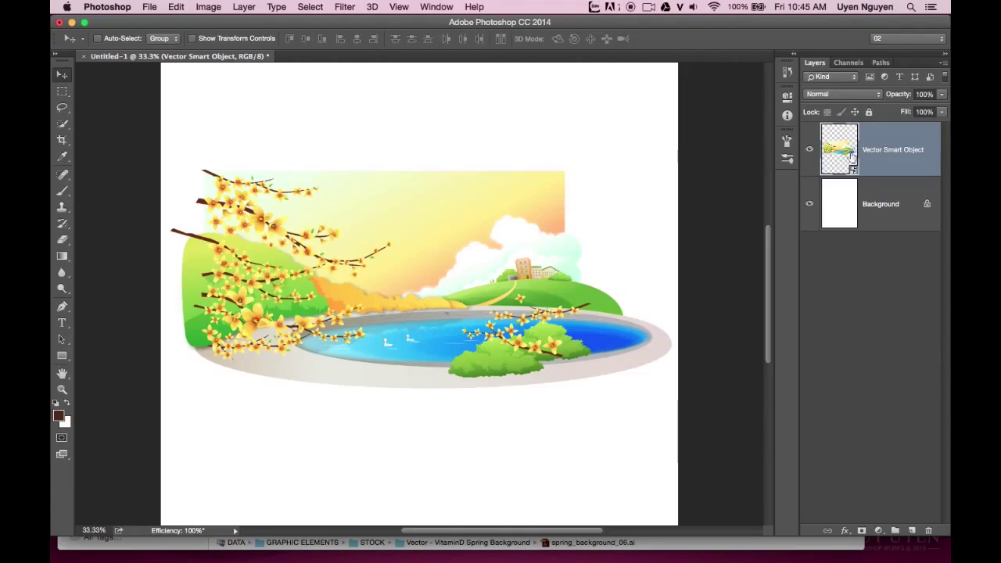
pyautogui.doubleClick(845, 154)
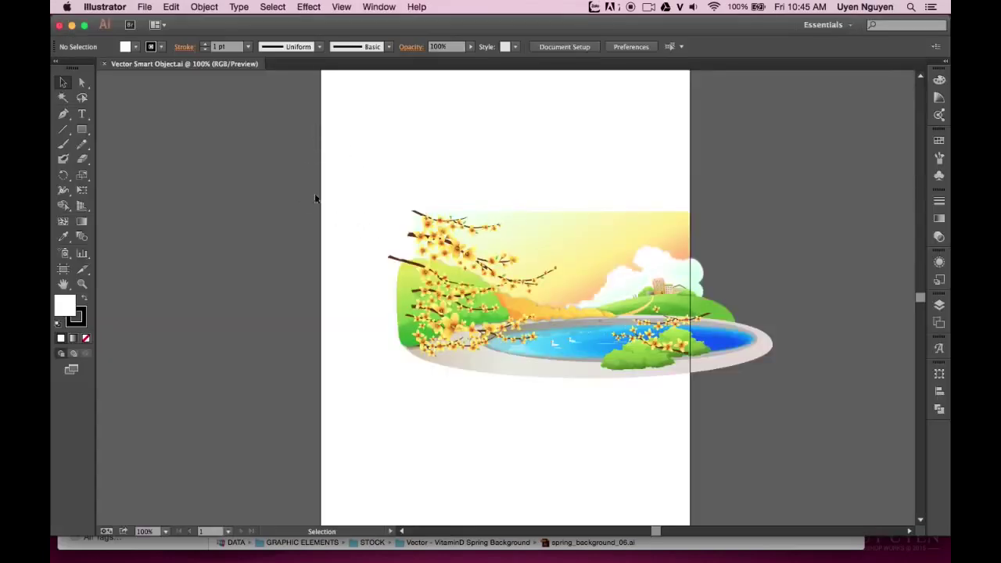
# Shift the artwork up-left and delete the sky-gradient background path.
pyautogui.moveTo(322, 180); pyautogui.dragTo(763, 391)
pyautogui.moveTo(551, 230); pyautogui.dragTo(501, 184)
pyautogui.click(756, 148)
pyautogui.click(621, 180)
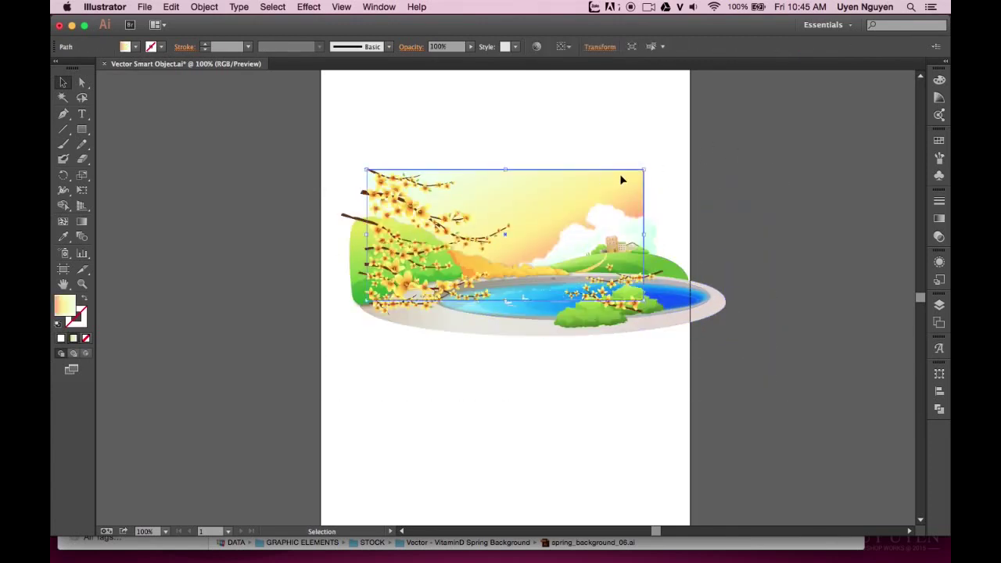
pyautogui.click(665, 214)
pyautogui.click(618, 186)
pyautogui.press('Delete')
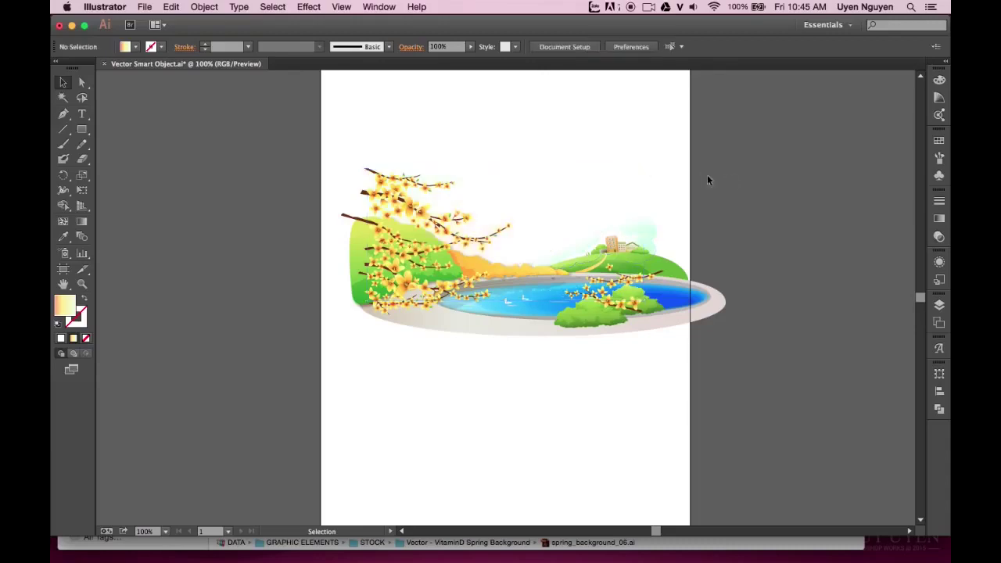
# Save the edited artwork and return to Photoshop.
pyautogui.press('a')
pyautogui.press('super+s')
pyautogui.click(513, 555)
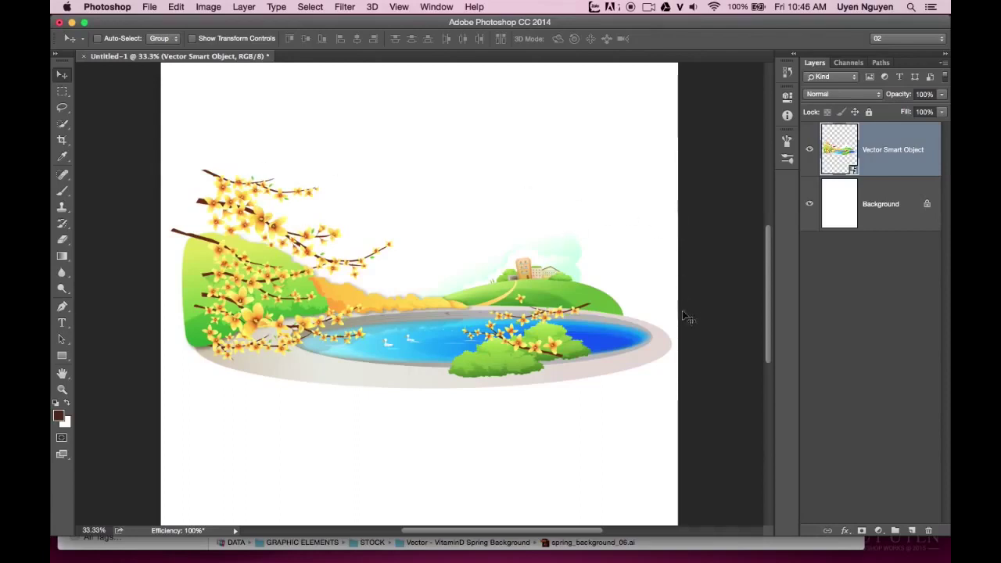
# Zoom the document out and back in, then show File > Open Recent.
pyautogui.press('super+minus')
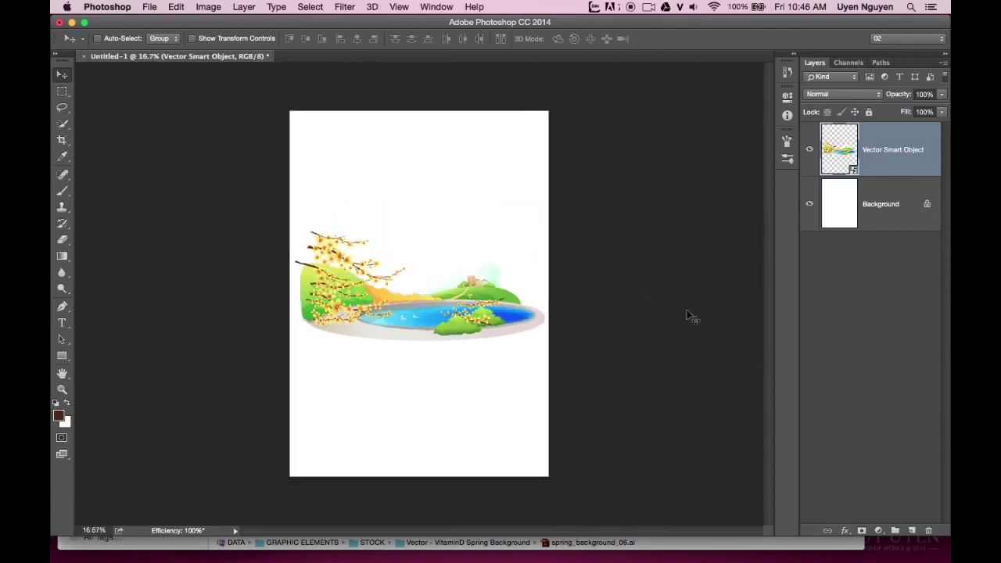
pyautogui.press('super+plus')
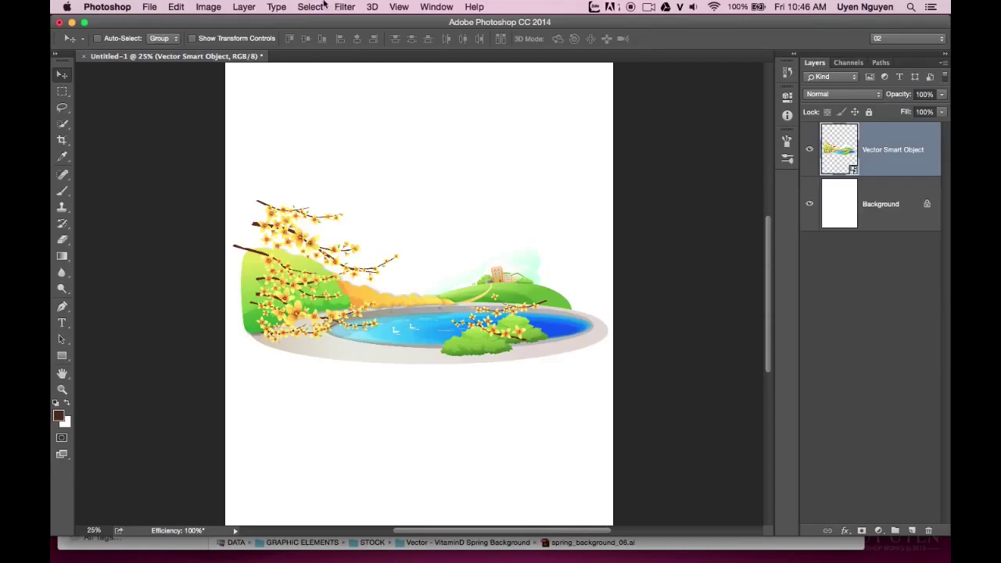
pyautogui.click(149, 7)
pyautogui.moveTo(177, 70)
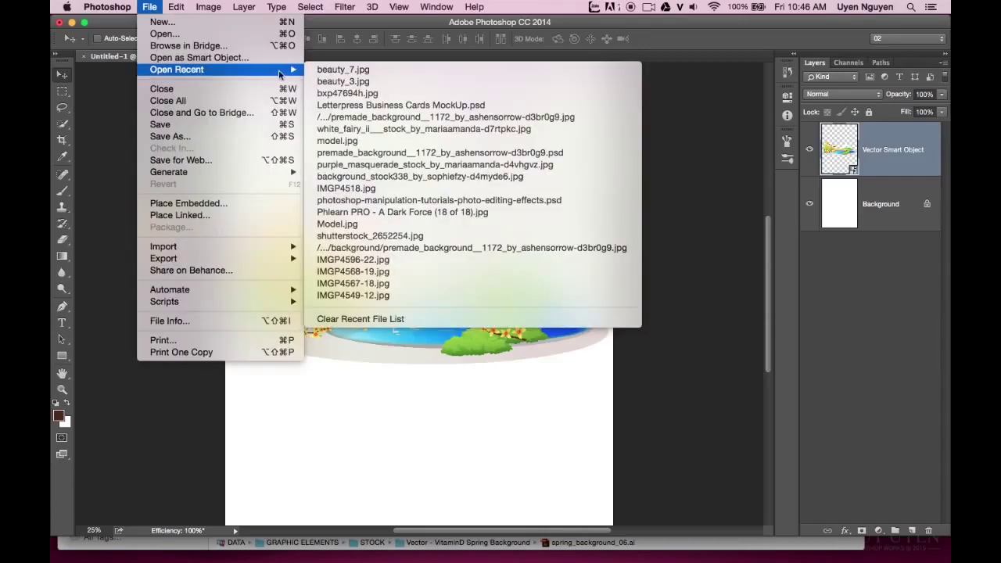
# Open Letterpress Business Cards MockUp.psd from the recent files list.
pyautogui.click(391, 106)
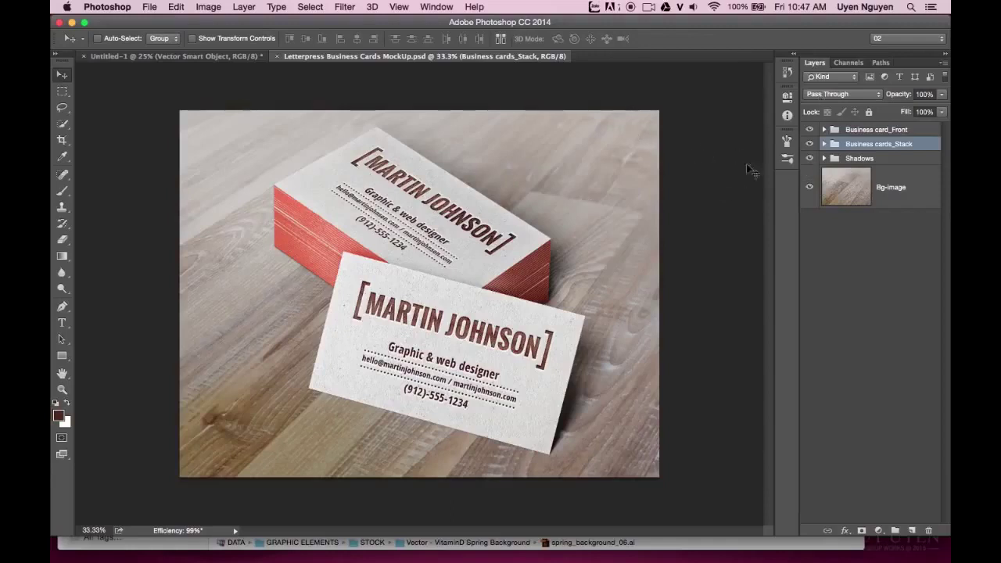
# Open the front card's 'Your design here' smart object as Shape 13.psb, leaving missing fonts unresolved.
pyautogui.keyDown('ctrl'); pyautogui.click(460, 341); pyautogui.keyUp('ctrl')
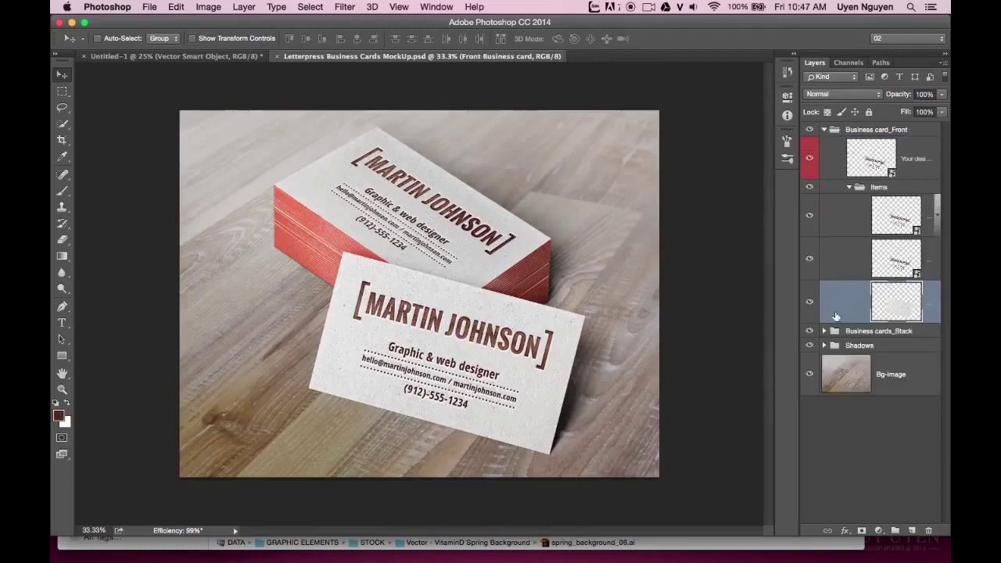
pyautogui.click(849, 187)
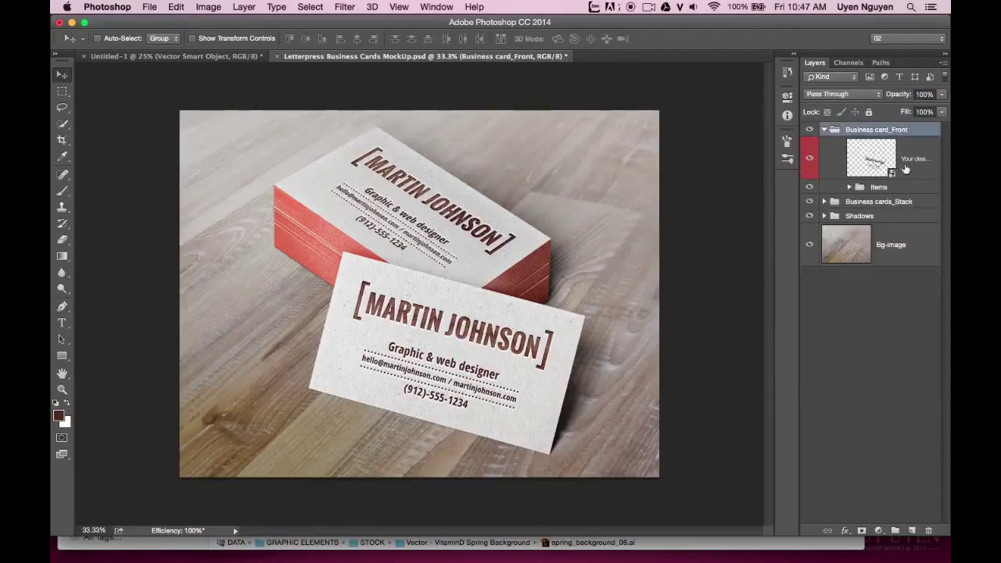
pyautogui.click(914, 162)
pyautogui.doubleClick(875, 160)
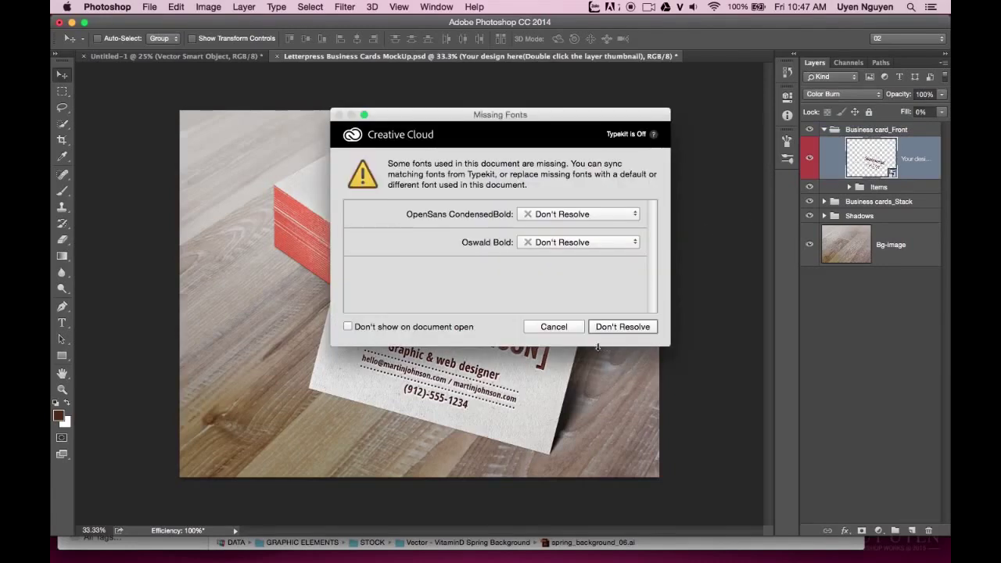
pyautogui.click(616, 327)
pyautogui.click(811, 139)
pyautogui.click(810, 143)
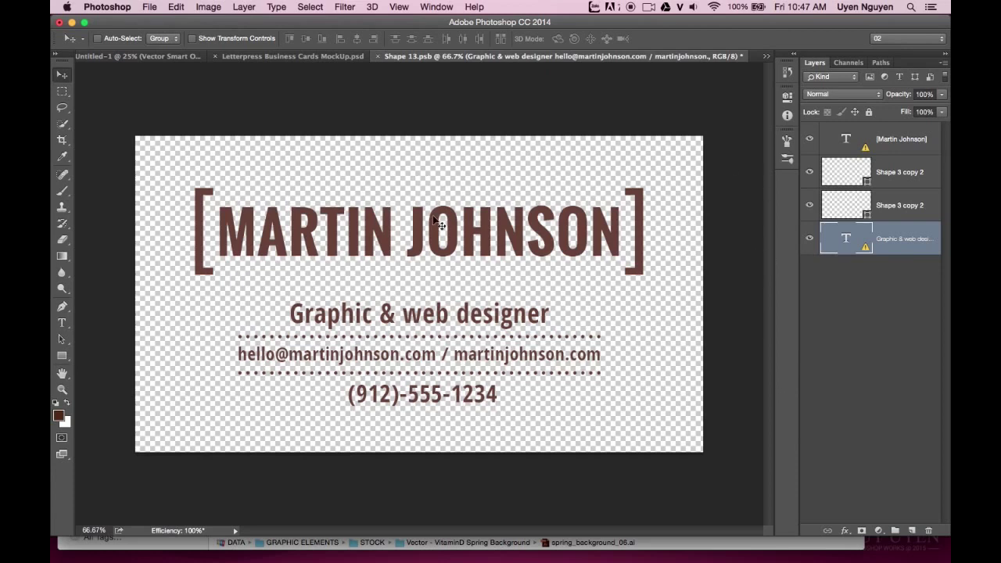
# Hide the card's original name layer.
pyautogui.press('t')
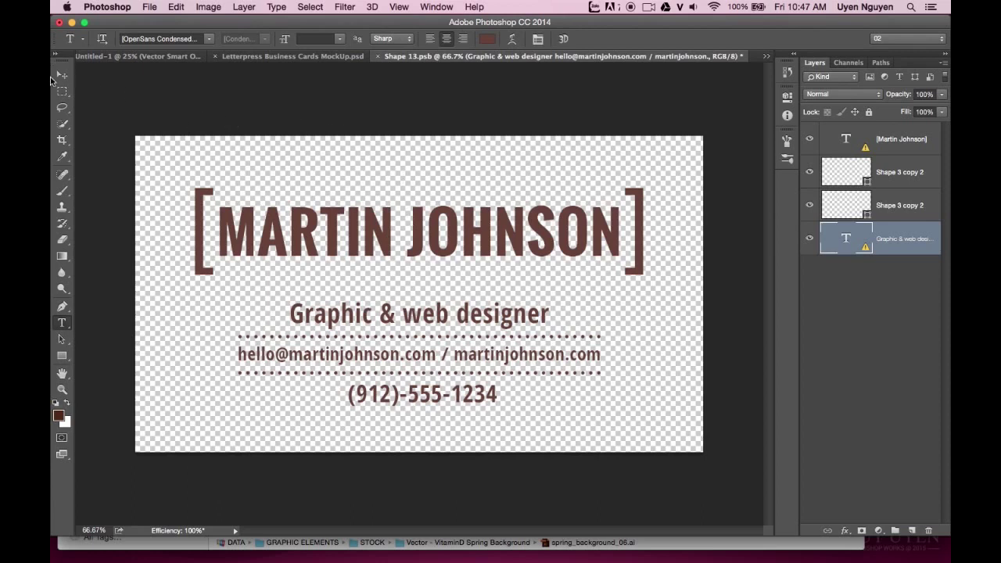
pyautogui.click(62, 75)
pyautogui.click(151, 7)
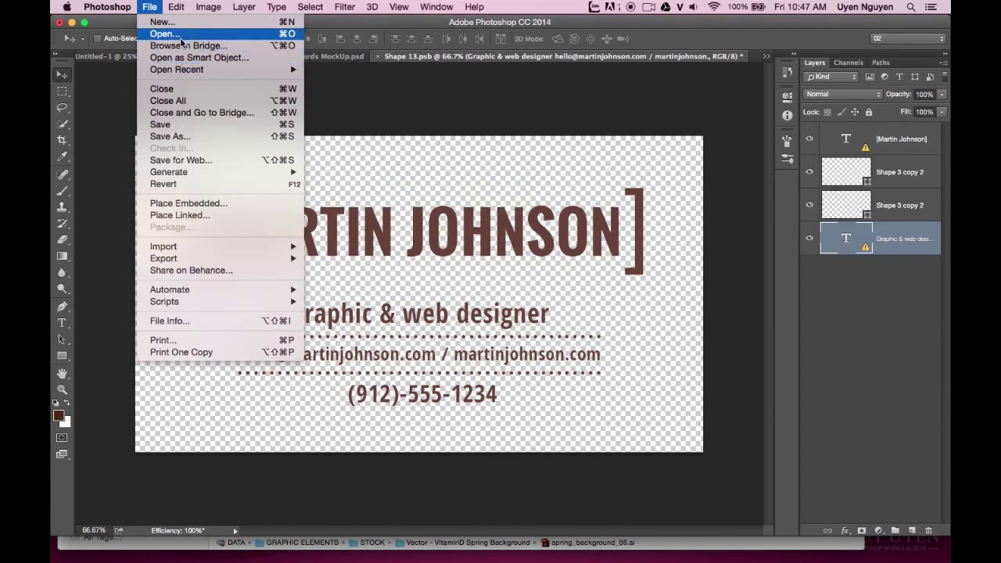
pyautogui.click(867, 205)
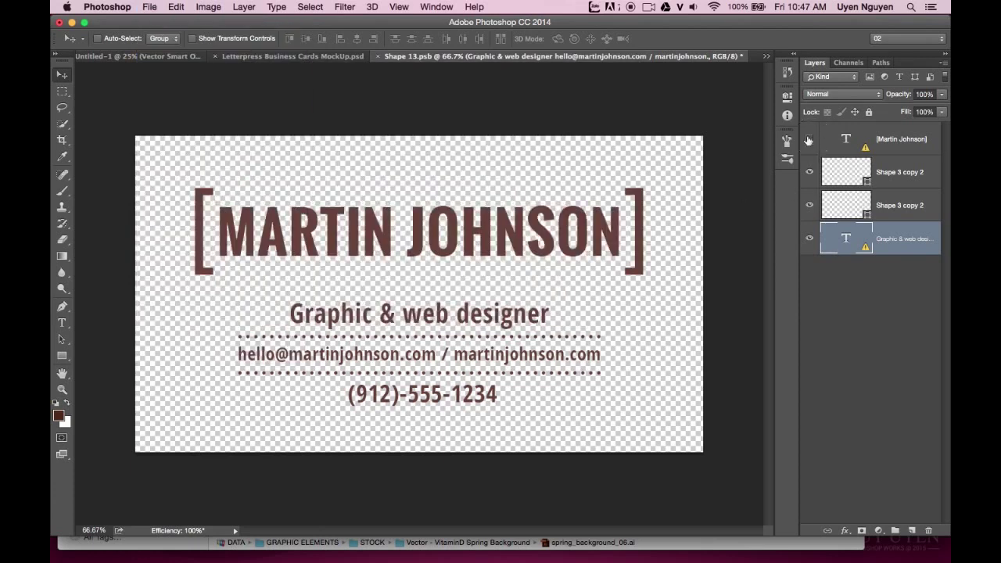
pyautogui.click(809, 139)
# Type the new name as a text line on the card, sized to 90 px.
pyautogui.press('t')
pyautogui.click(370, 226)
pyautogui.click(339, 39)
pyautogui.click(319, 188)
pyautogui.hotkey('ctrl', 'a')
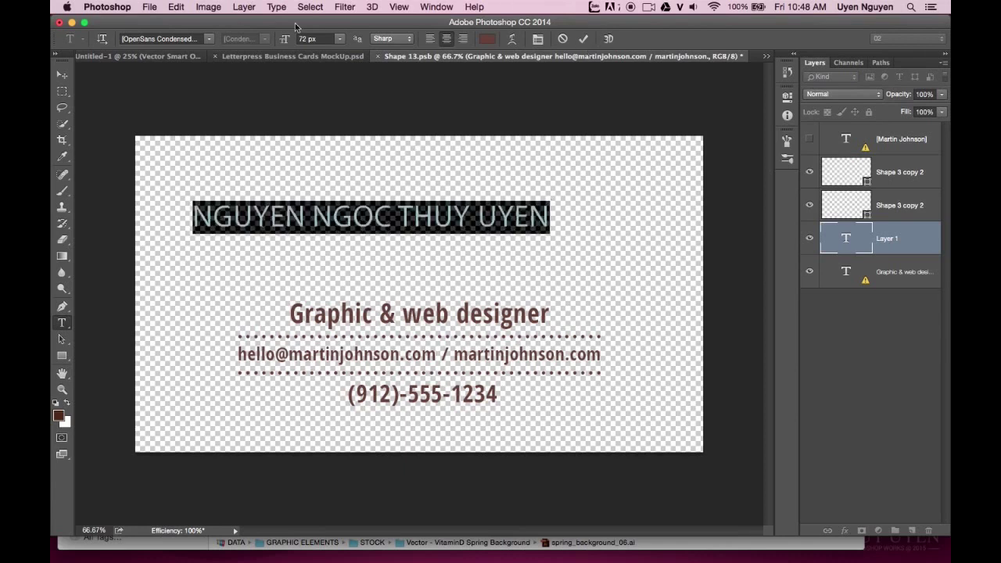
pyautogui.moveTo(284, 38); pyautogui.dragTo(313, 39)
# Set the name text's font to Open Sans Extrabold.
pyautogui.click(209, 38)
pyautogui.scroll(-10, 354, 364)
pyautogui.scroll(-5, 352, 297)
pyautogui.scroll(-3, 352, 297)
pyautogui.scroll(-10, 354, 274)
pyautogui.moveTo(354, 274); pyautogui.dragTo(354, 264)
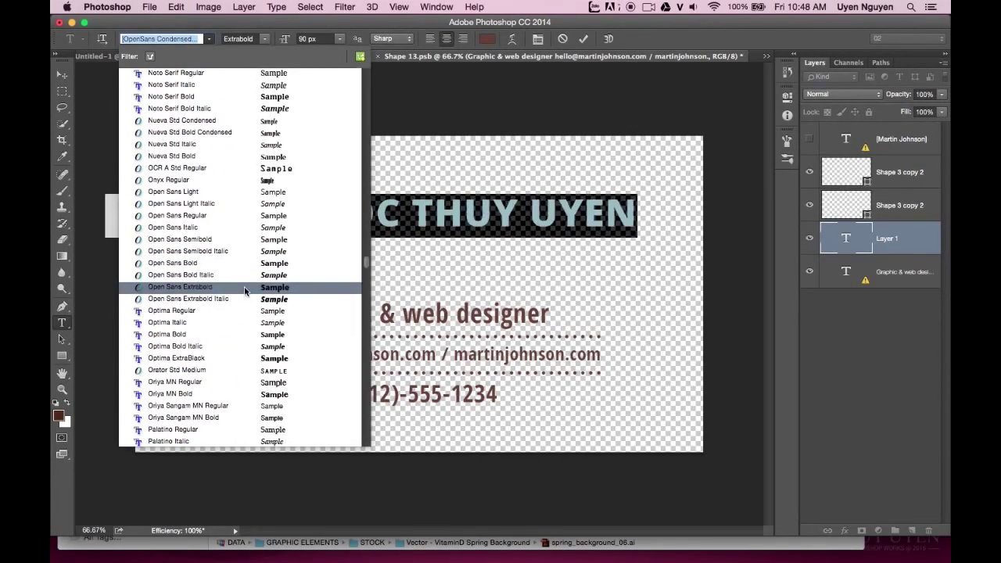
pyautogui.click(244, 288)
pyautogui.click(62, 74)
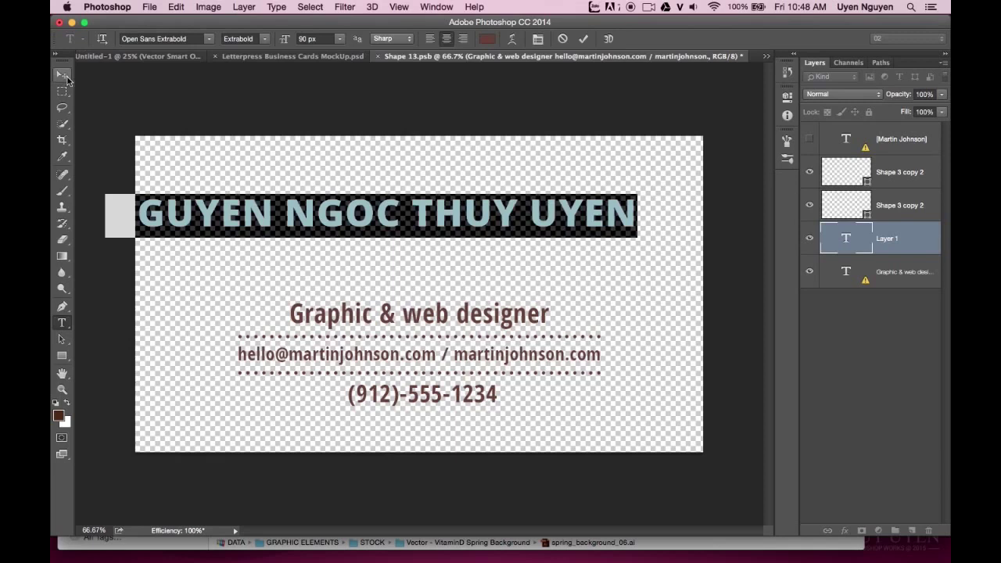
# Colour the name text blue and save the smart object.
pyautogui.doubleClick(437, 226)
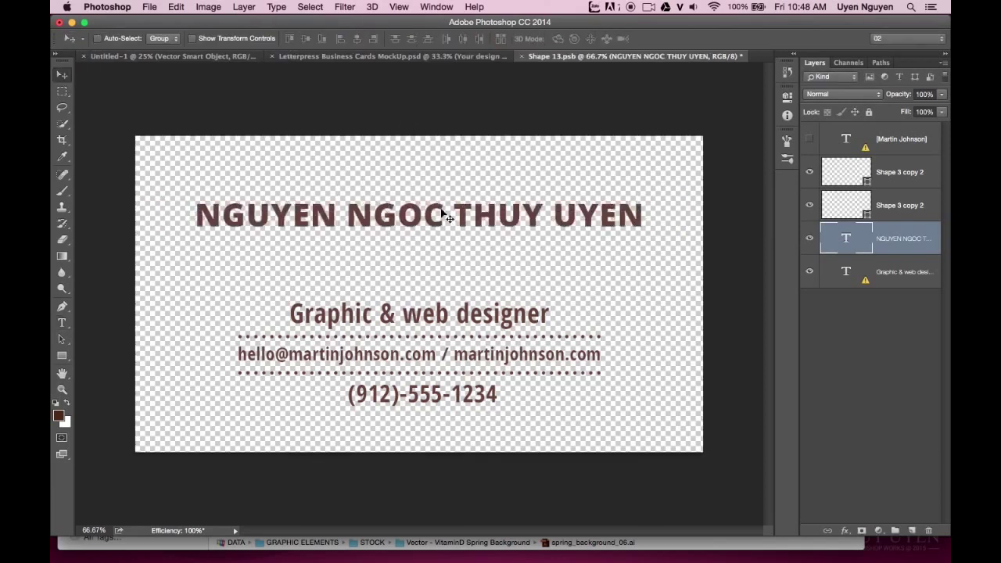
pyautogui.click(491, 39)
pyautogui.moveTo(548, 337); pyautogui.dragTo(581, 362)
pyautogui.press('Return')
pyautogui.hotkey('ctrl', 's')
# Check the mockup document, then go back to Shape 13.psb.
pyautogui.click(396, 57)
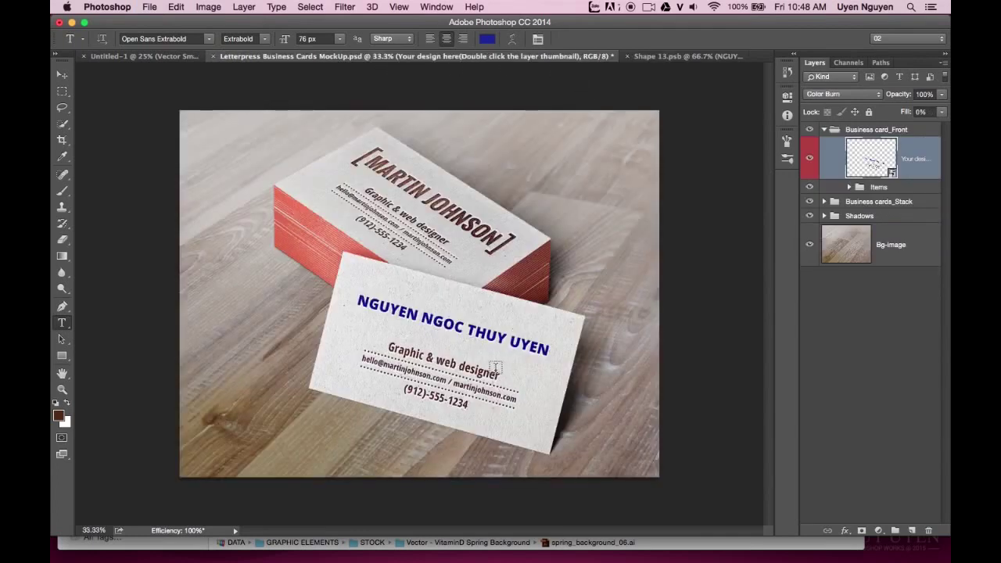
pyautogui.press('v')
pyautogui.click(810, 162)
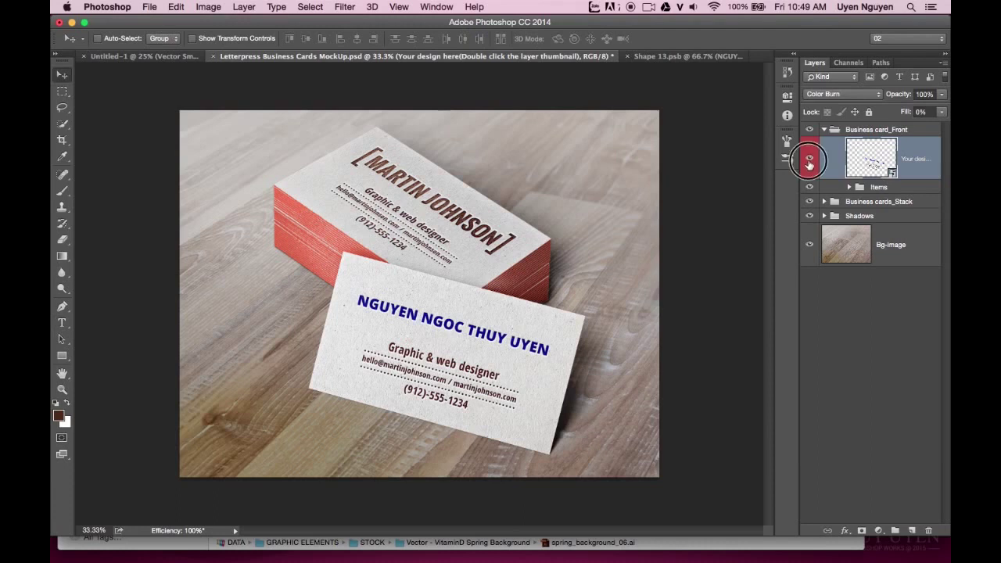
pyautogui.click(658, 57)
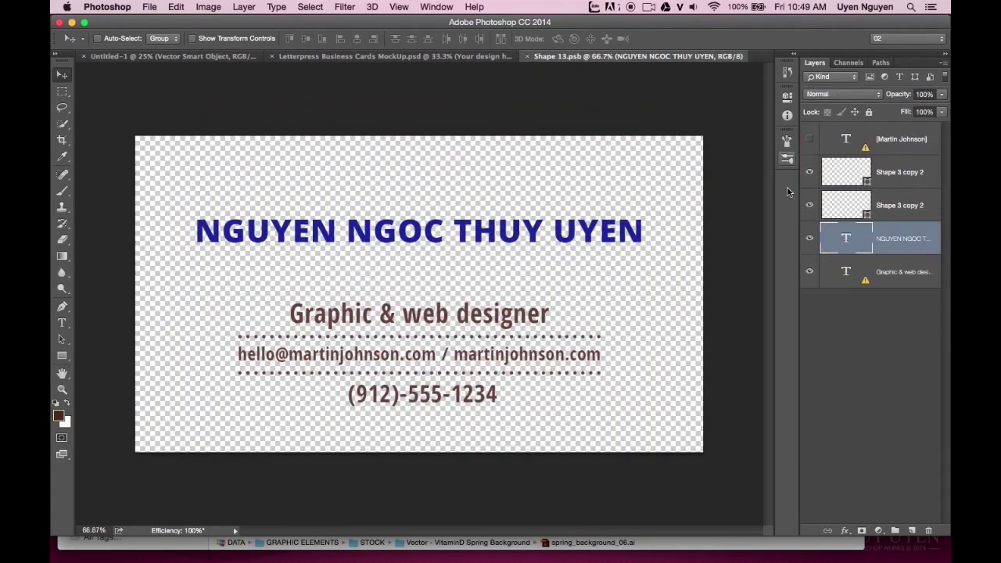
# Add an empty layer at the bottom of the layer stack and return to the mockup.
pyautogui.click(912, 531)
pyautogui.moveTo(906, 271); pyautogui.dragTo(900, 332)
pyautogui.click(59, 416)
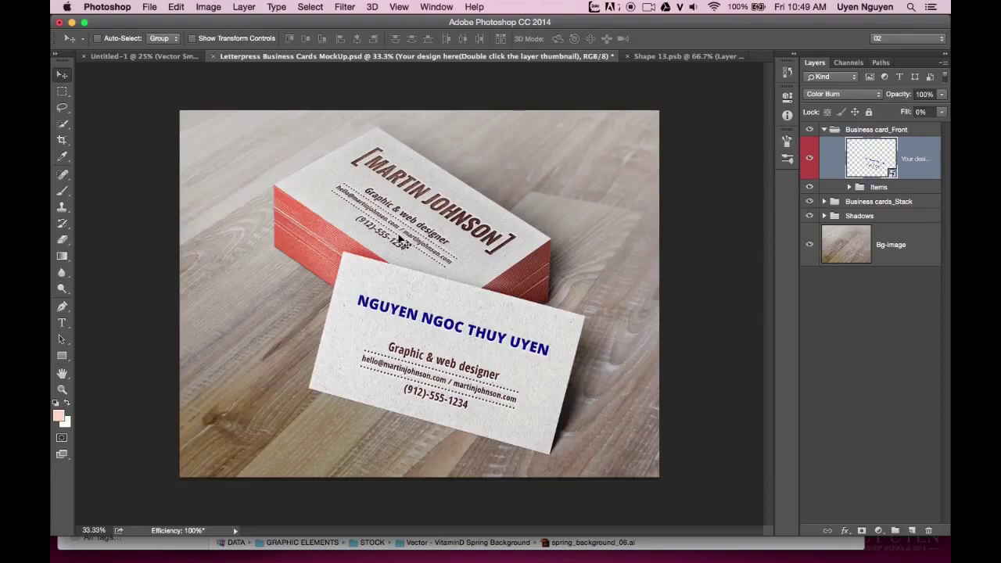
# Open the stacked cards' design smart object as Shape 111.psb, skipping missing fonts.
pyautogui.keyDown('ctrl'); pyautogui.click(462, 222); pyautogui.keyUp('ctrl')
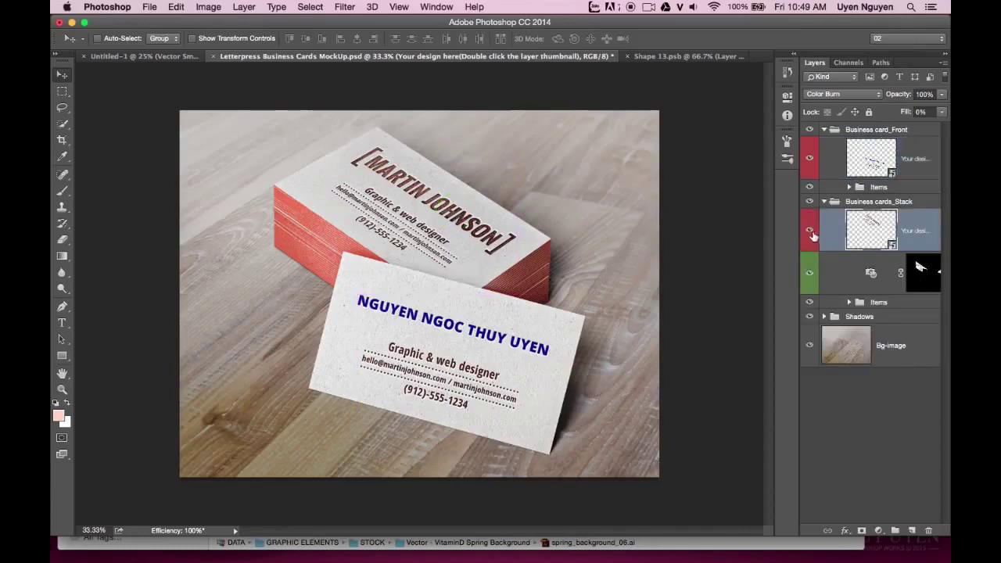
pyautogui.doubleClick(877, 235)
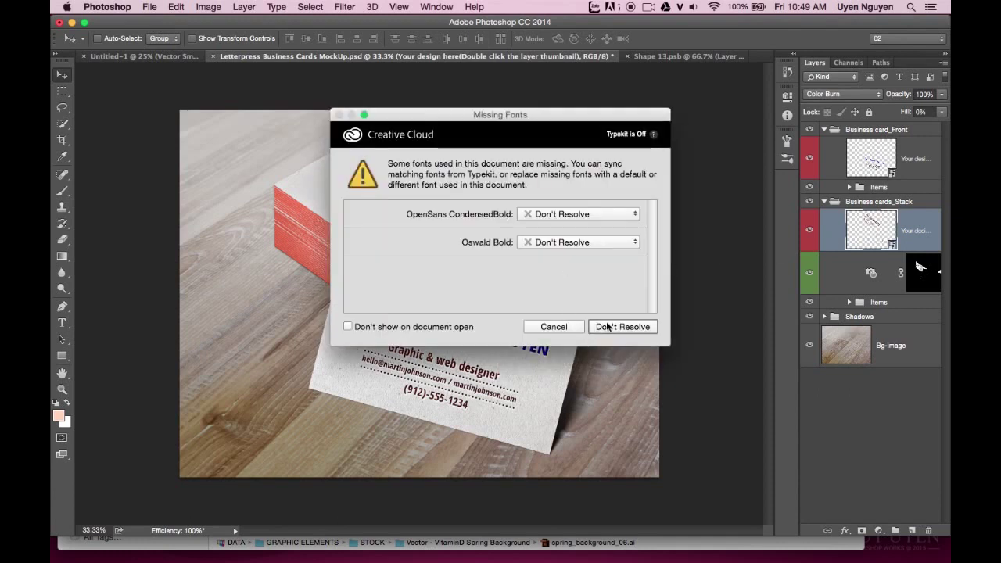
pyautogui.click(615, 327)
# Duplicate the blue name layer into Shape 111.psb and switch to that document.
pyautogui.click(860, 238)
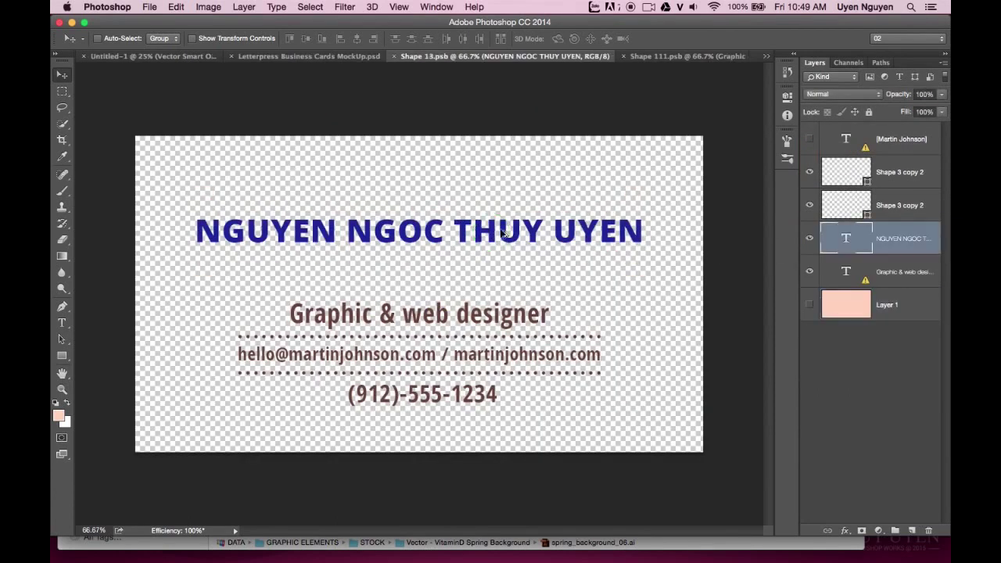
pyautogui.rightClick(886, 237)
pyautogui.click(763, 86)
pyautogui.click(443, 271)
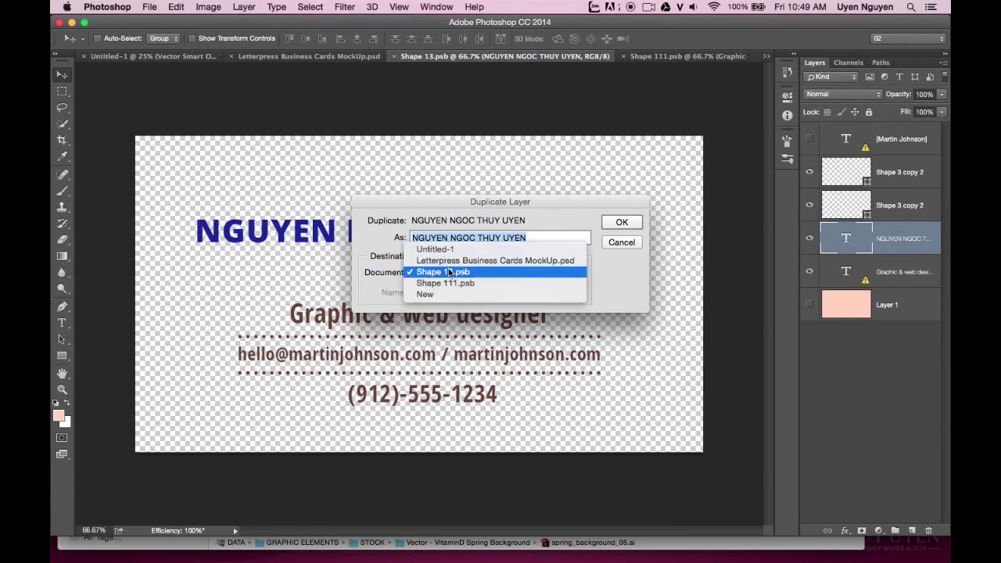
pyautogui.click(455, 282)
pyautogui.click(622, 223)
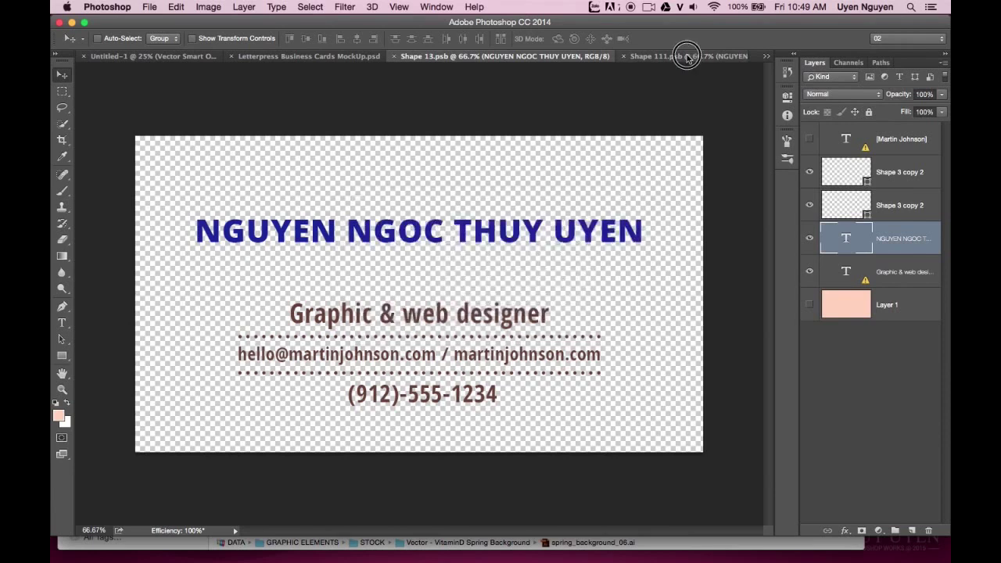
pyautogui.click(687, 56)
pyautogui.click(313, 56)
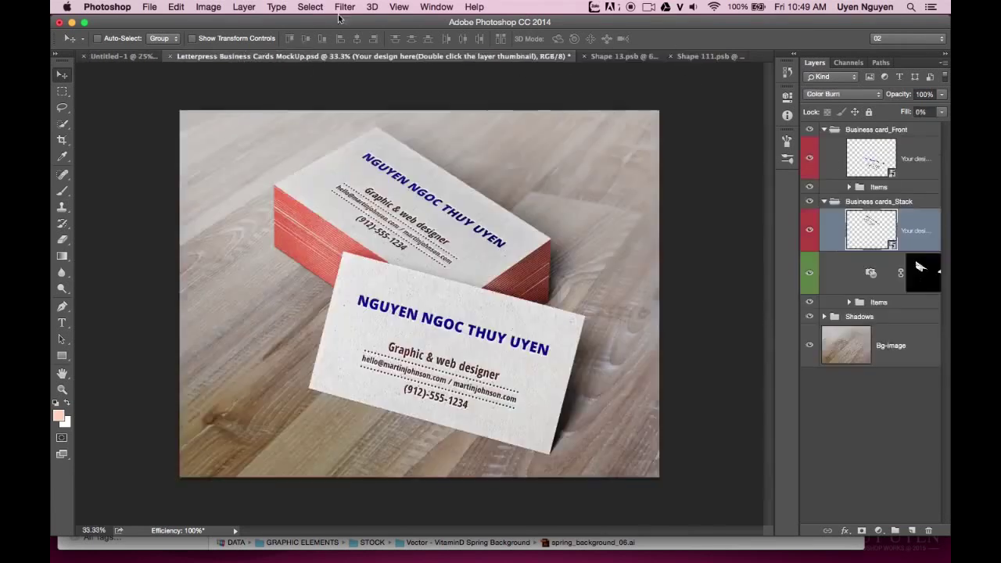